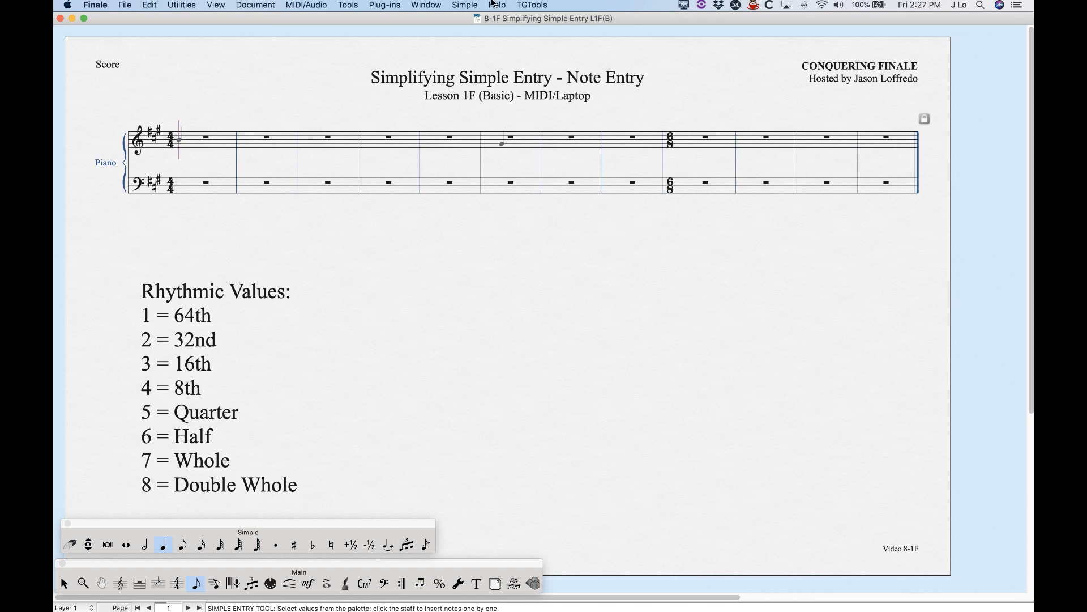
- Check that Simple Entry is set to use the MIDI device for input
{"action": "left_click", "coordinate": [465, 5]}
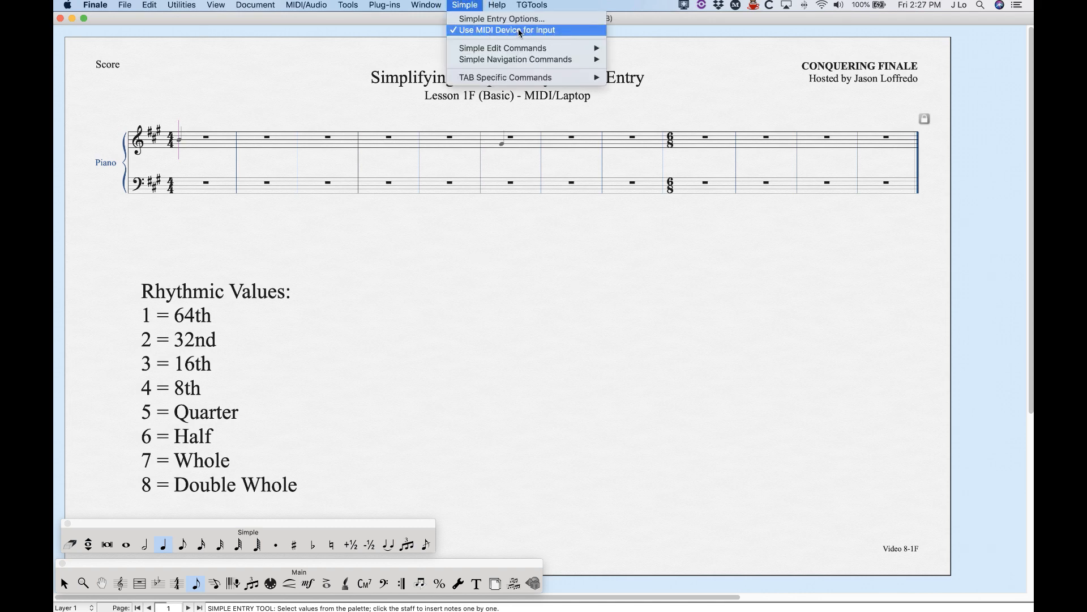
{"action": "left_click", "coordinate": [461, 3]}
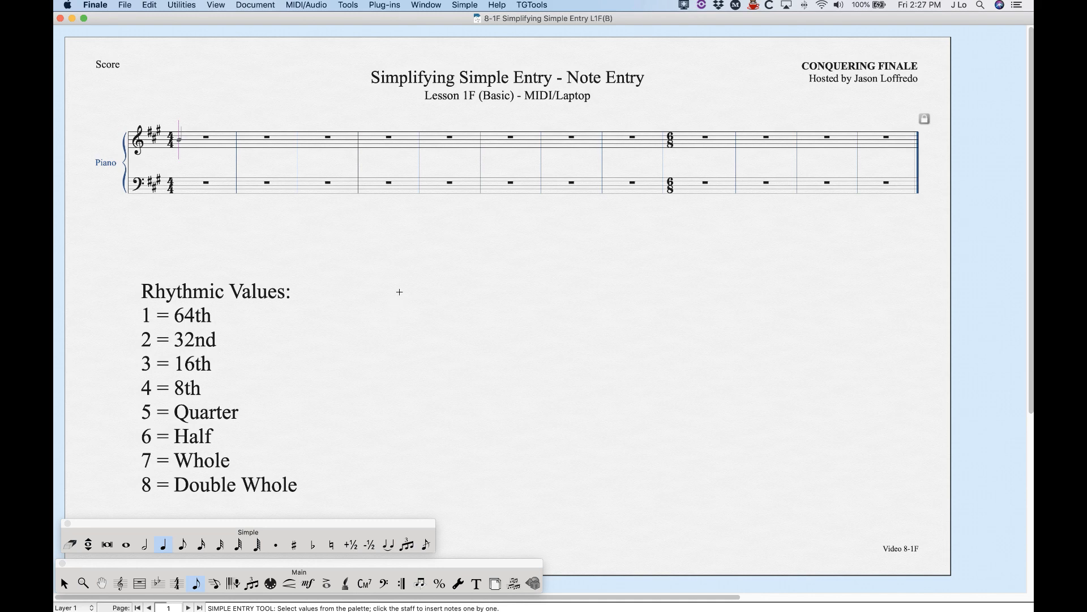
- Place the entry caret directly in several measures of both staves, finishing in measure 3 of the treble staff
{"action": "left_click", "coordinate": [315, 142], "text": "alt"}
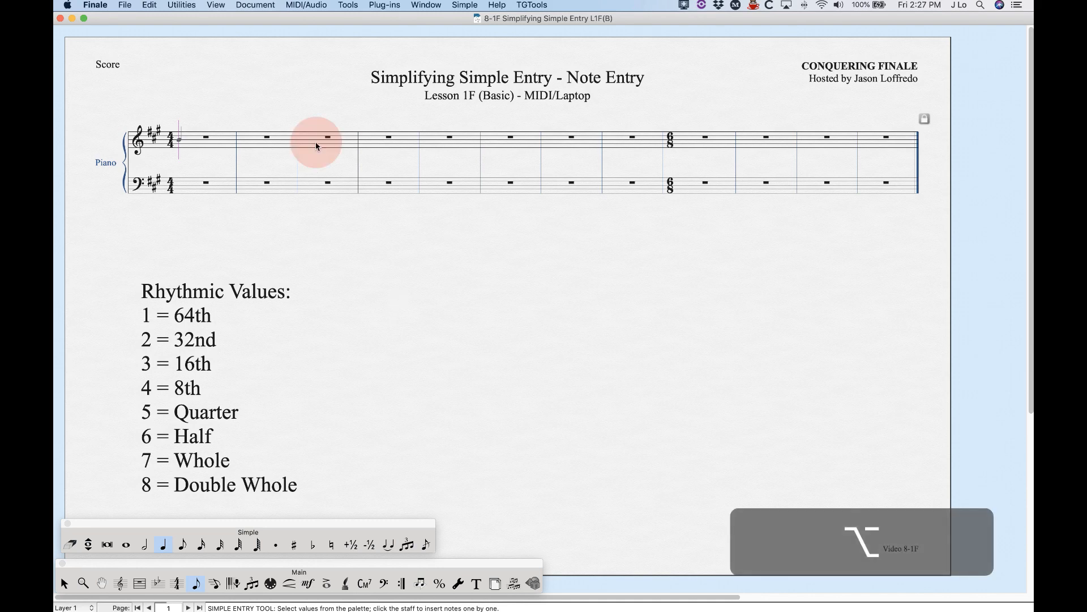
{"action": "left_click", "coordinate": [508, 141], "text": "alt"}
{"action": "left_click", "coordinate": [457, 182], "text": "alt"}
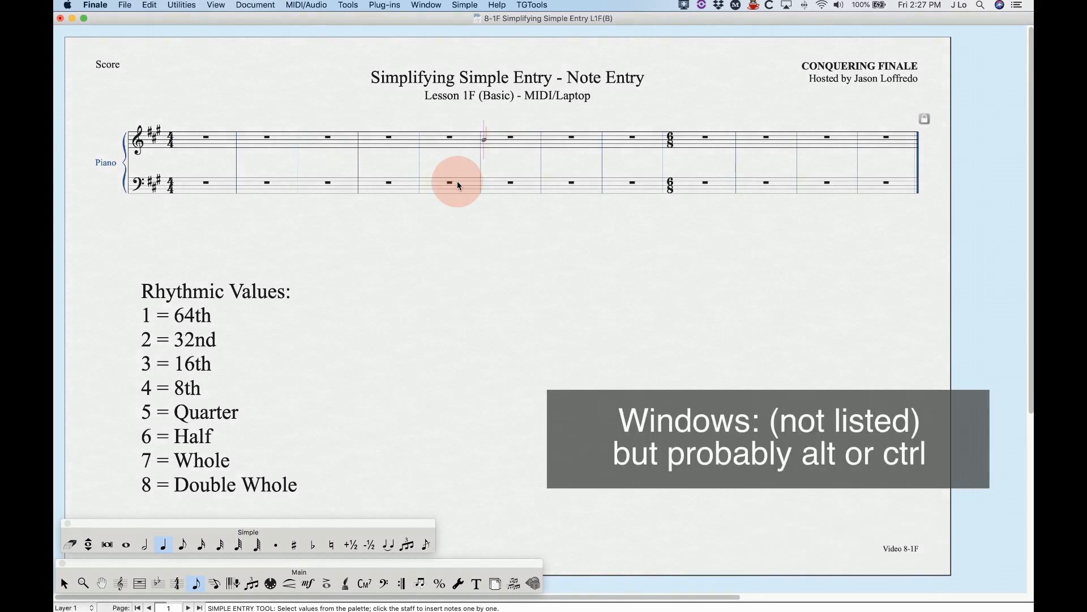
{"action": "left_click", "coordinate": [565, 186], "text": "alt"}
{"action": "left_click", "coordinate": [335, 142], "text": "alt"}
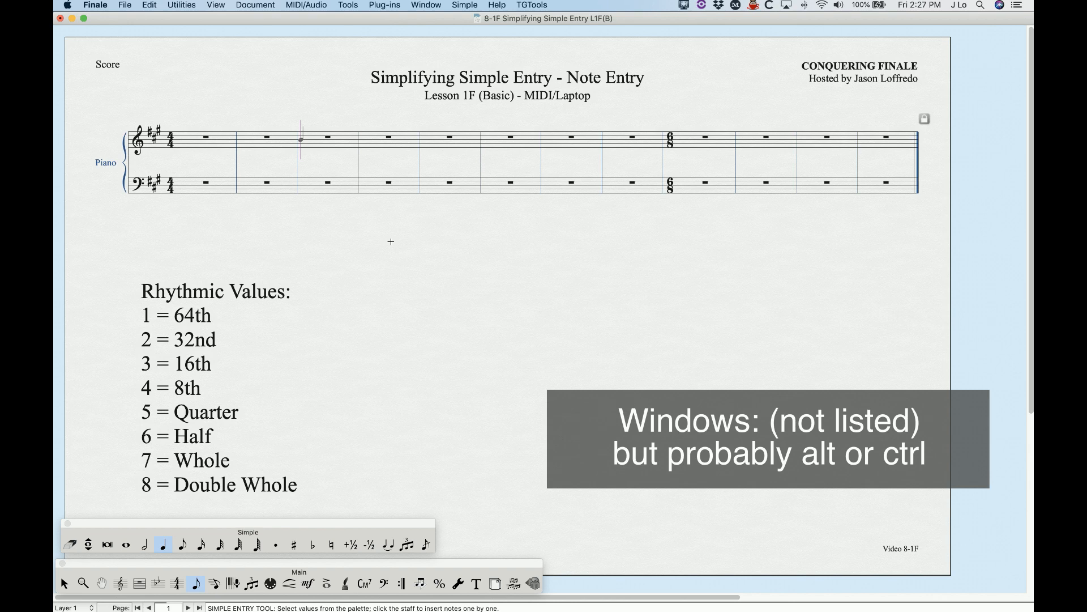
- Move the entry caret measure by measure and between the two staves, finishing in measure 1 of the treble staff
{"action": "key", "text": "super+Right"}
{"action": "key", "text": "super+Right"}
{"action": "key", "text": "super+Left"}
{"action": "key", "text": "super+Left"}
{"action": "key", "text": "super+Down"}
{"action": "key", "text": "super+Up"}
{"action": "key", "text": "super+Right"}
{"action": "key", "text": "super+Right"}
{"action": "key", "text": "super+Right"}
{"action": "key", "text": "super+Down"}
{"action": "key", "text": "super+Left"}
{"action": "key", "text": "super+Left"}
{"action": "key", "text": "super+Left"}
{"action": "key", "text": "super+Left"}
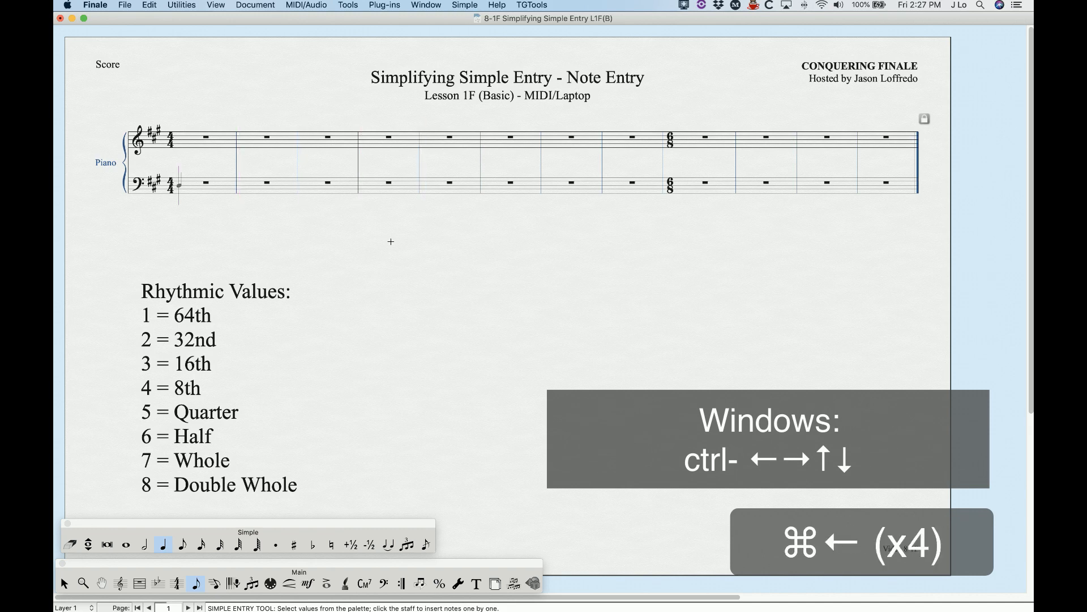
{"action": "key", "text": "super+Up"}
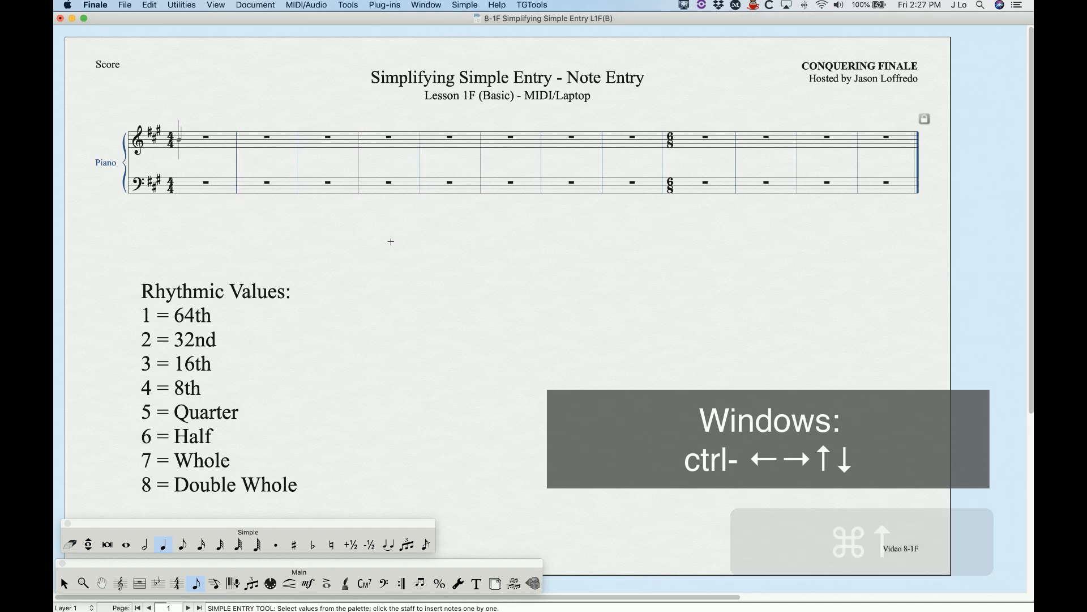
- Enter a quarter note at the caret in treble measure 1 and delete it
{"action": "key", "text": "Return"}
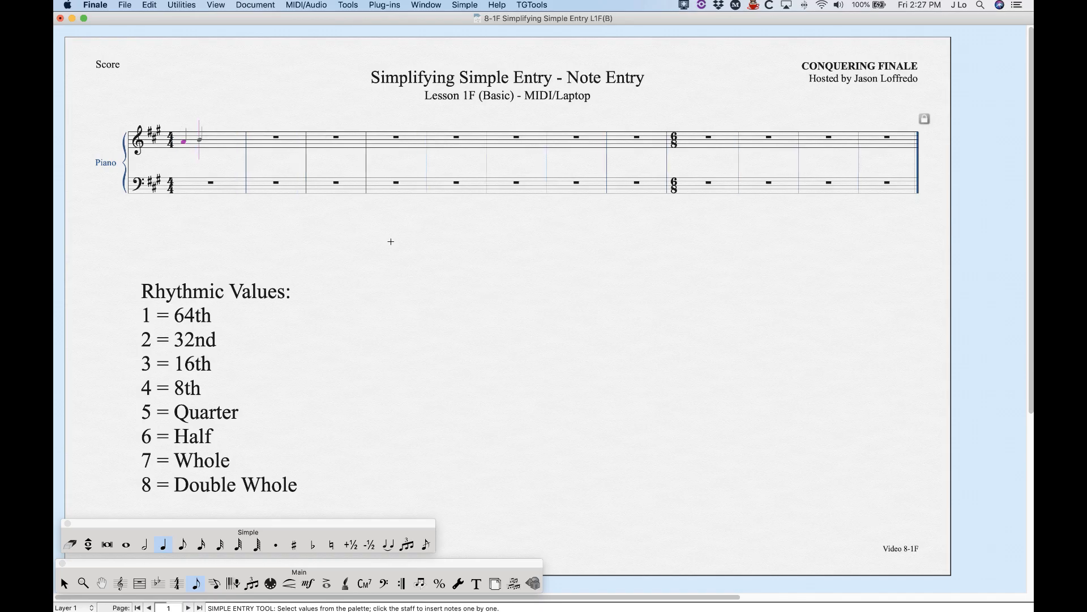
{"action": "key", "text": "Left"}
{"action": "key", "text": "Right"}
{"action": "key", "text": "BackSpace"}
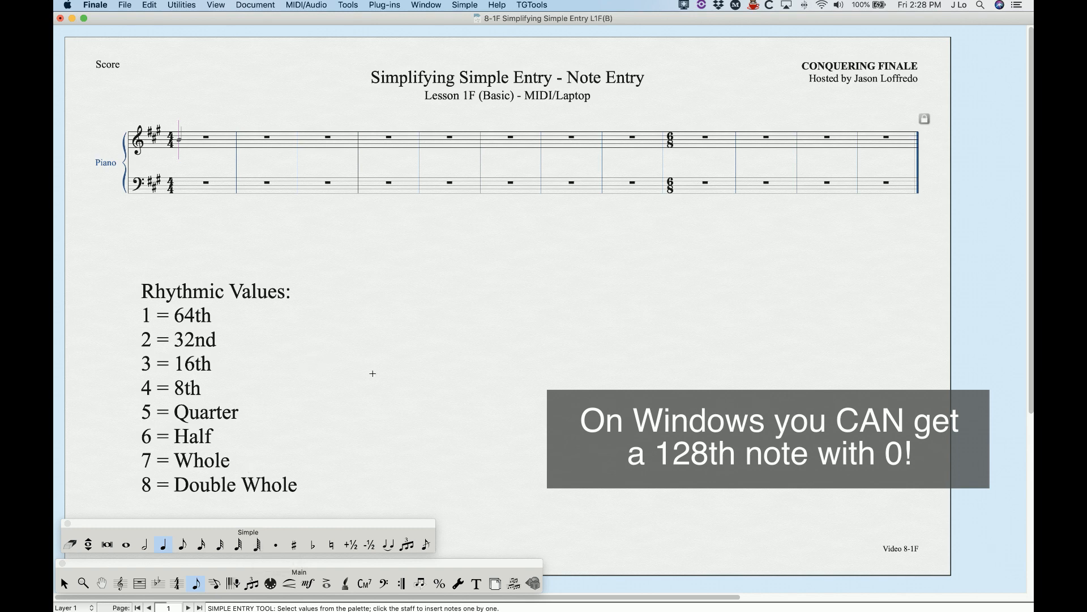
- Cycle the entry duration through eighth, 16th, quarter, half and whole, and return it to quarter
{"action": "key", "text": "4"}
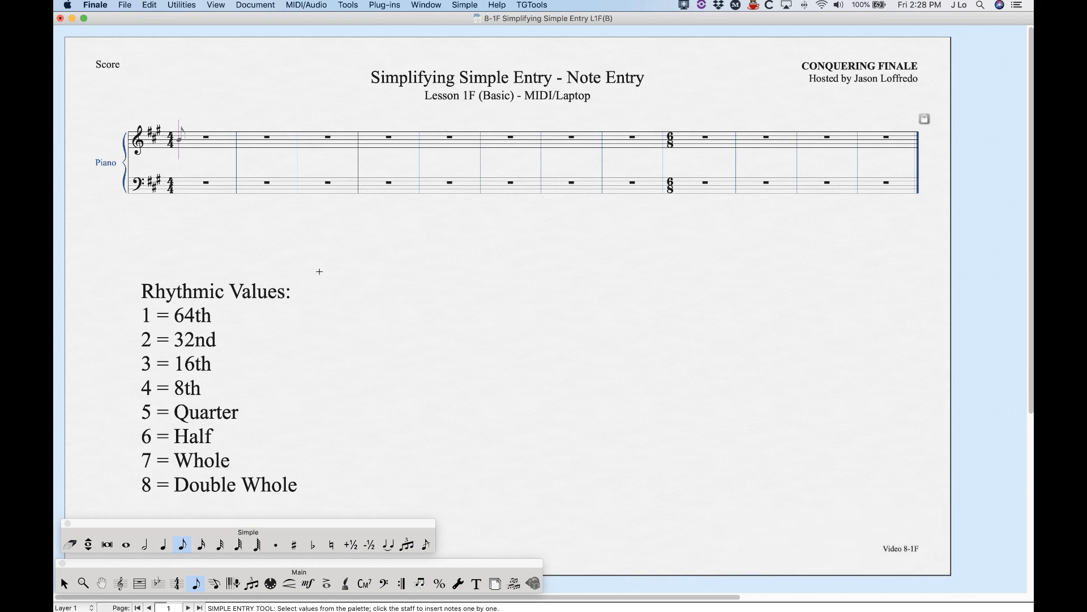
{"action": "key", "text": "3"}
{"action": "key", "text": "5"}
{"action": "key", "text": "6"}
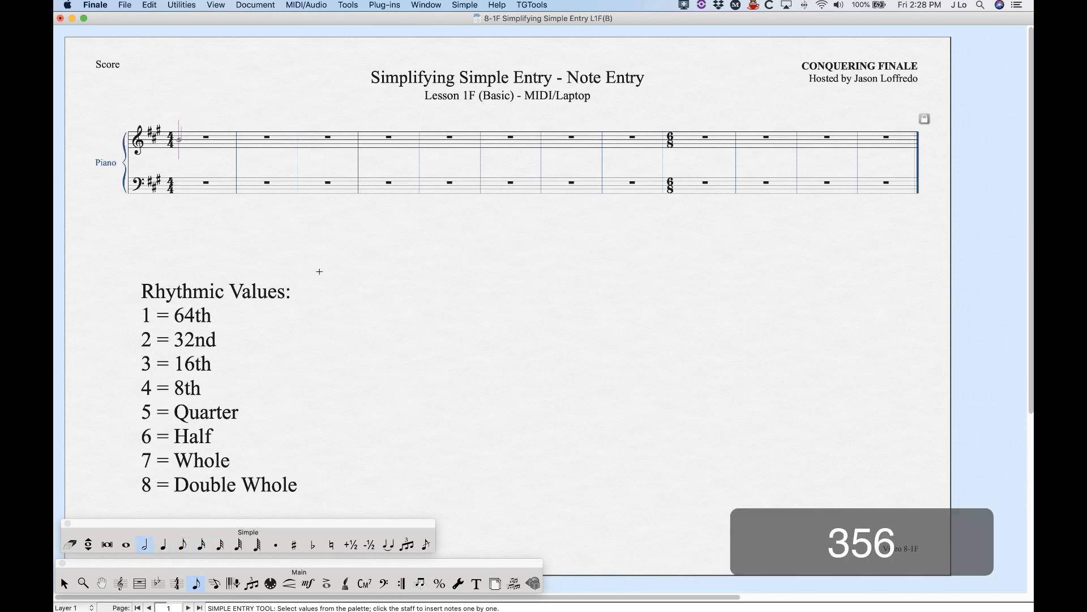
{"action": "key", "text": "7"}
{"action": "key", "text": "5"}
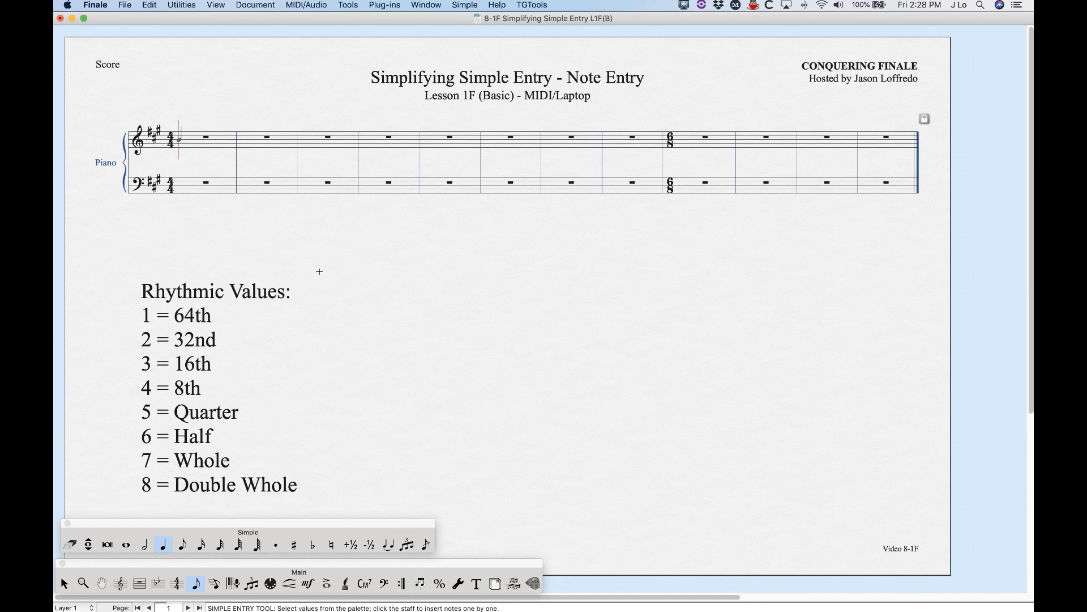
- Fill treble measures 1 and 2 with the quarter notes A, G, A, B and C, A, G, F
{"action": "key", "text": "a"}
{"action": "key", "text": "g"}
{"action": "key", "text": "g"}
{"action": "key", "text": "b"}
{"action": "key", "text": "c"}
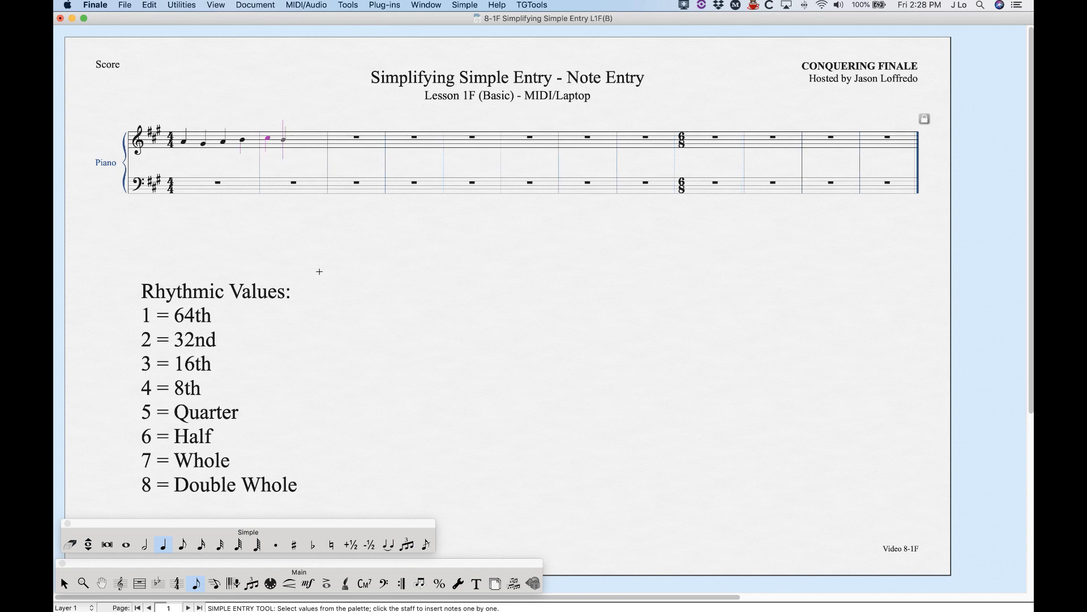
{"action": "key", "text": "b"}
{"action": "key", "text": "a"}
{"action": "key", "text": "g"}
- Fill measure 3 of the treble staff with an ascending eighth-note scale from E up to the next E
{"action": "key", "text": "4"}
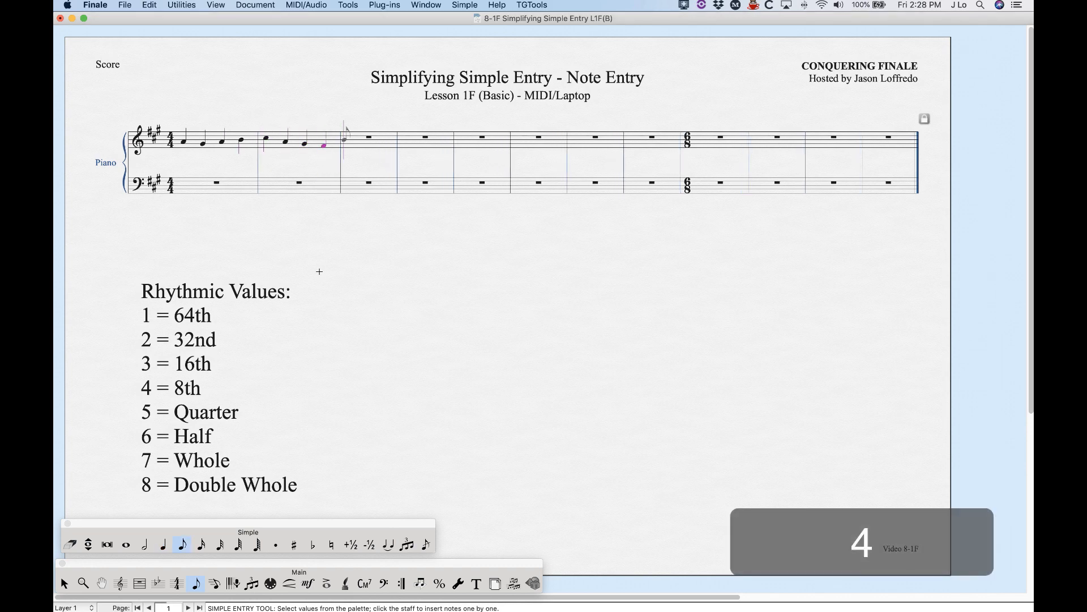
{"action": "key", "text": "f"}
{"action": "key", "text": "g"}
{"action": "key", "text": "a"}
{"action": "key", "text": "b"}
{"action": "key", "text": "c"}
{"action": "key", "text": "d"}
{"action": "key", "text": "e"}
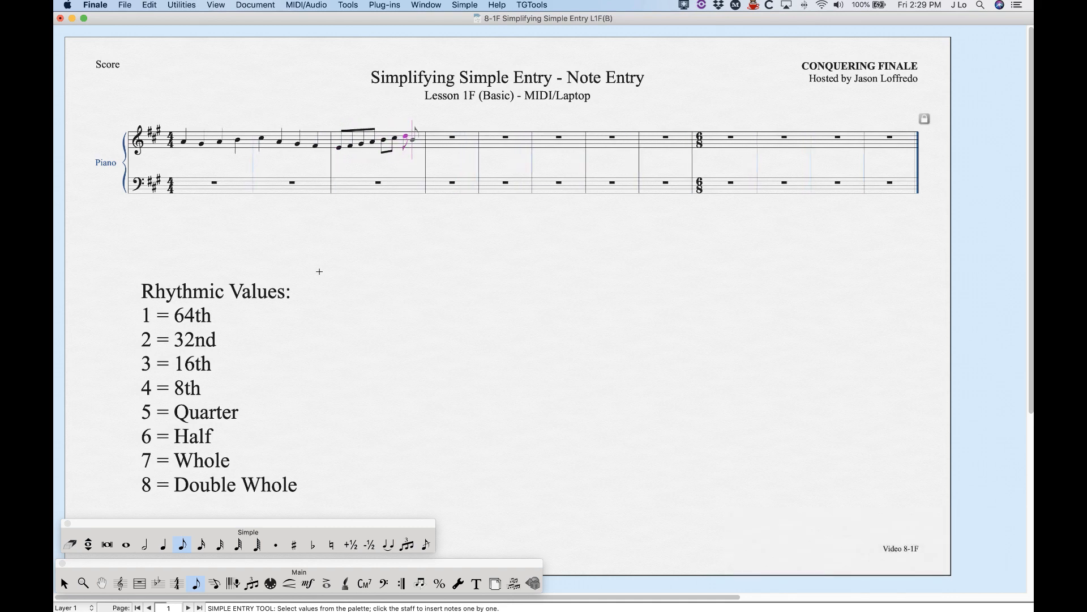
{"action": "key", "text": "f"}
- Fill treble measure 4 with eighth notes A, B, C, D, D sharp, E, F natural and F sharp, starting below the staff
{"action": "key", "text": "a"}
{"action": "key", "text": "b"}
{"action": "key", "text": "c"}
{"action": "key", "text": "d"}
{"action": "key", "text": "e"}
{"action": "key", "text": "e"}
{"action": "key", "text": "f"}
{"action": "key", "text": "f"}
- Start treble measure 5 with the eighth notes G natural, G sharp, A and B flat
{"action": "key", "text": "g"}
{"action": "key", "text": "g"}
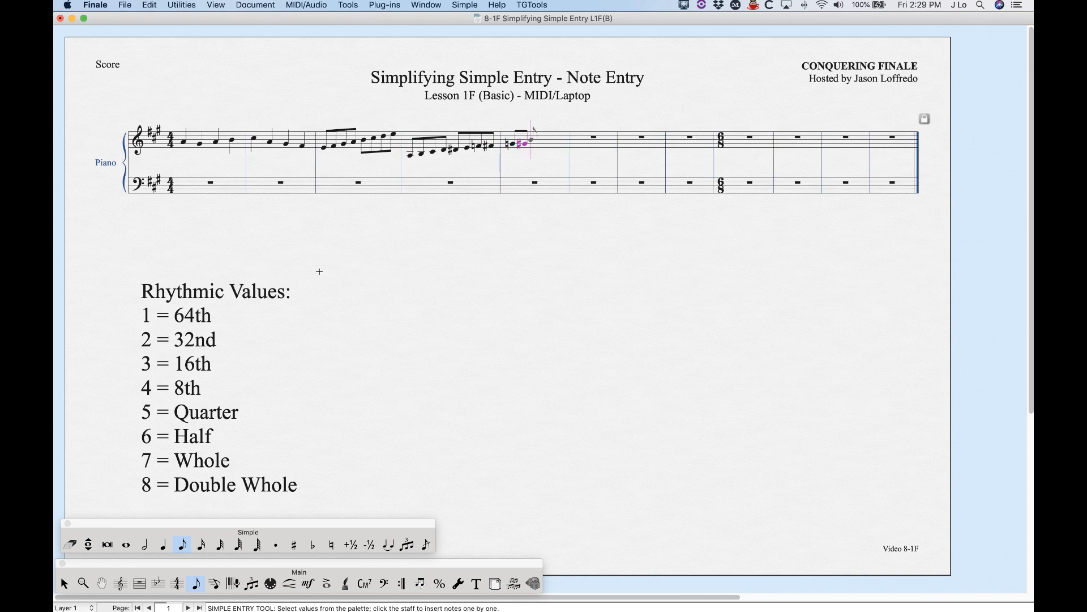
{"action": "key", "text": "a"}
{"action": "key", "text": "b"}
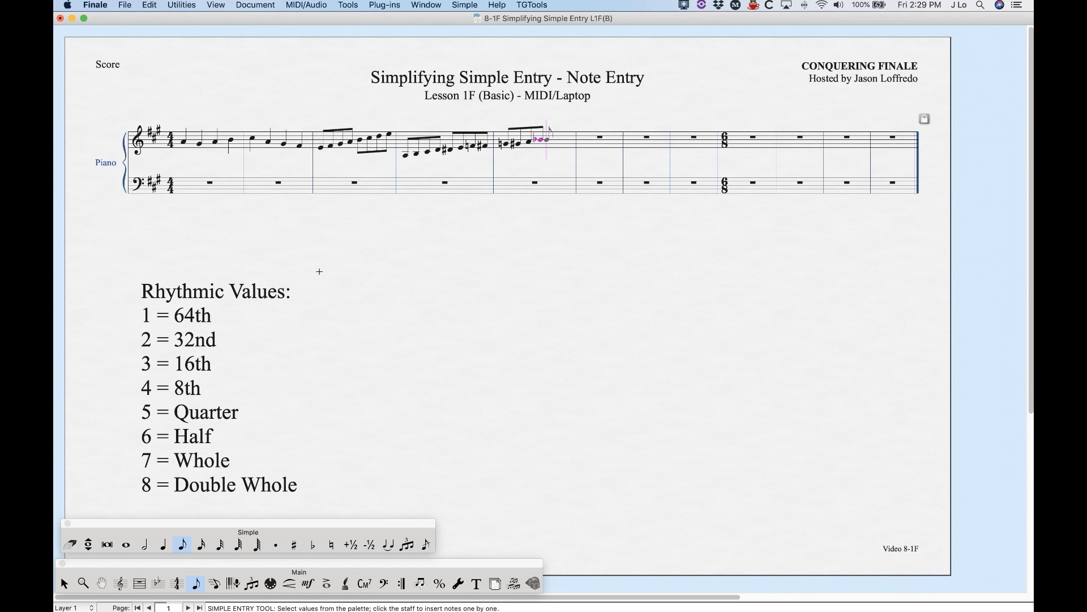
- Toggle the enharmonic spelling of the B flat in measure 5 to A sharp and back to B flat
{"action": "key", "text": "backslash"}
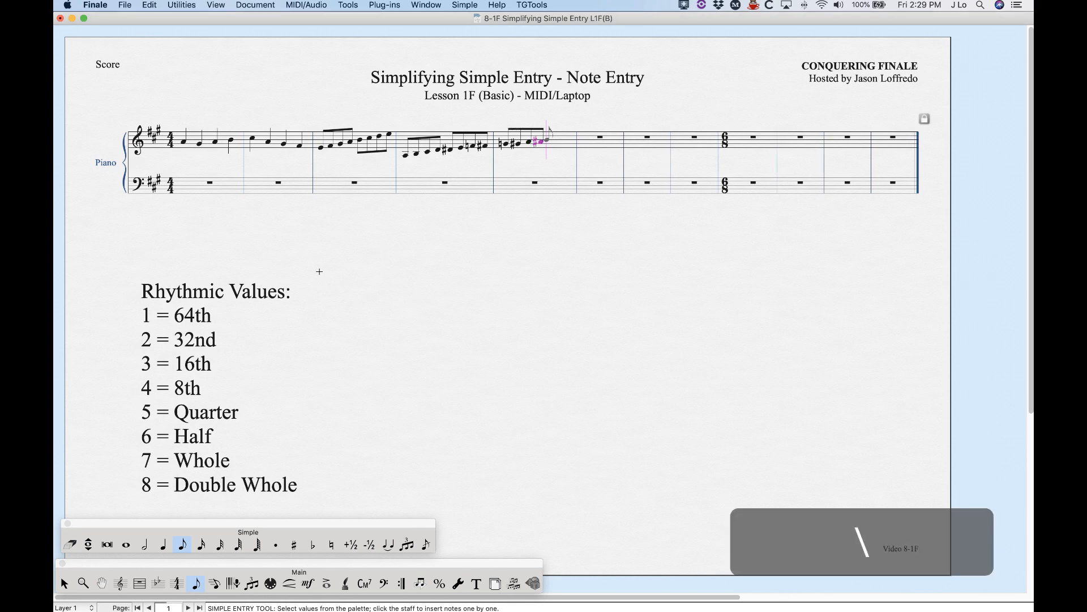
{"action": "key", "text": "backslash"}
{"action": "key", "text": "backslash"}
{"action": "key", "text": "backslash"}
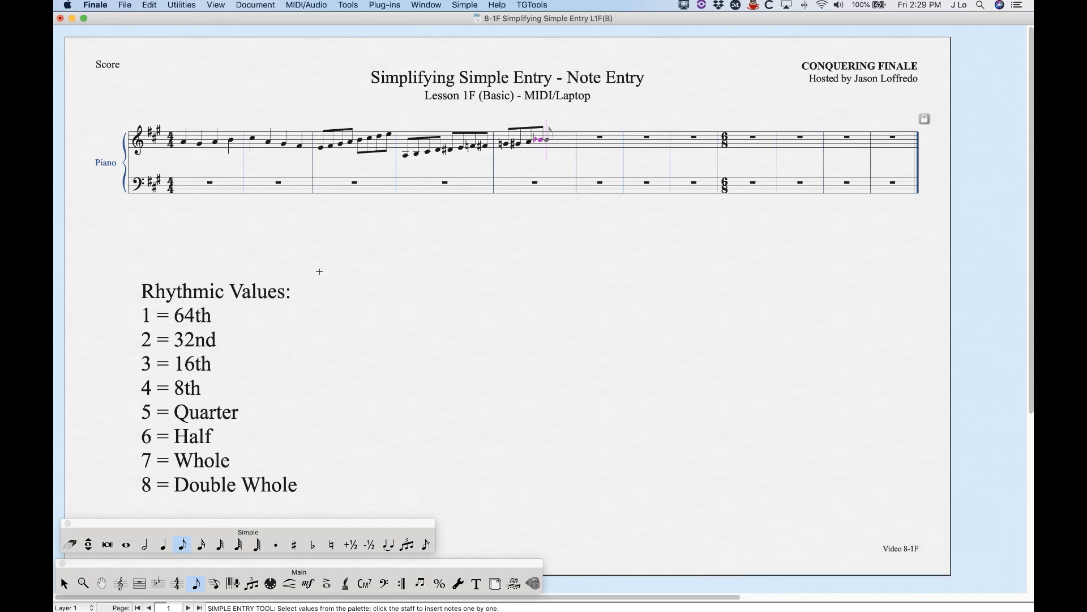
- Complete treble measure 5 with the eighth notes B natural, A, G and F
{"action": "key", "text": "b"}
{"action": "key", "text": "a"}
{"action": "key", "text": "g"}
{"action": "key", "text": "f"}
- Enter quarter-note chords in treble measures 6 and 7, continuing into measure 8 with a tied chord and a half note
{"action": "key", "text": "5"}
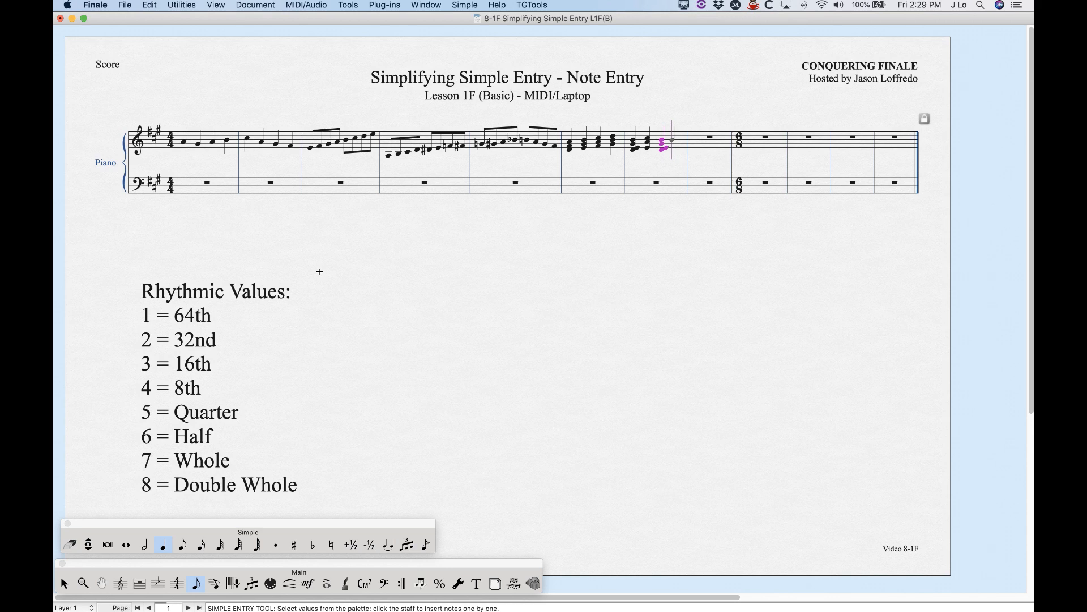
{"action": "key", "text": "6"}
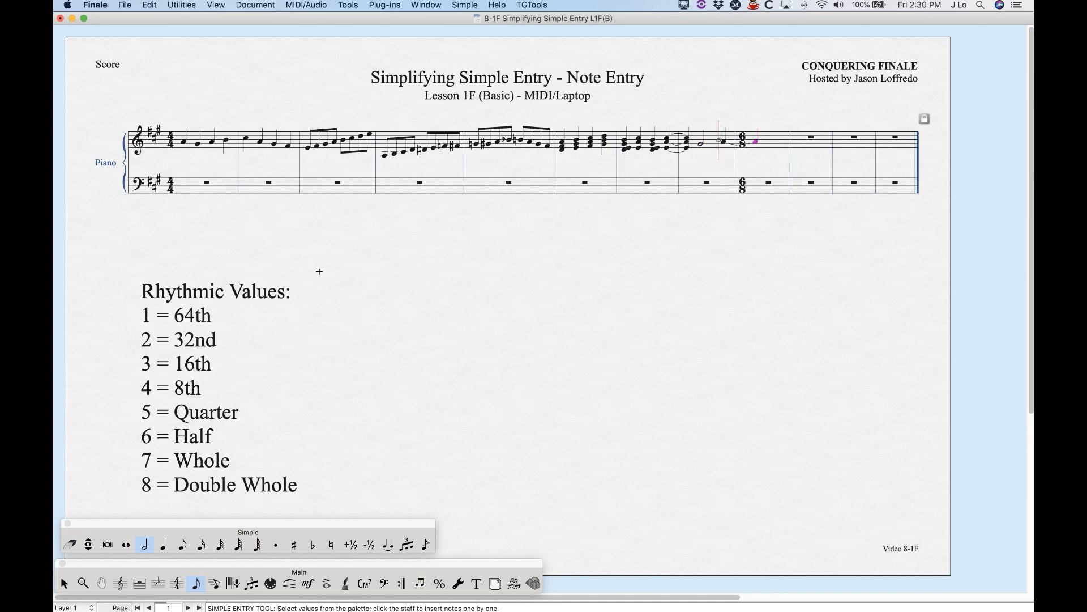
- Delete all the entered notes and chords on the treble staff back to the start of measure 1
{"action": "key", "text": "BackSpace"}
{"action": "key", "text": "BackSpace"}
{"action": "key", "text": "BackSpace"}
{"action": "key", "text": "BackSpace"}
{"action": "key", "text": "BackSpace"}
{"action": "key", "text": "BackSpace"}
{"action": "key", "text": "BackSpace"}
{"action": "key", "text": "BackSpace"}
{"action": "key", "text": "BackSpace"}
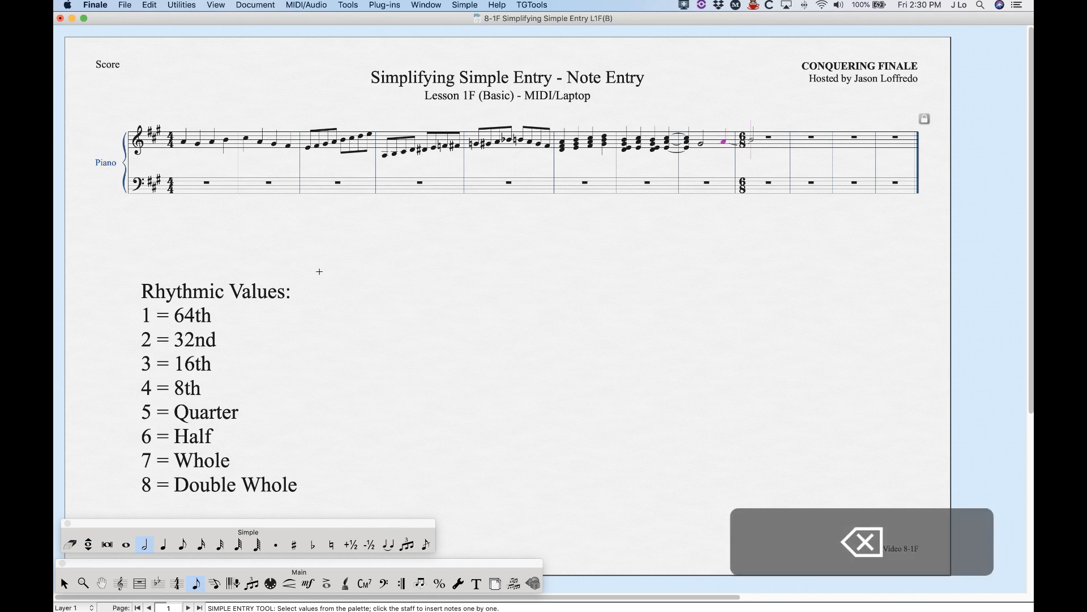
{"action": "key", "text": "BackSpace"}
{"action": "key", "text": "BackSpace"}
{"action": "key", "text": "BackSpace"}
{"action": "key", "text": "BackSpace"}
{"action": "key", "text": "BackSpace"}
{"action": "key", "text": "BackSpace"}
{"action": "key", "text": "BackSpace"}
{"action": "key", "text": "BackSpace"}
{"action": "key", "text": "BackSpace"}
{"action": "key", "text": "BackSpace"}
{"action": "key", "text": "BackSpace"}
{"action": "key", "text": "BackSpace"}
{"action": "key", "text": "BackSpace"}
{"action": "key", "text": "BackSpace"}
{"action": "key", "text": "BackSpace"}
{"action": "key", "text": "BackSpace"}
{"action": "key", "text": "BackSpace"}
{"action": "key", "text": "BackSpace"}
{"action": "key", "text": "BackSpace"}
{"action": "key", "text": "BackSpace"}
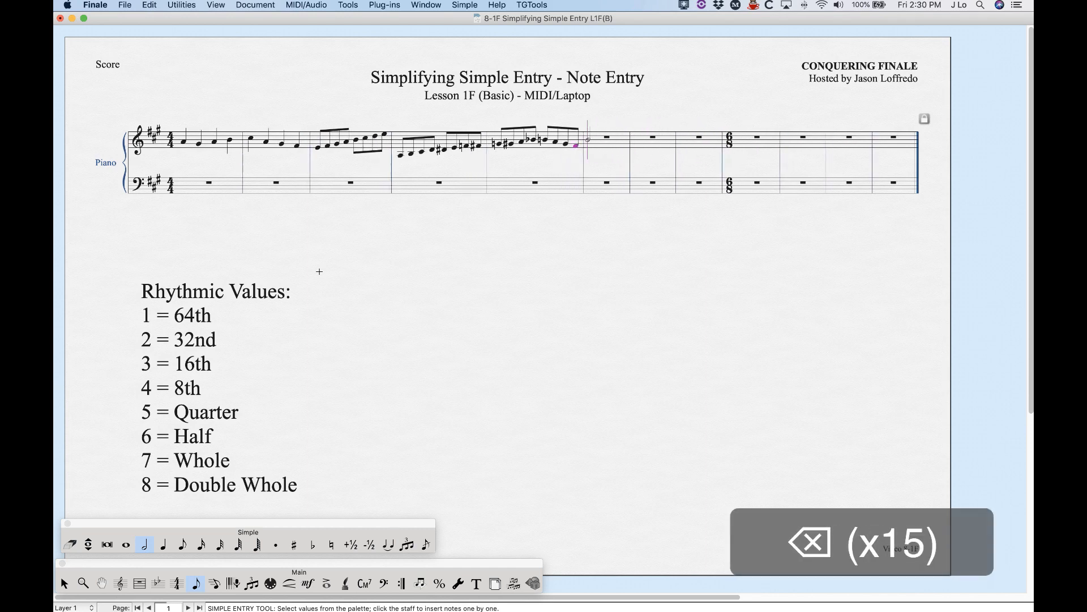
{"action": "key", "text": "BackSpace"}
{"action": "key", "text": "BackSpace"}
{"action": "key", "text": "BackSpace"}
{"action": "key", "text": "BackSpace"}
{"action": "key", "text": "BackSpace"}
{"action": "key", "text": "BackSpace"}
{"action": "key", "text": "BackSpace"}
{"action": "key", "text": "BackSpace"}
{"action": "key", "text": "BackSpace"}
{"action": "key", "text": "BackSpace"}
{"action": "key", "text": "BackSpace"}
{"action": "key", "text": "BackSpace"}
{"action": "key", "text": "BackSpace"}
{"action": "key", "text": "BackSpace"}
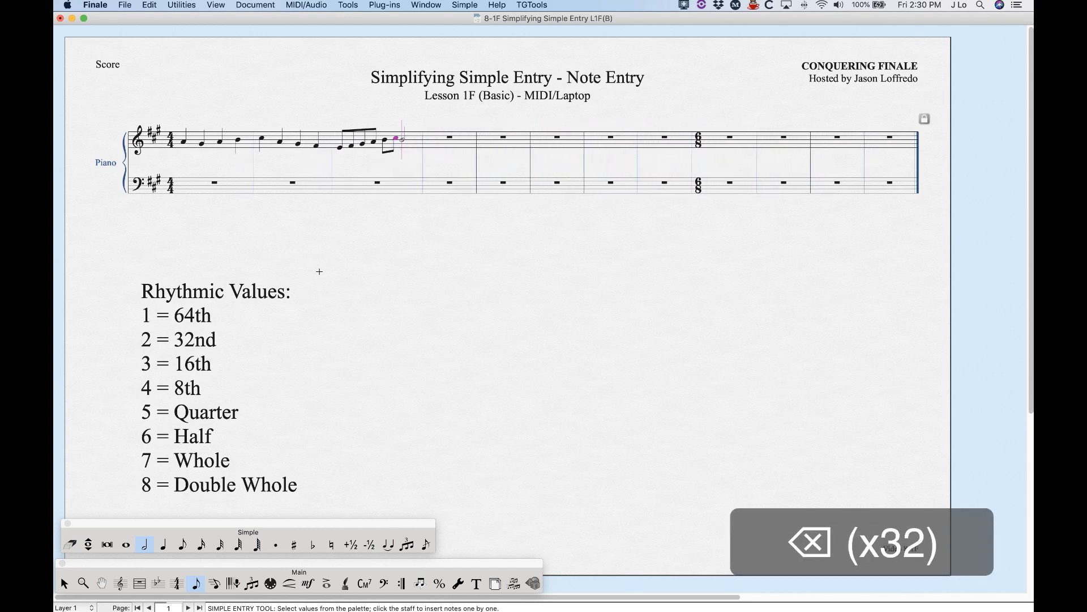
{"action": "key", "text": "BackSpace"}
{"action": "key", "text": "BackSpace"}
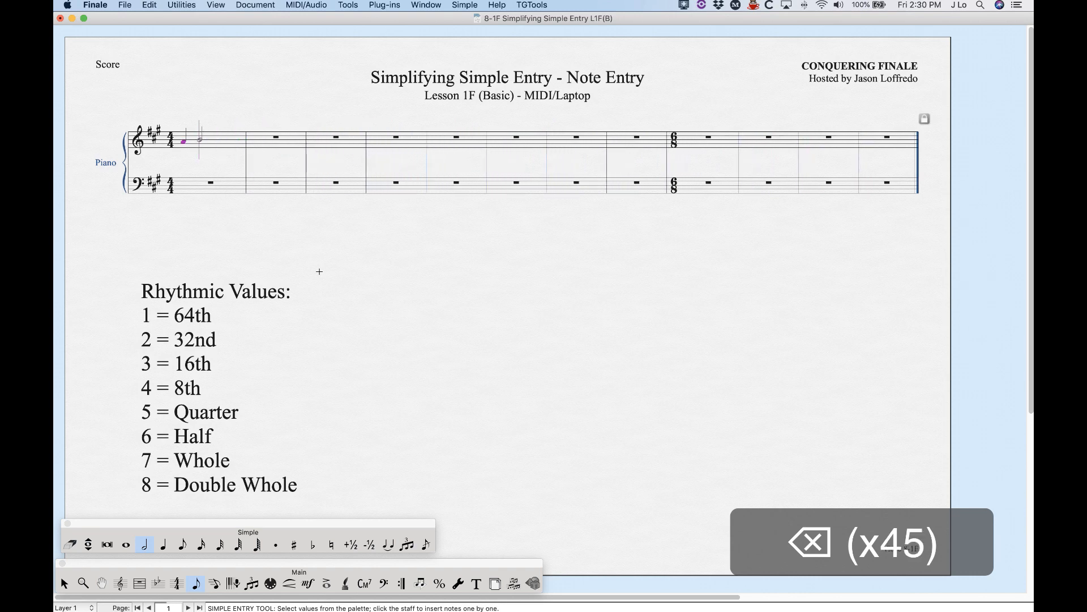
{"action": "key", "text": "BackSpace"}
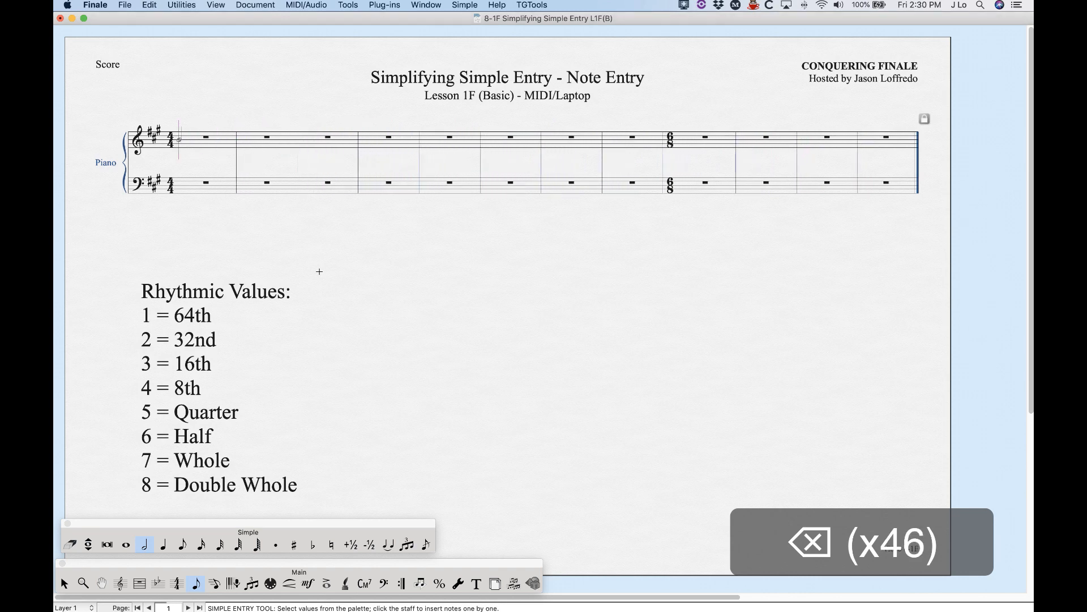
- Fill treble measure 1 with quarter notes A, G, A, B, and start measure 2 with a quarter rest and two eighth rests
{"action": "key", "text": "5"}
{"action": "key", "text": "5"}
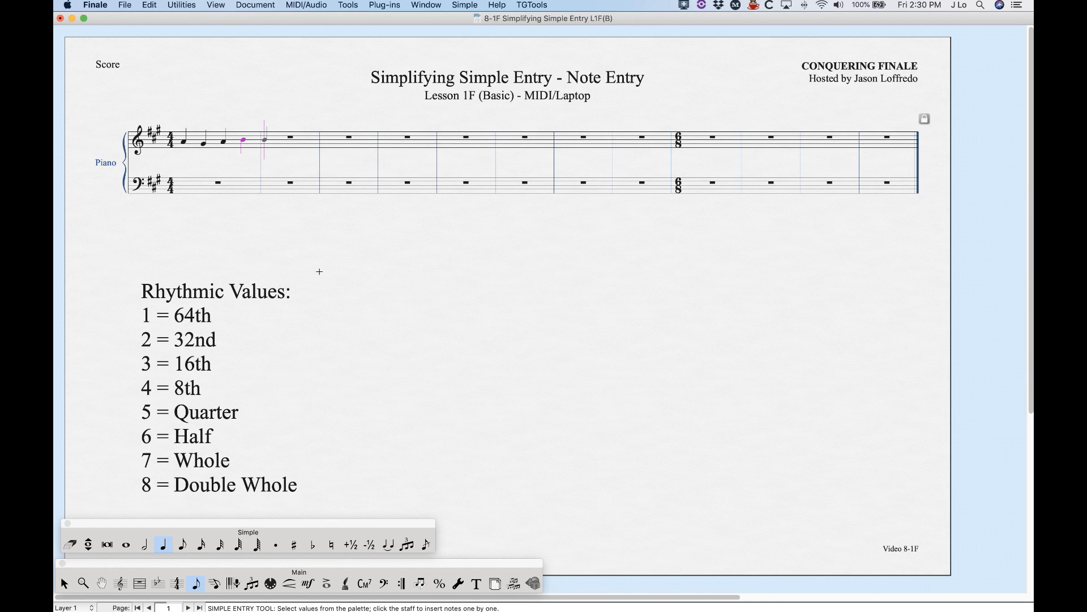
{"action": "key", "text": "0"}
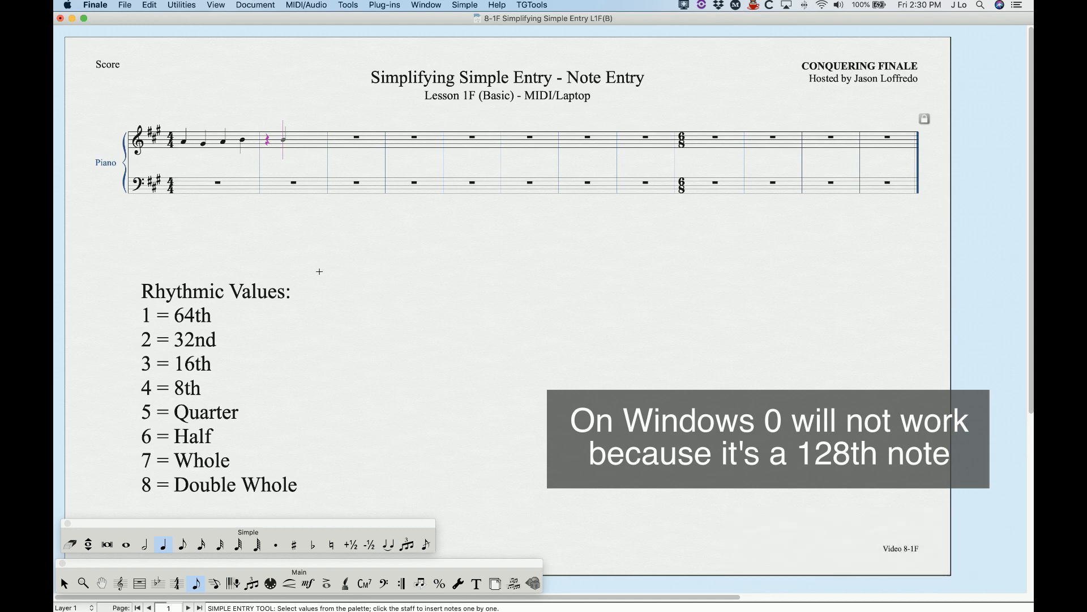
{"action": "key", "text": "4"}
{"action": "key", "text": "0"}
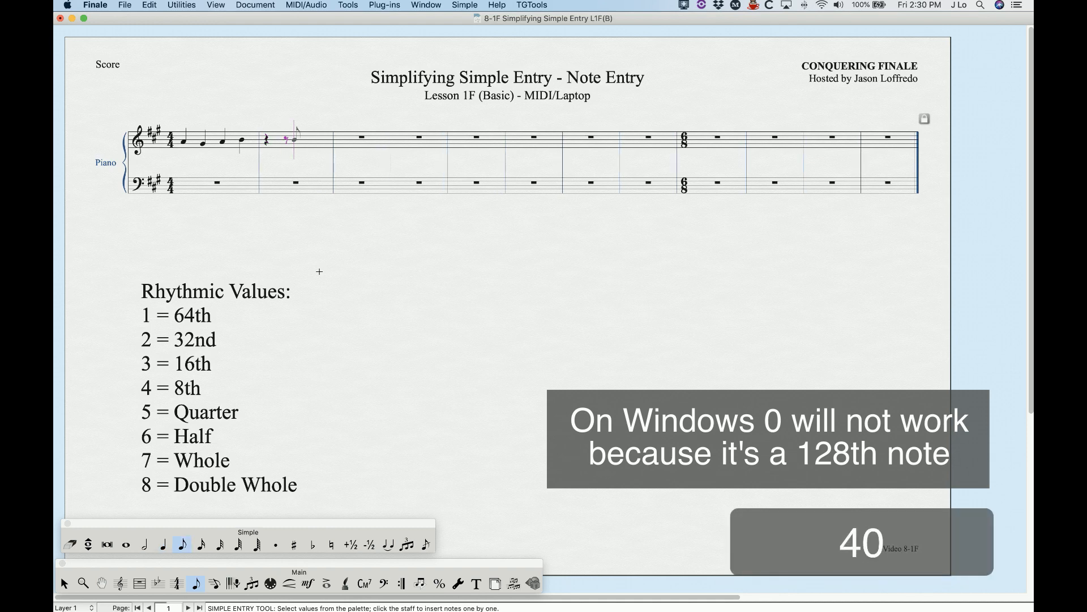
{"action": "key", "text": "0"}
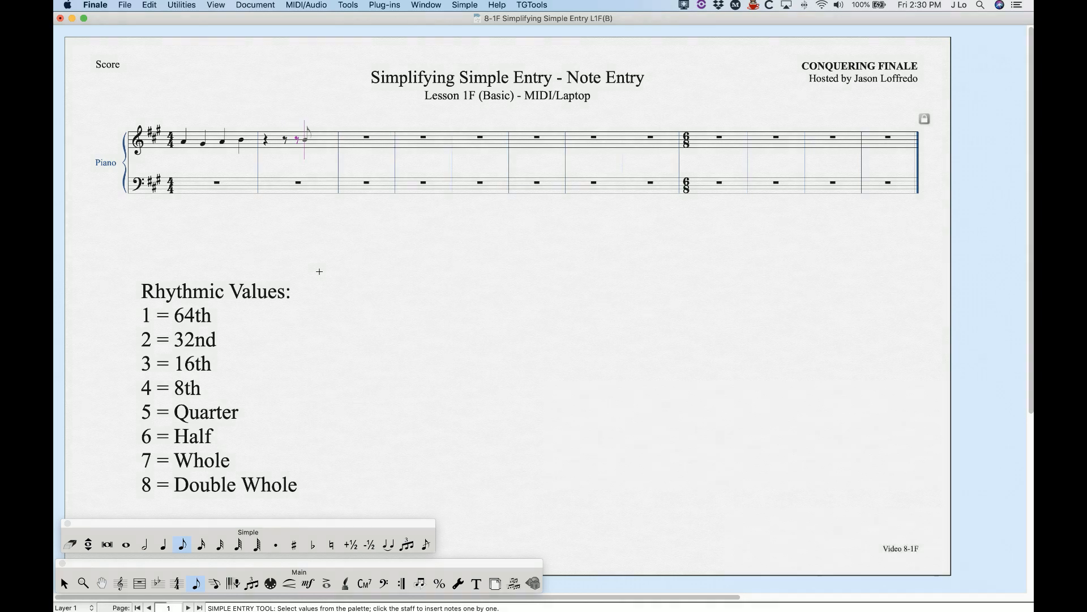
- Complete treble measure 2 with three more eighth rests and an eighth-note A, and convert that note into a rest
{"action": "key", "text": "alt+Return"}
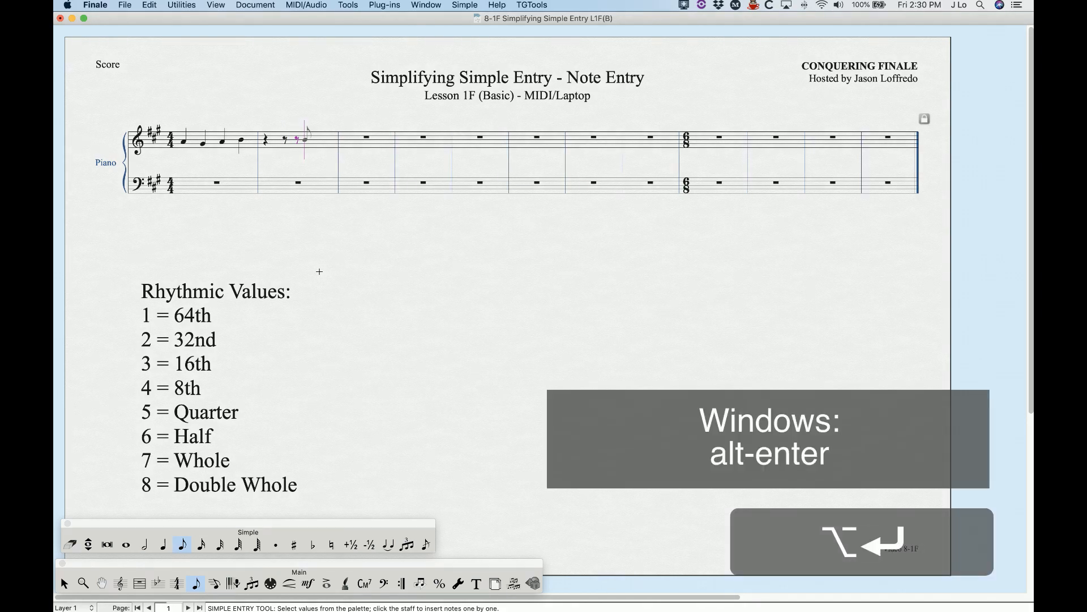
{"action": "key", "text": "shift"}
{"action": "key", "text": "shift+Return"}
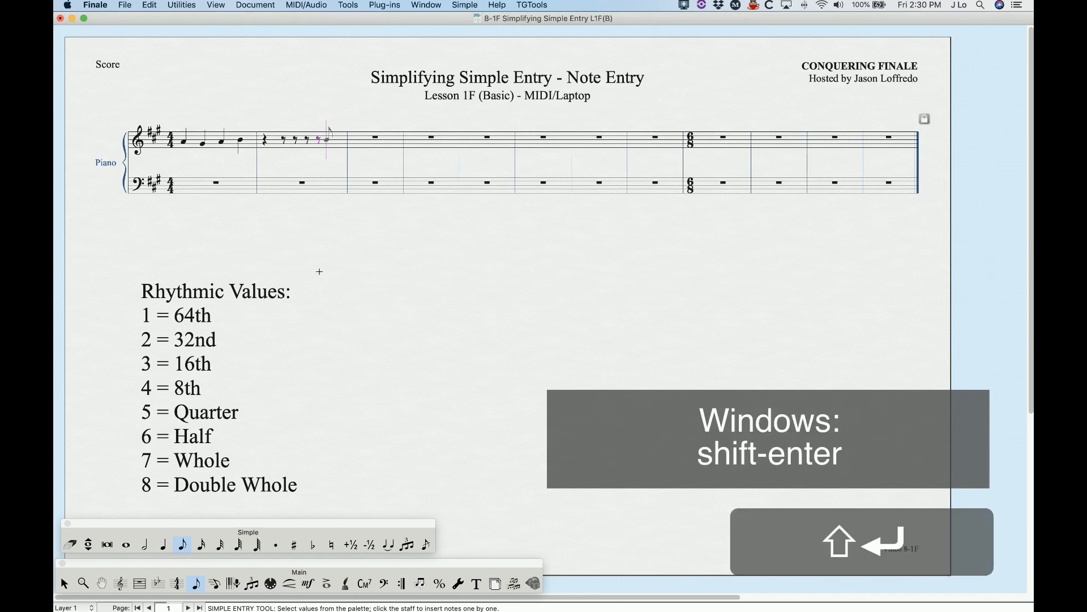
{"action": "key", "text": "Tab"}
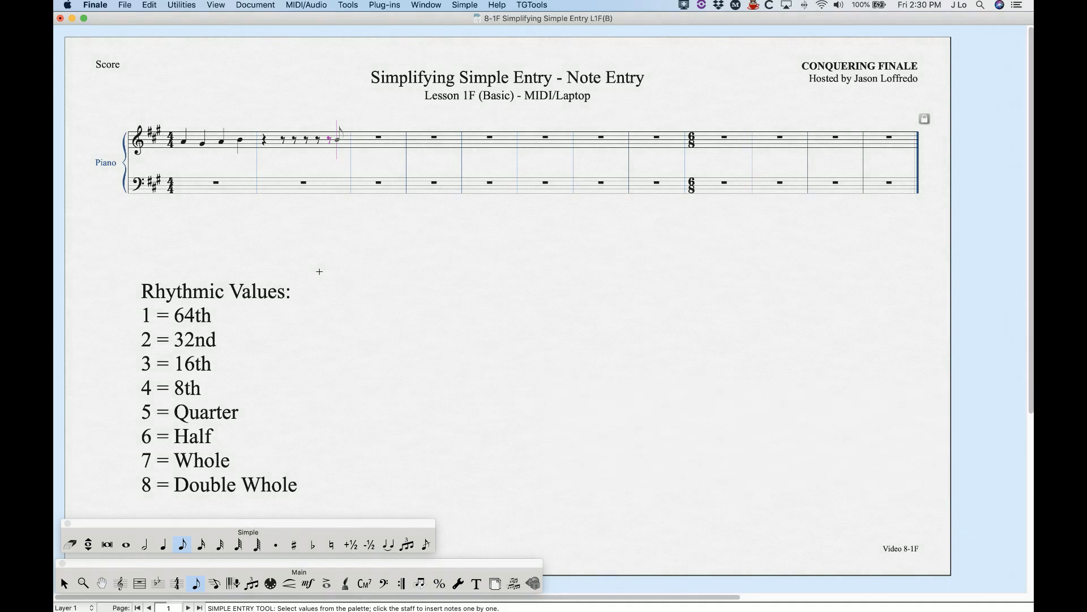
{"action": "key", "text": "b"}
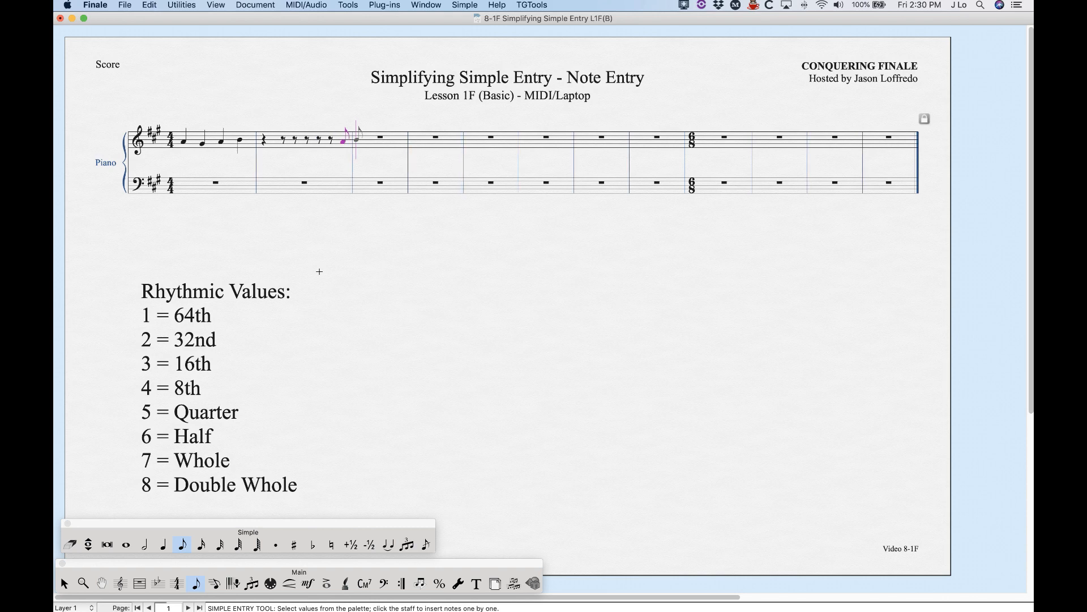
{"action": "key", "text": "r"}
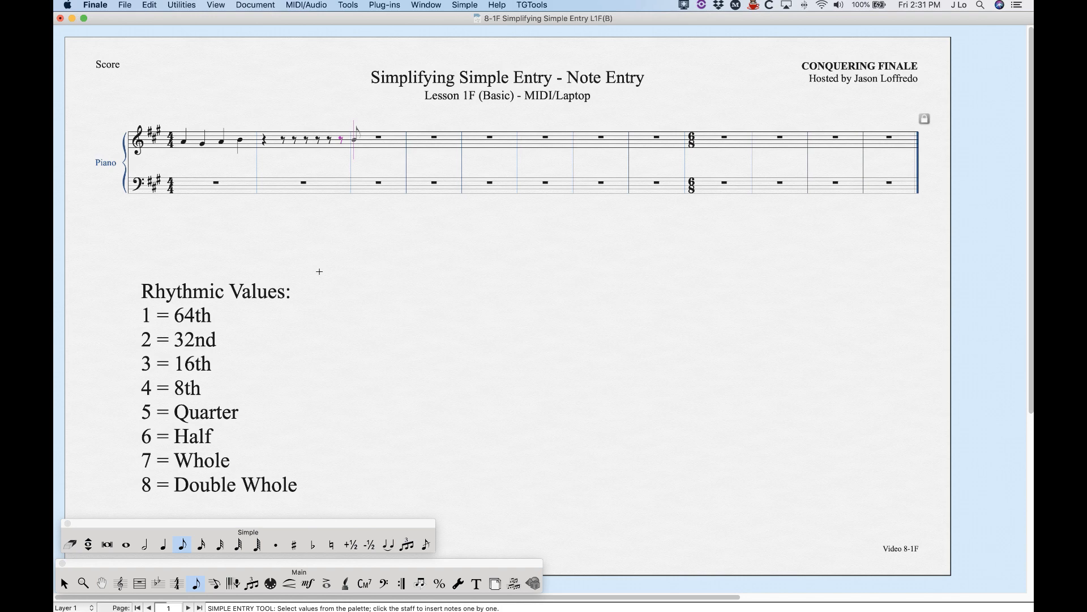
- Delete all the rests in treble measure 2
{"action": "key", "text": "r"}
{"action": "key", "text": "BackSpace"}
{"action": "key", "text": "BackSpace"}
{"action": "key", "text": "BackSpace"}
{"action": "key", "text": "BackSpace"}
{"action": "key", "text": "BackSpace"}
{"action": "key", "text": "BackSpace"}
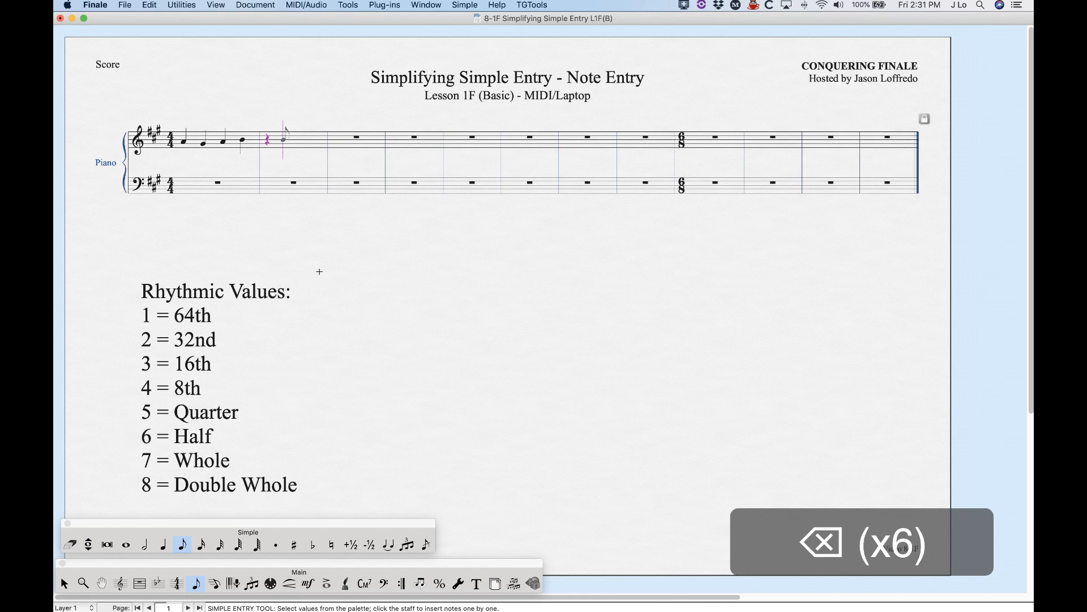
{"action": "key", "text": "BackSpace"}
- Select the quarter-note G in treble measure 1 and delete it along with the remaining quarter notes in the measure
{"action": "key", "text": "Left"}
{"action": "key", "text": "Left"}
{"action": "key", "text": "Left"}
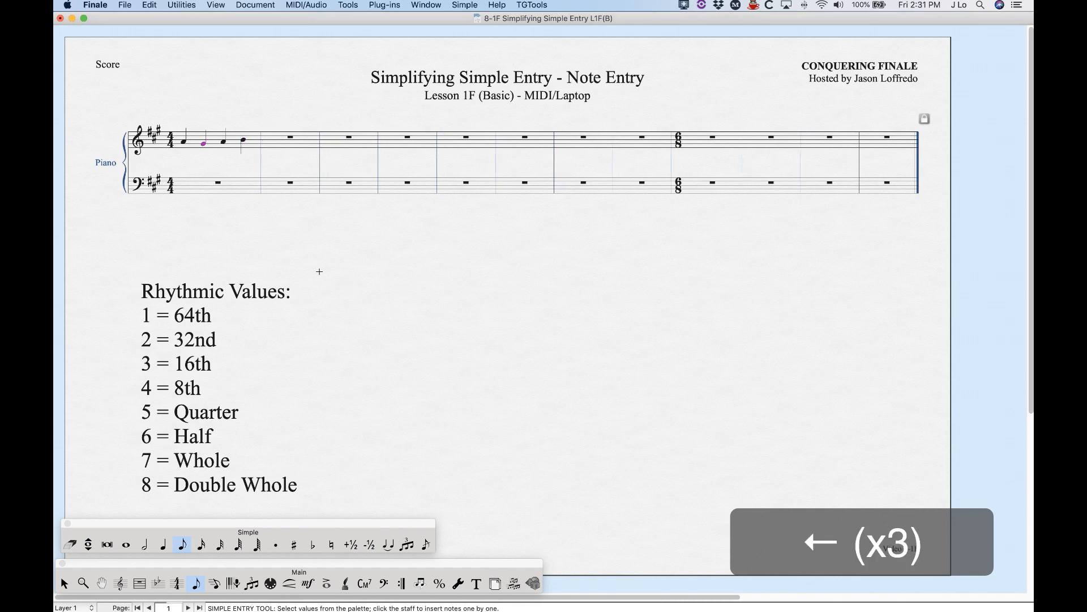
{"action": "key", "text": "Right"}
{"action": "key", "text": "Left"}
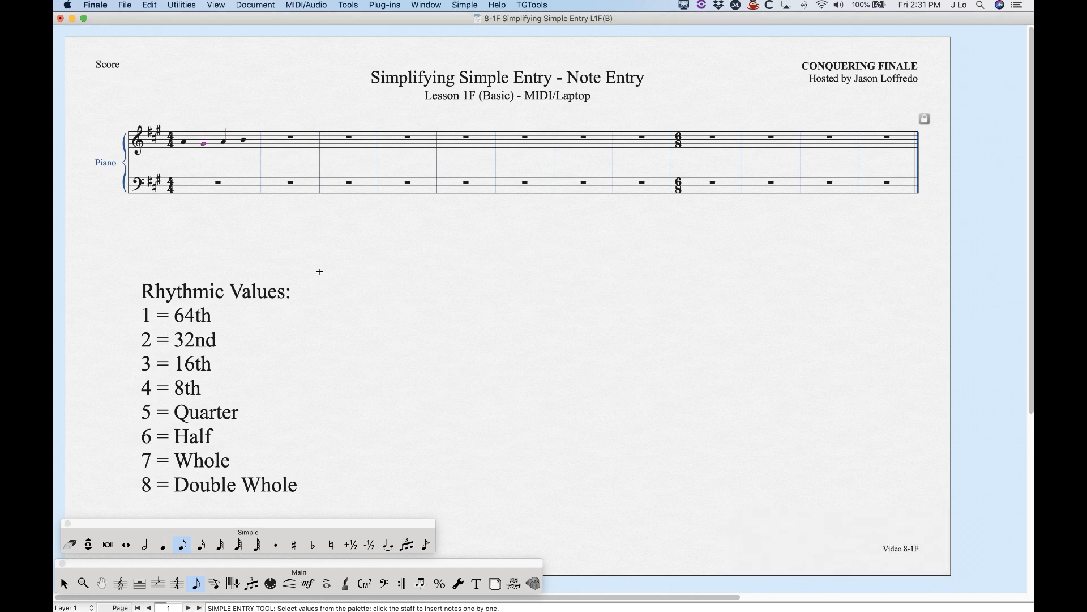
{"action": "key", "text": "BackSpace"}
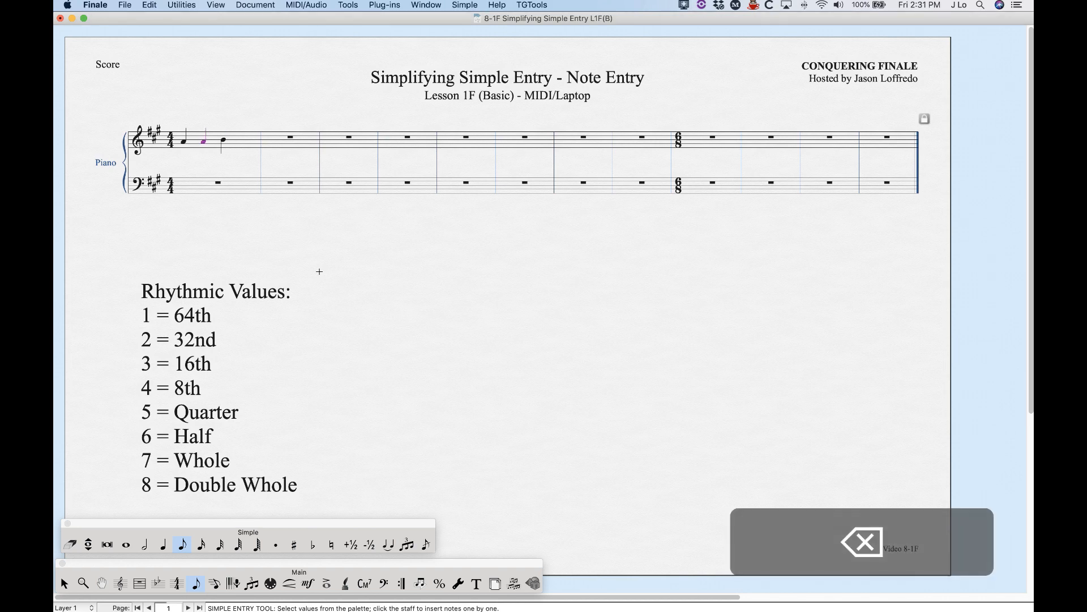
{"action": "key", "text": "BackSpace"}
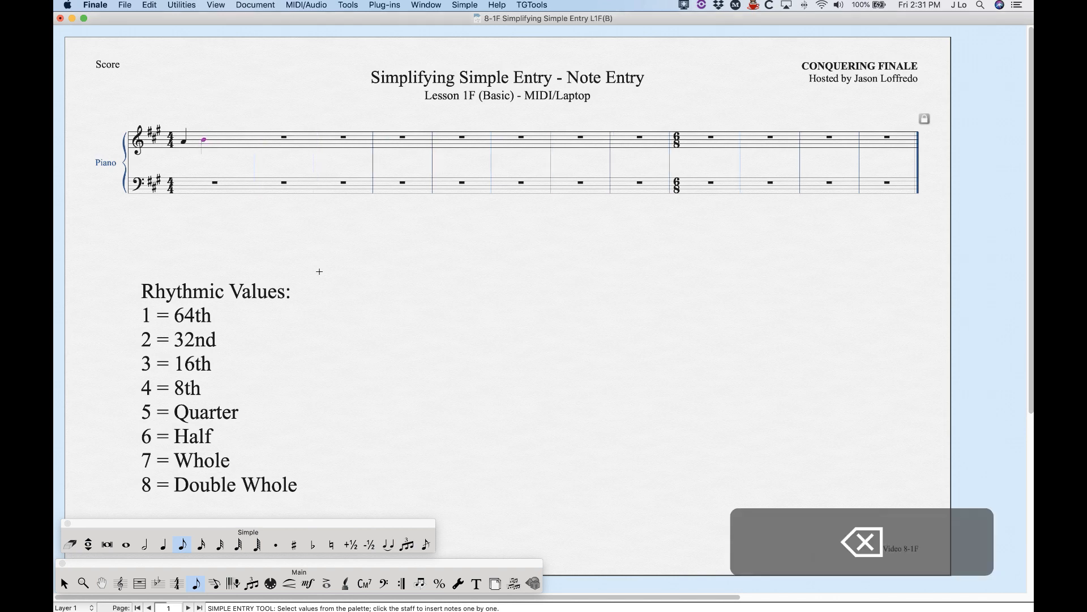
{"action": "key", "text": "BackSpace"}
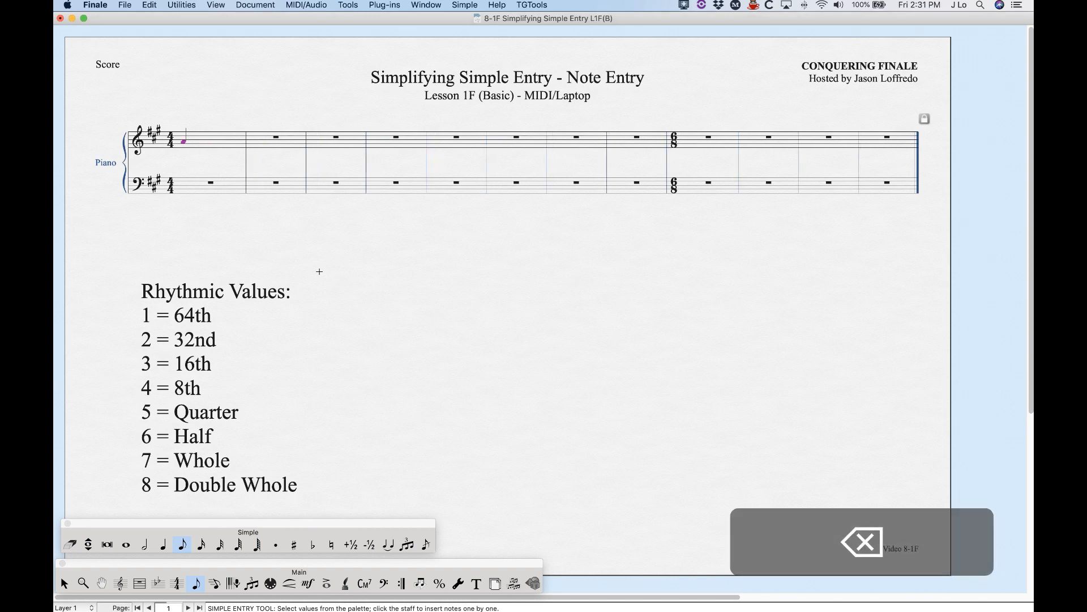
{"action": "key", "text": "BackSpace"}
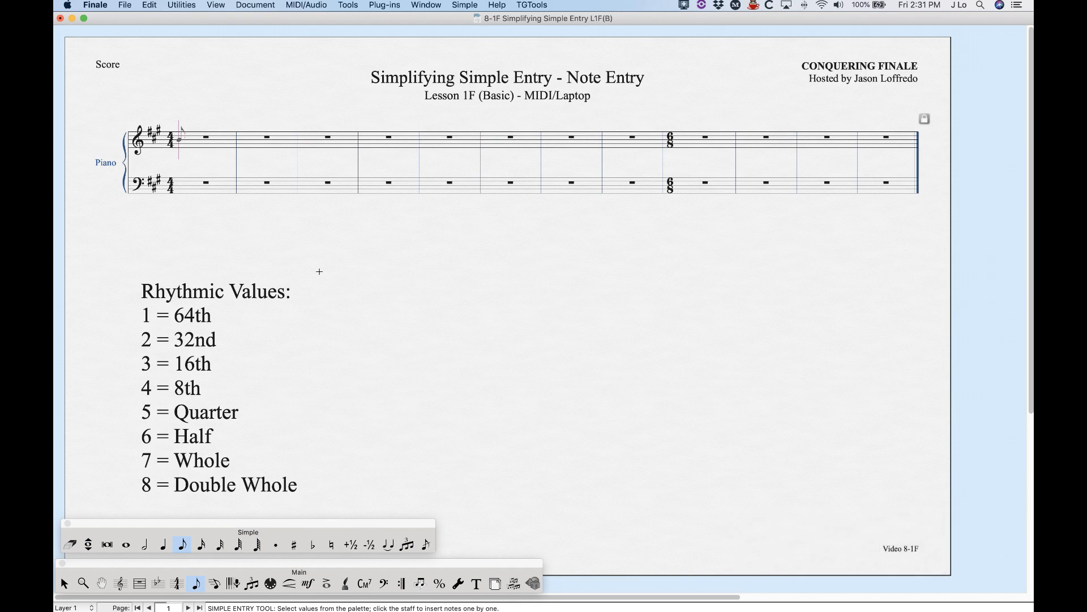
- Enter a dotted quarter-note A followed by an eighth note at the start of treble measure 1
{"action": "key", "text": "5"}
{"action": "key", "text": "a"}
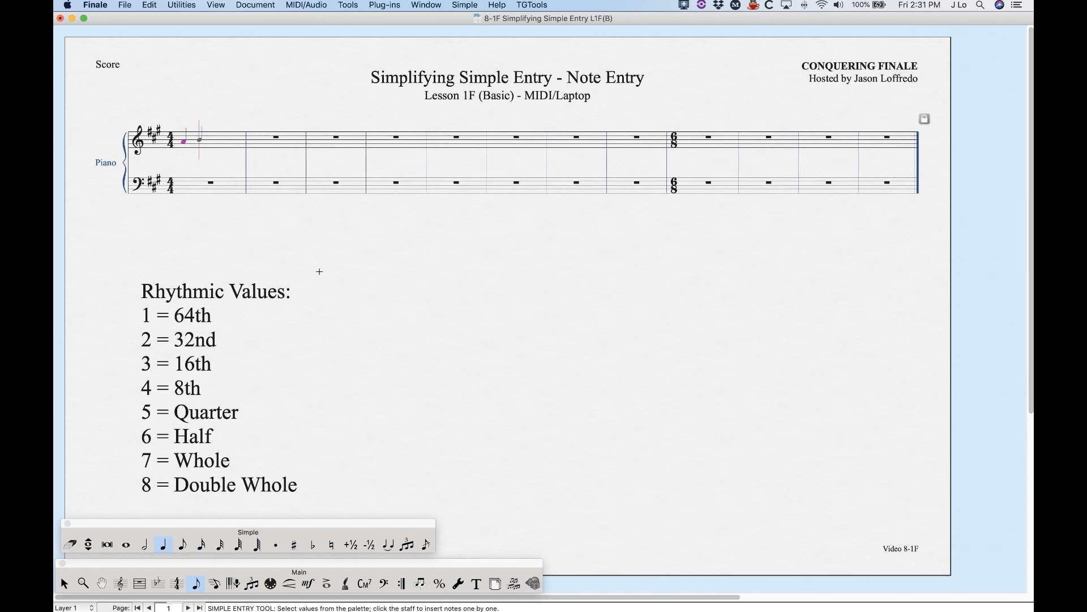
{"action": "key", "text": "period"}
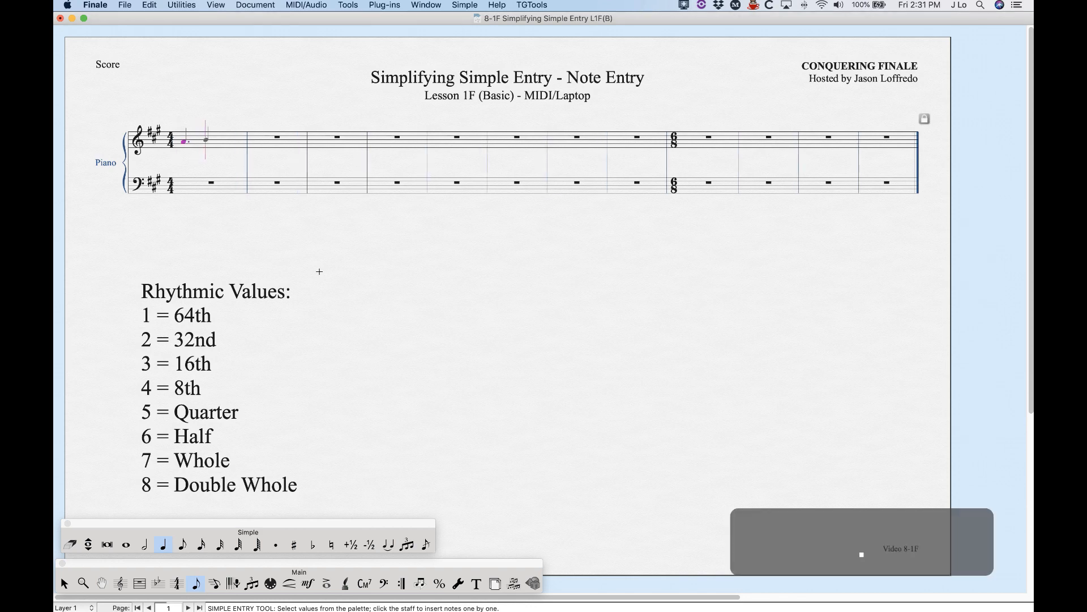
{"action": "key", "text": "4"}
{"action": "key", "text": "a"}
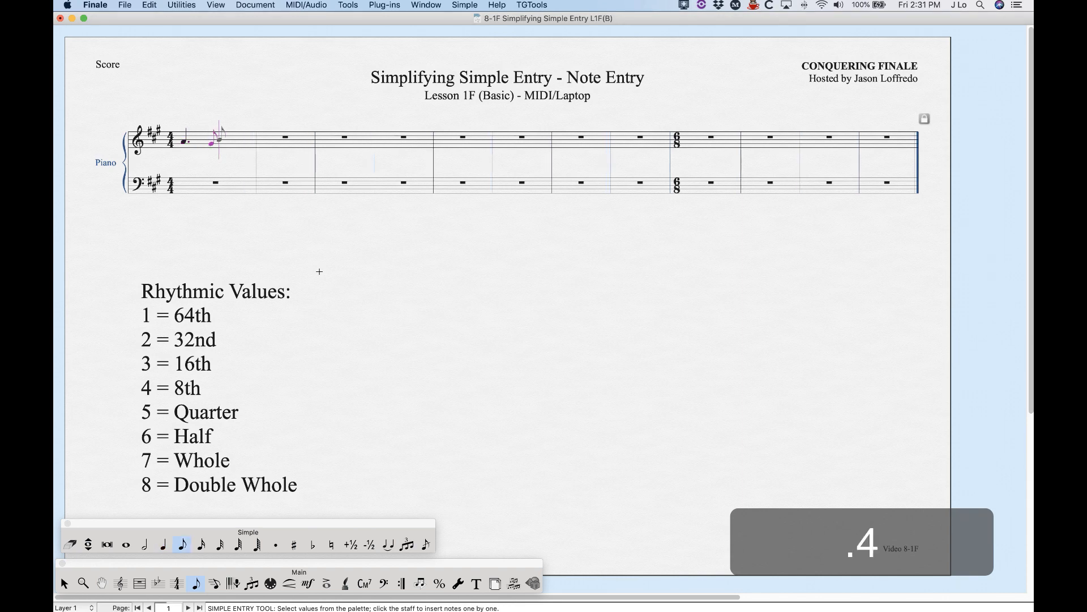
- Complete treble measure 1 with a double-dotted quarter-note A and a sixteenth-note G
{"action": "key", "text": "5"}
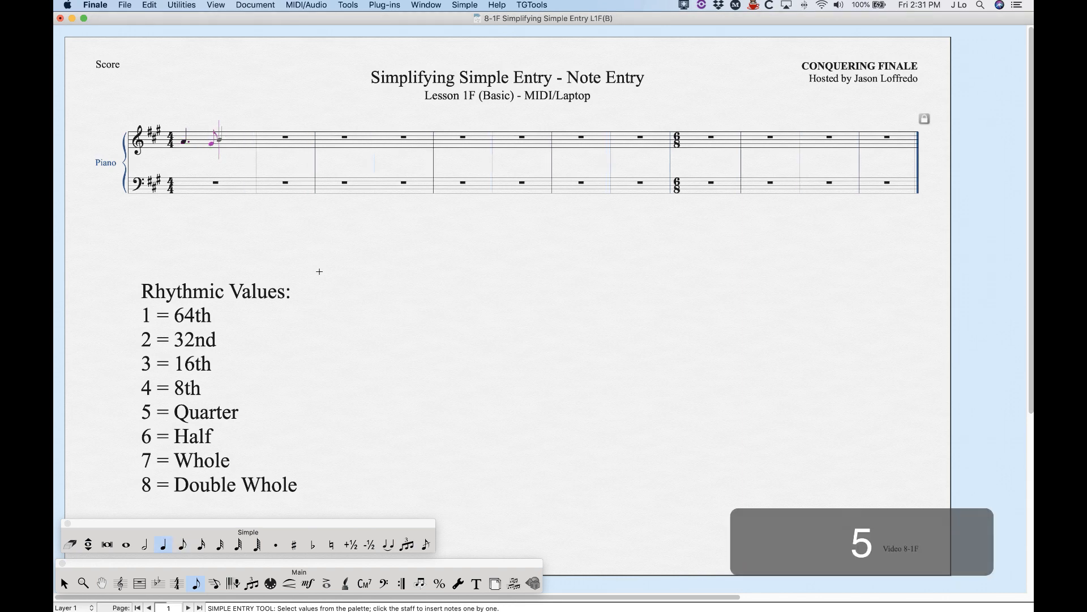
{"action": "key", "text": "a"}
{"action": "key", "text": "period"}
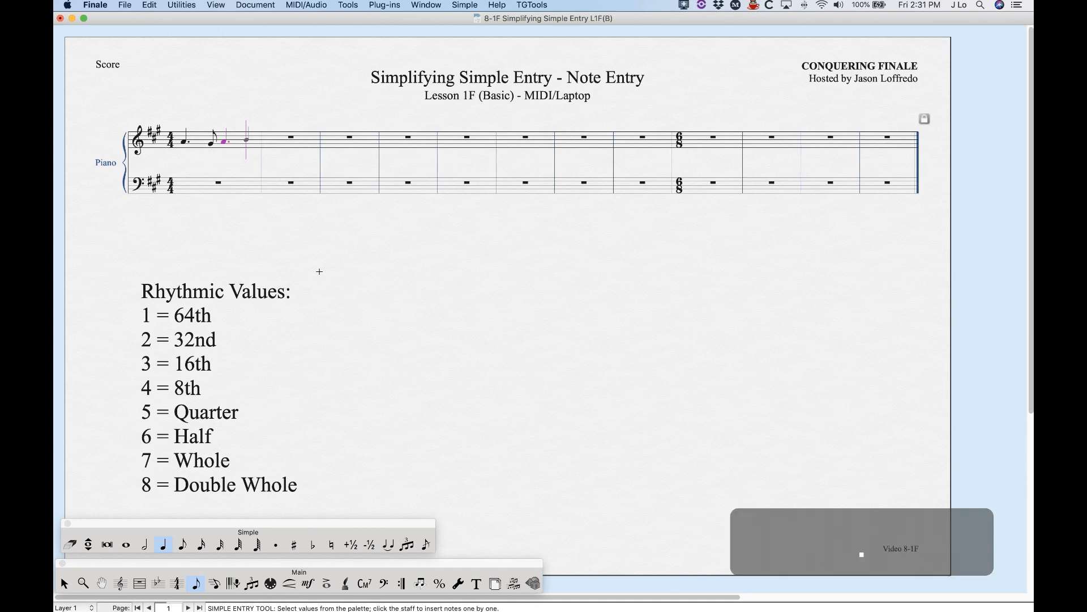
{"action": "key", "text": "period"}
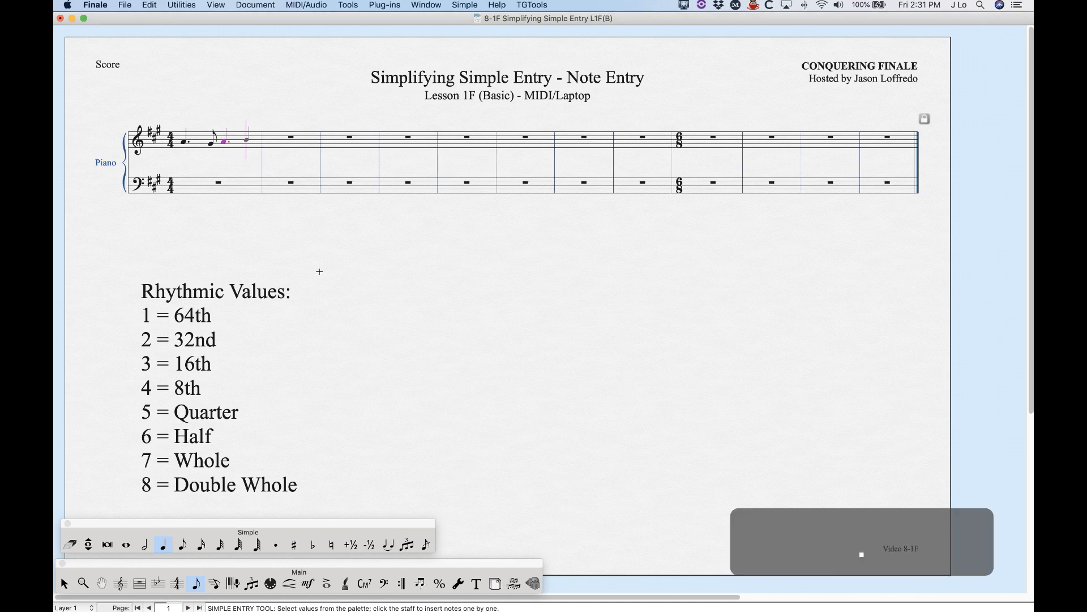
{"action": "key", "text": "3"}
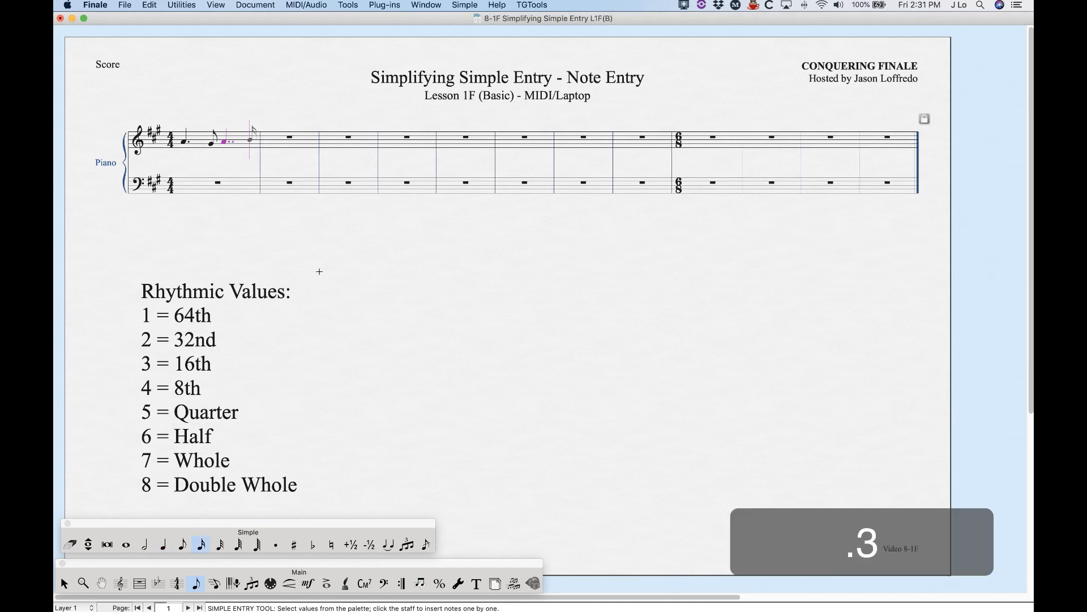
{"action": "key", "text": "g"}
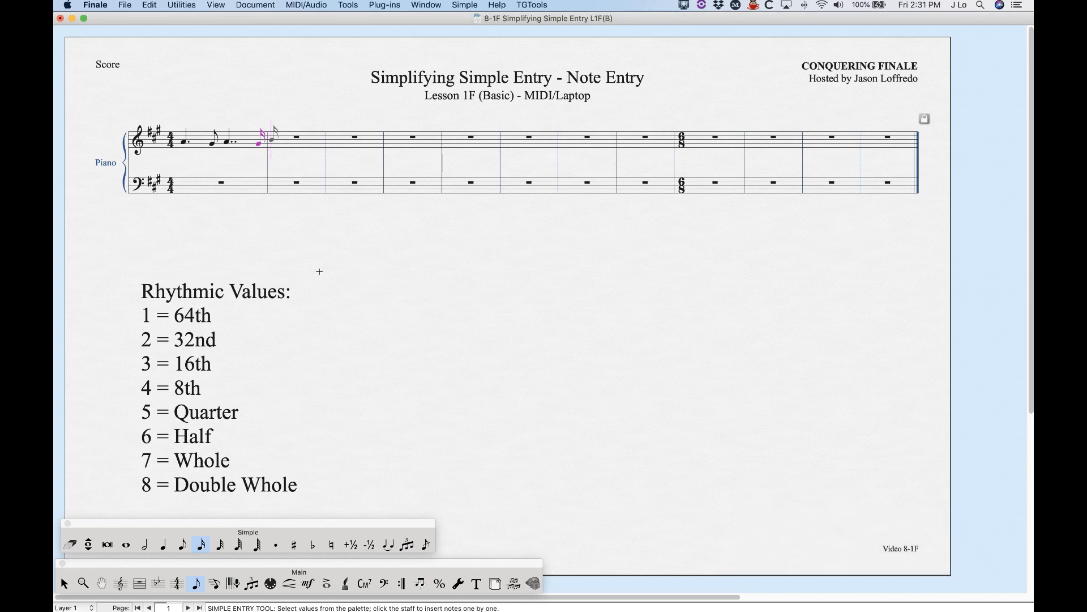
- Choose the quarter-note duration, place the caret in the first 6/8 treble measure, and lock the augmentation dot on
{"action": "key", "text": "5"}
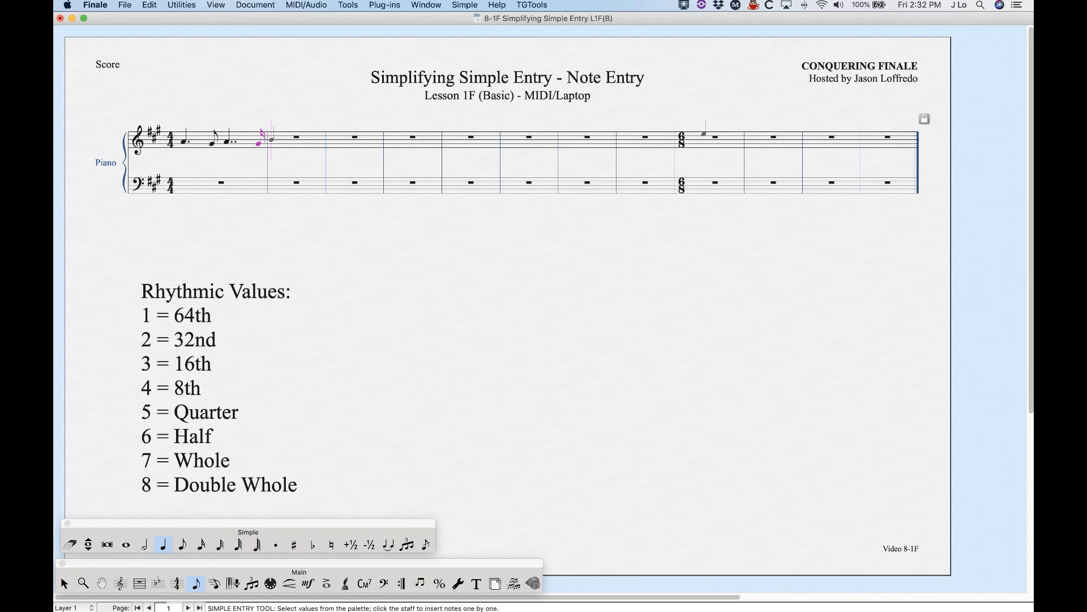
{"action": "key", "text": "alt"}
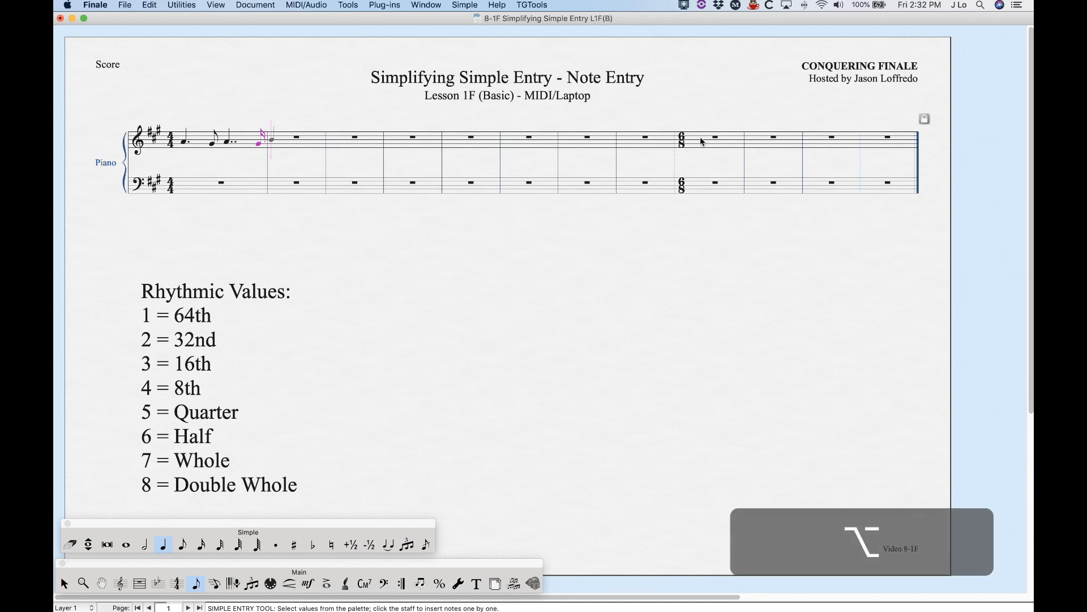
{"action": "left_click", "coordinate": [701, 141], "text": "alt"}
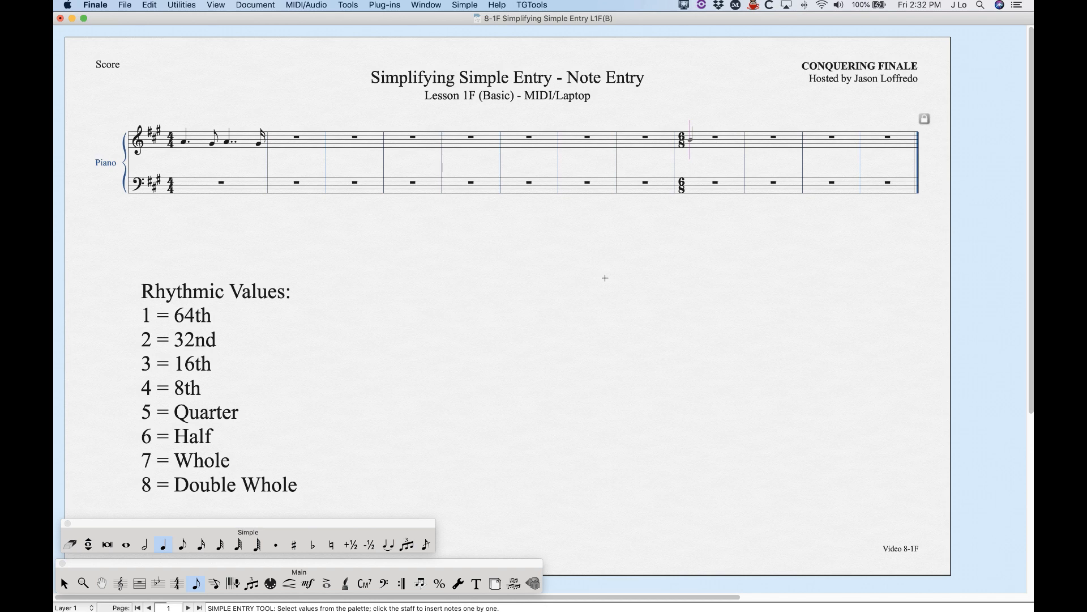
{"action": "key", "text": "shift+period"}
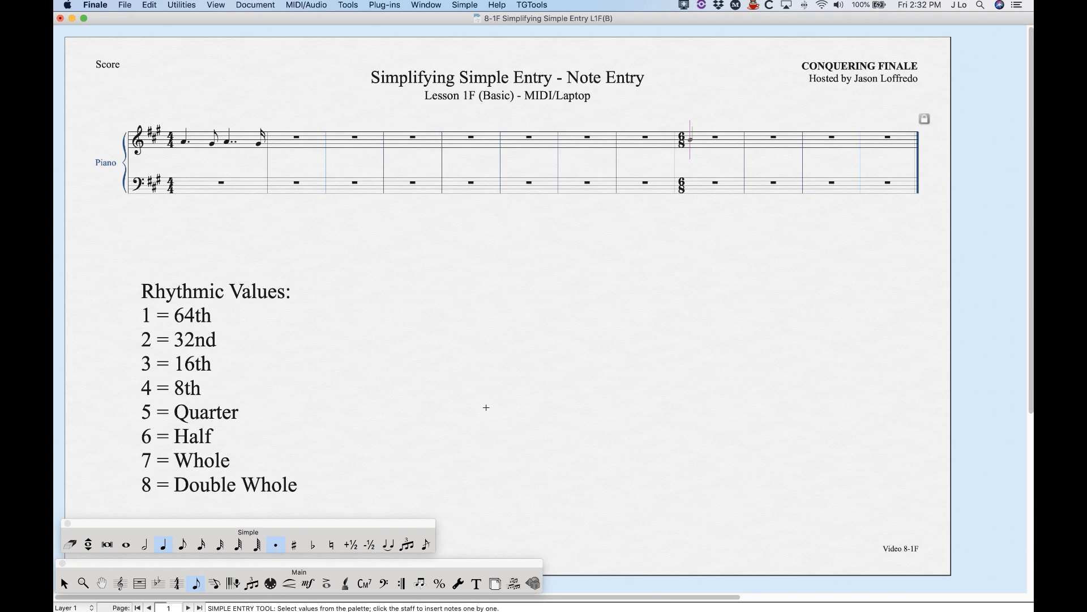
- Fill the first three 6/8 treble measures with dotted quarter notes A, G, A, B, C, D
{"action": "key", "text": "a"}
{"action": "key", "text": "g"}
{"action": "key", "text": "a"}
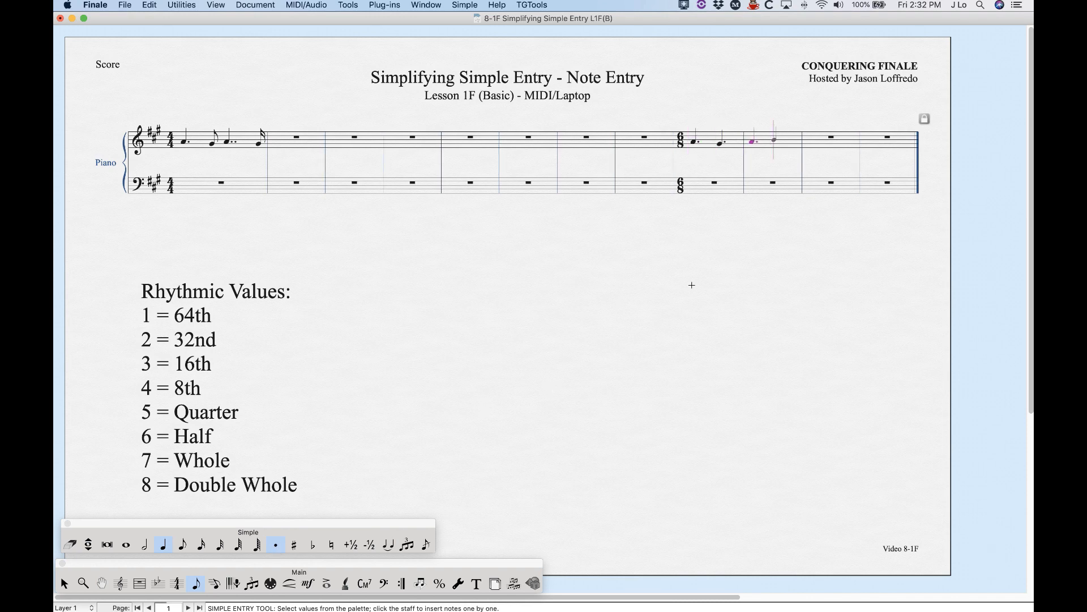
{"action": "key", "text": "b"}
{"action": "key", "text": "c"}
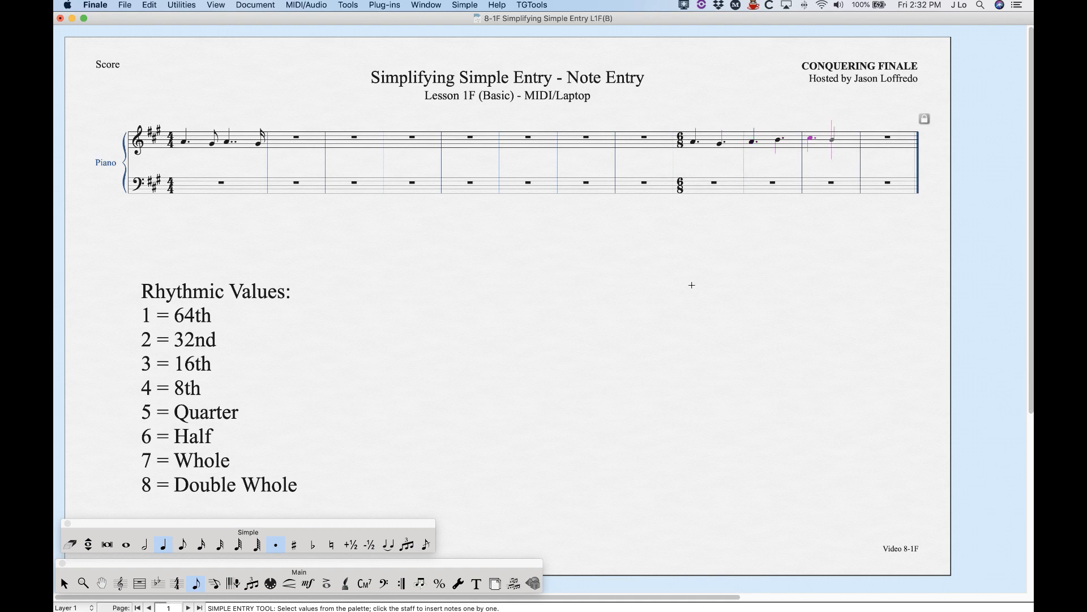
{"action": "key", "text": "d"}
- Toggle the locked augmentation dot off, on, and off again
{"action": "key", "text": "shift+period"}
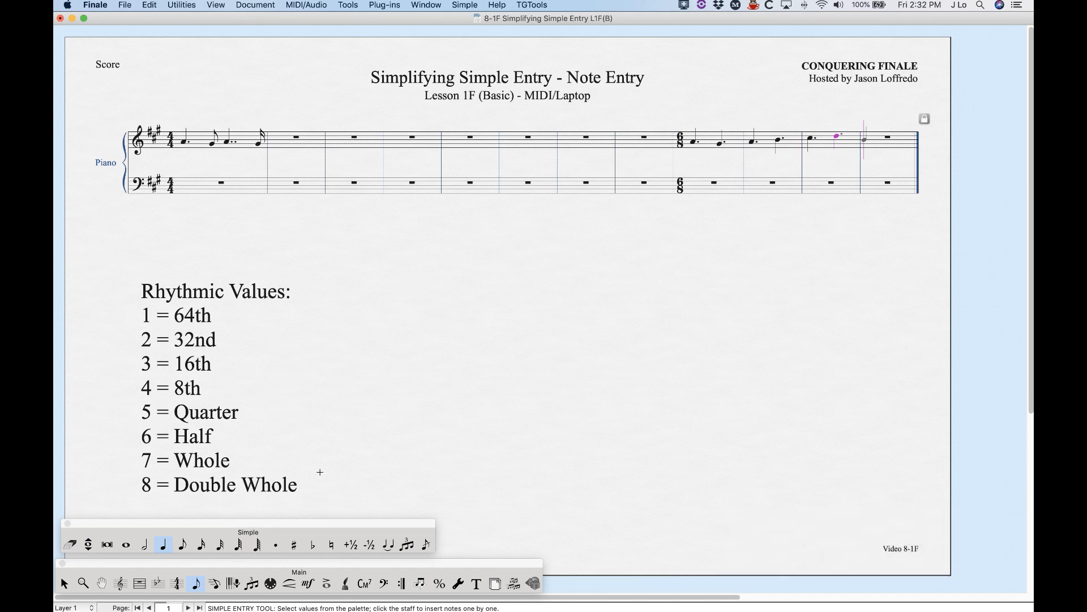
{"action": "key", "text": "shift+period"}
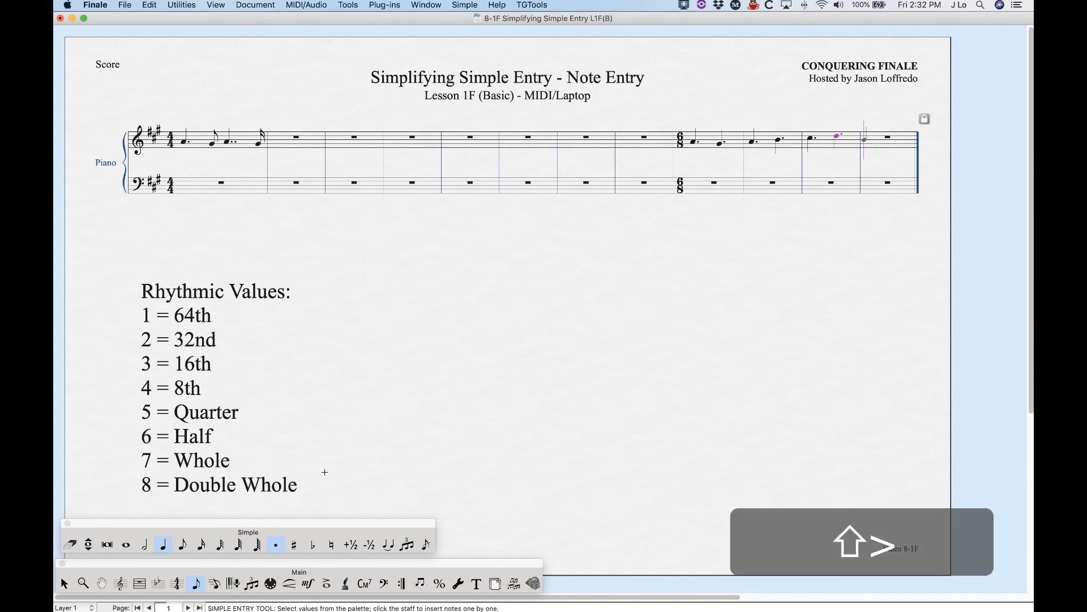
{"action": "key", "text": "shift+period"}
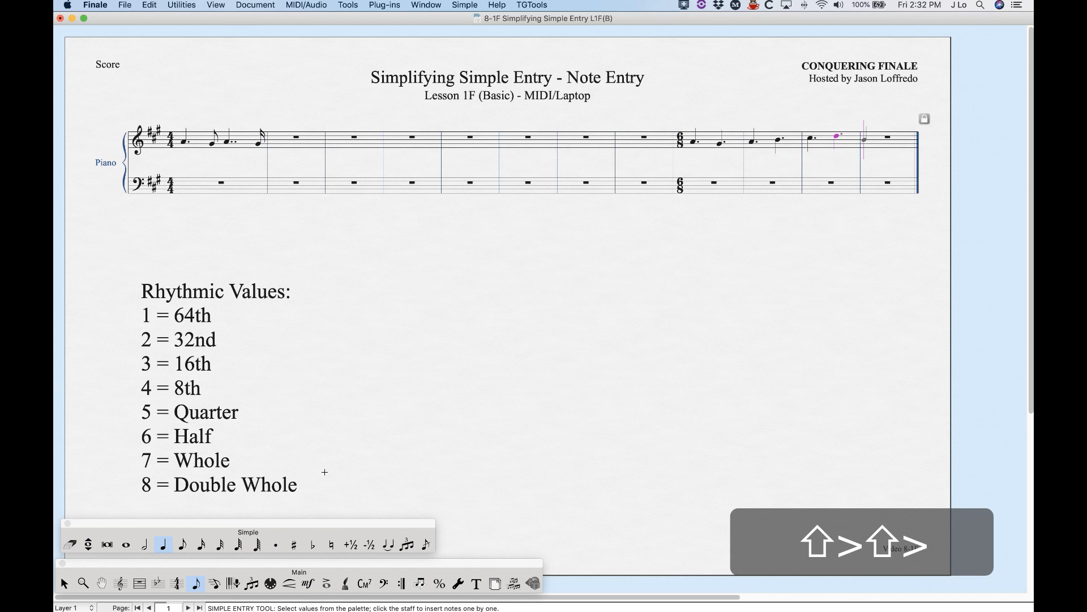
- Delete all the entered notes from the 6/8 measures back to the start of treble measure 1
{"action": "key", "text": "BackSpace"}
{"action": "key", "text": "BackSpace"}
{"action": "key", "text": "BackSpace"}
{"action": "key", "text": "BackSpace"}
{"action": "key", "text": "BackSpace"}
{"action": "key", "text": "BackSpace"}
{"action": "key", "text": "BackSpace"}
{"action": "key", "text": "BackSpace"}
{"action": "key", "text": "BackSpace"}
{"action": "key", "text": "BackSpace"}
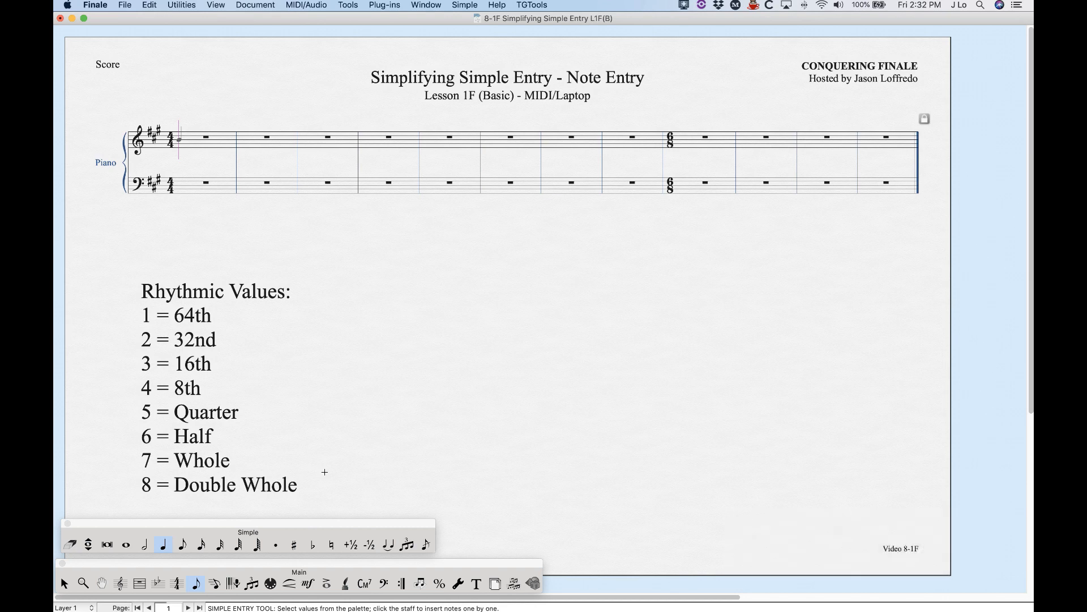
- Fill treble measure 1 with a half-note A tied to an eighth-note A, followed by eighth notes G, A, B
{"action": "key", "text": "6"}
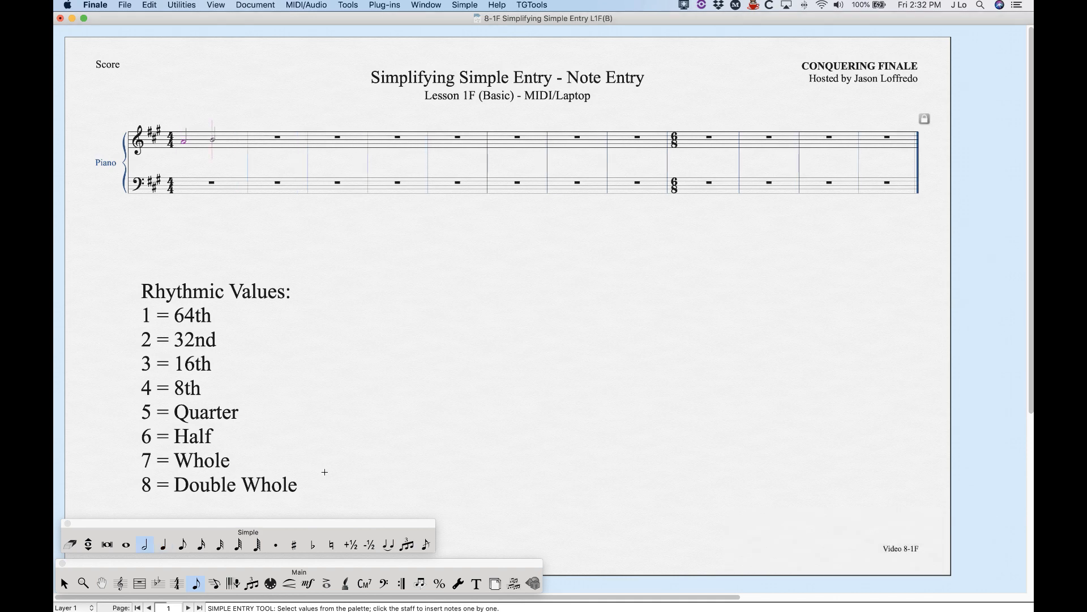
{"action": "key", "text": "t"}
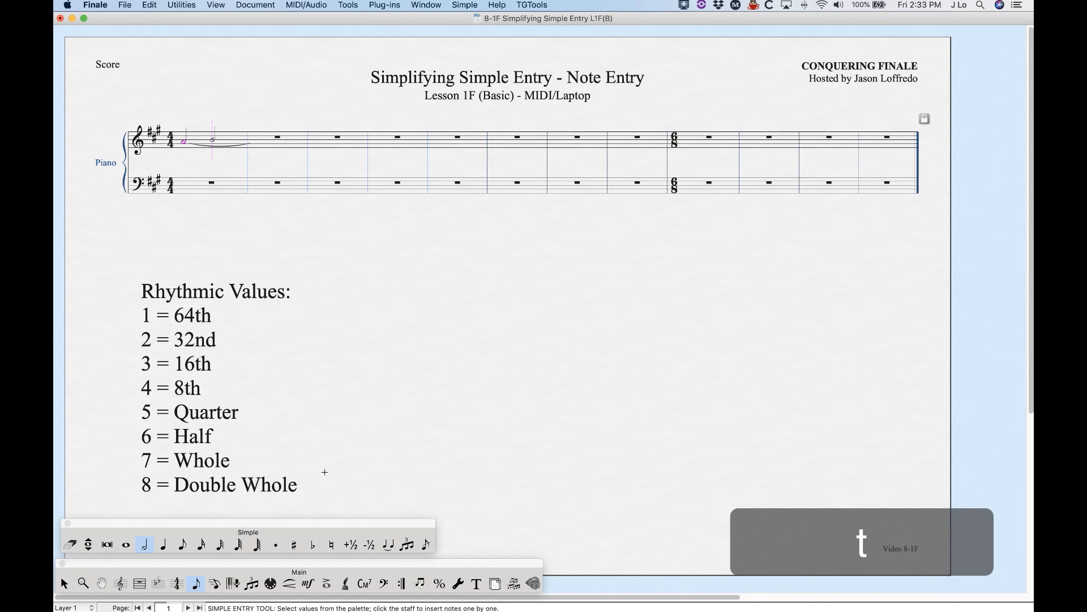
{"action": "key", "text": "4"}
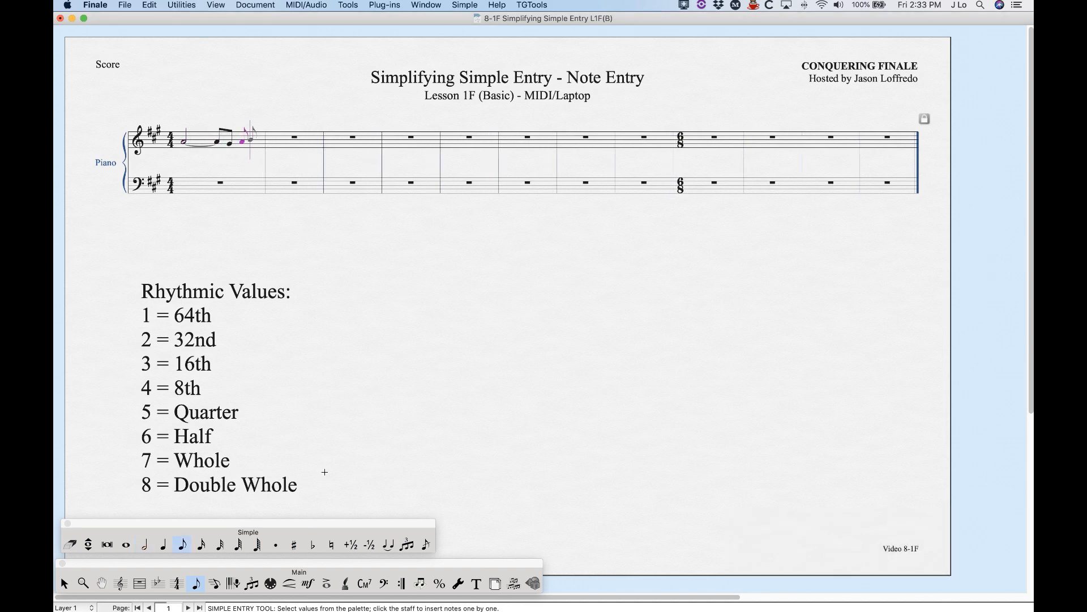
- Enter a half-note A in treble measure 2, toggle its forward tie on and finally off, and add an eighth-note A
{"action": "key", "text": "6"}
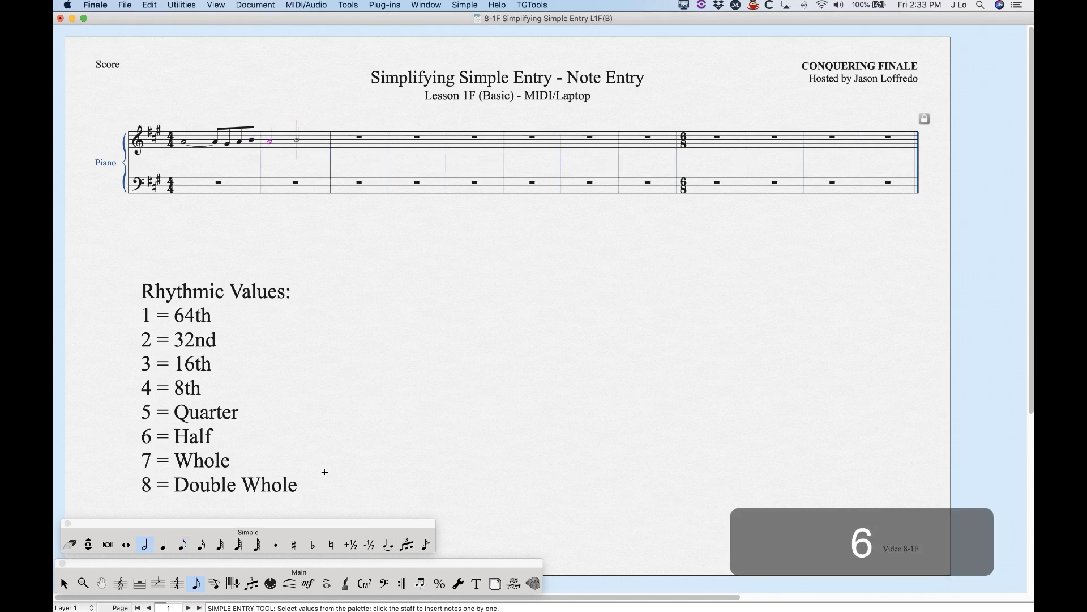
{"action": "key", "text": "t"}
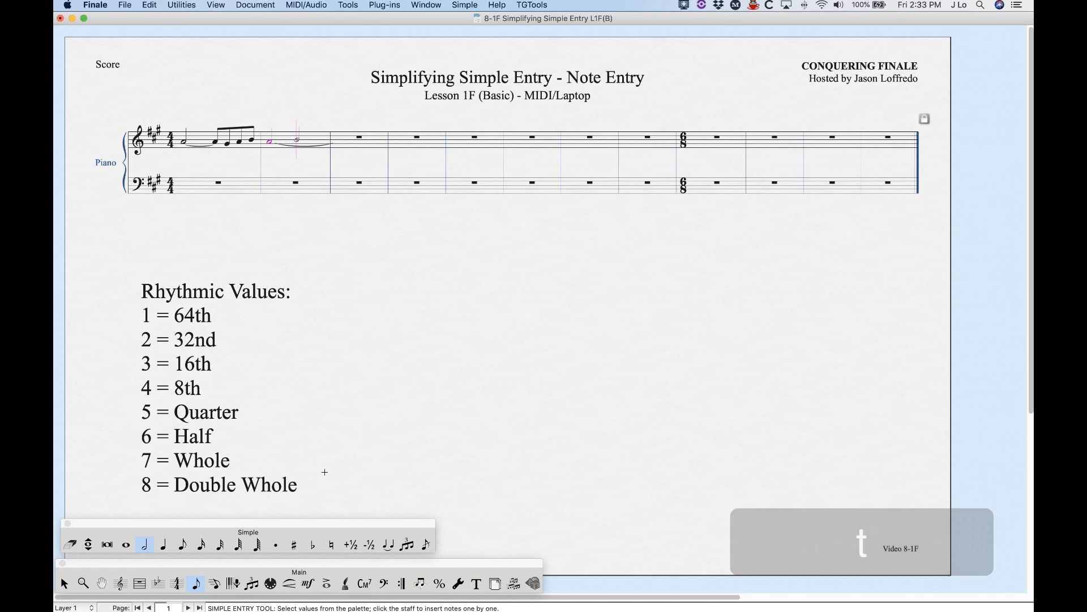
{"action": "key", "text": "t"}
{"action": "key", "text": "t"}
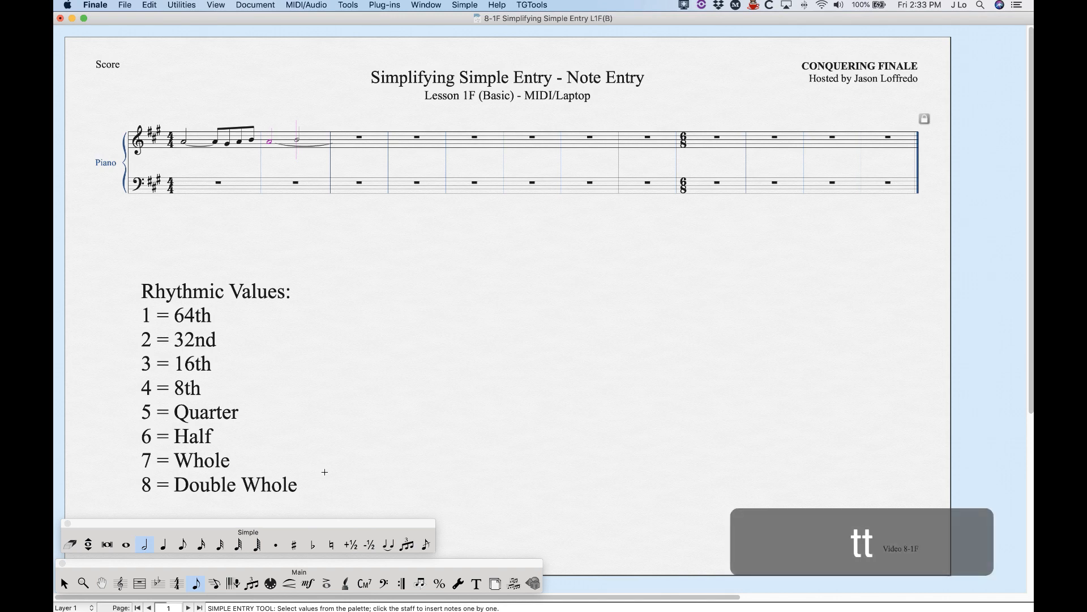
{"action": "key", "text": "t"}
{"action": "key", "text": "t"}
{"action": "key", "text": "t"}
{"action": "key", "text": "4"}
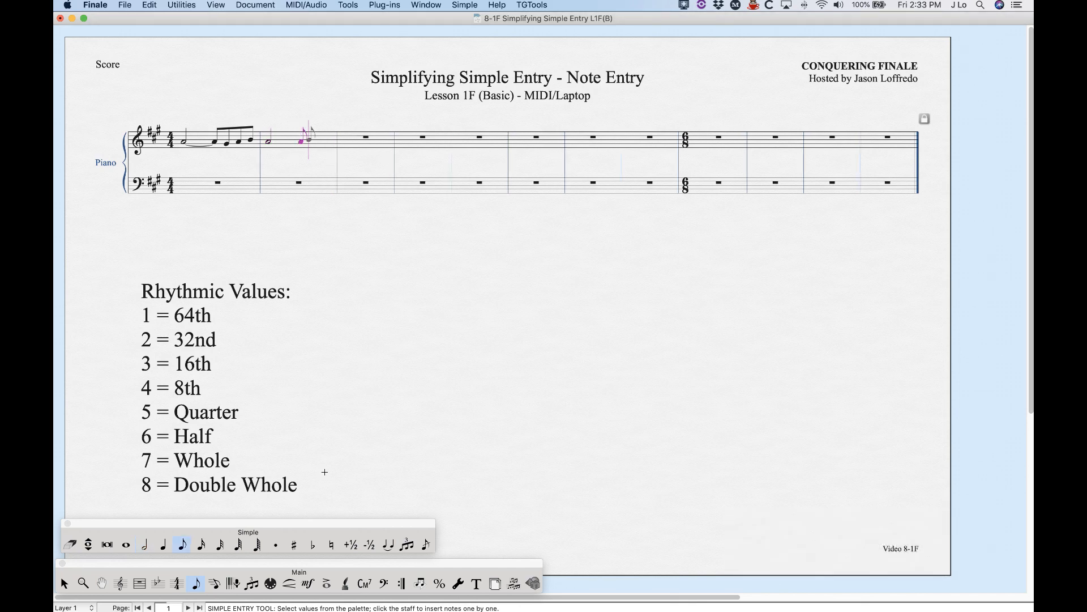
- Tie the eighth-note A in treble measure 2 back to the half note, and complete the measure with eighths G, A, B
{"action": "key", "text": "shift+t"}
{"action": "key", "text": "shift"}
{"action": "key", "text": "shift+t"}
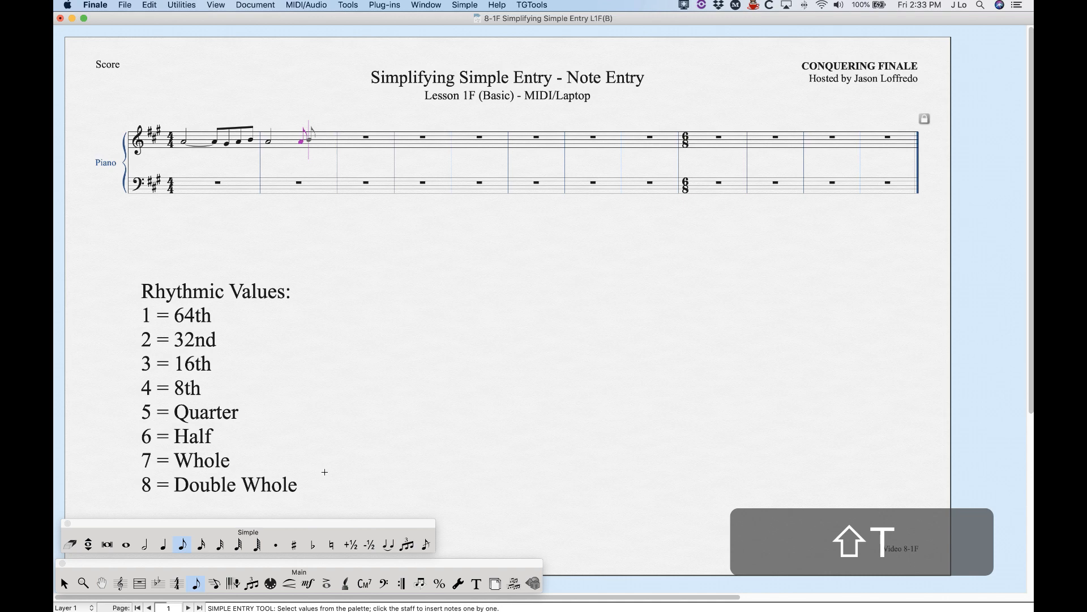
{"action": "key", "text": "shift+t"}
{"action": "key", "text": "shift+t"}
{"action": "key", "text": "shift+t"}
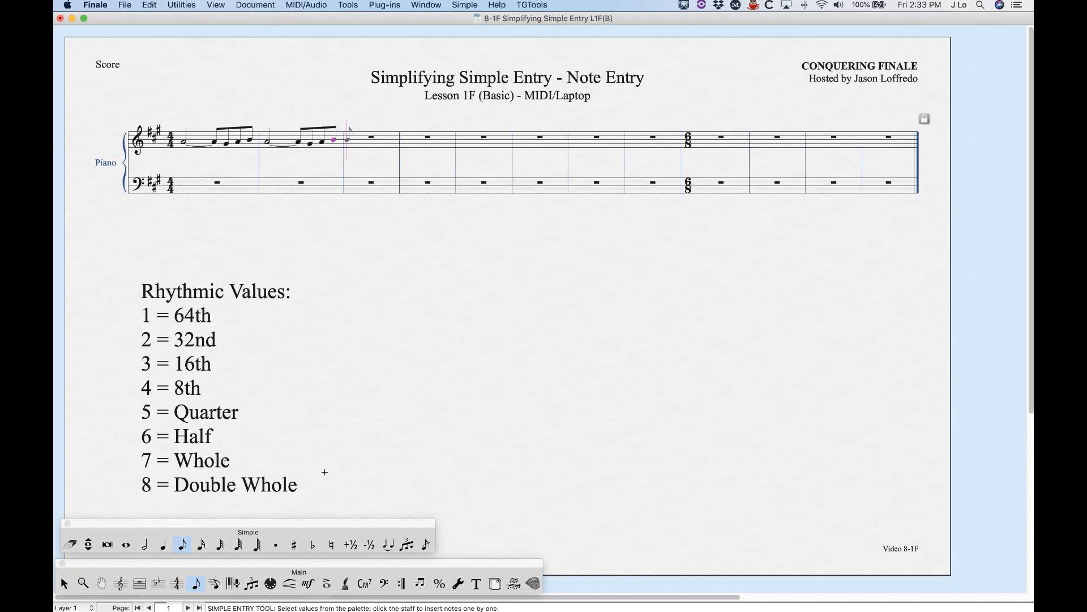
- Move the caret to the start of bass-staff measure 1 and choose the whole-note duration
{"action": "key", "text": "ctrl+Down"}
{"action": "key", "text": "Left"}
{"action": "key", "text": "Left"}
{"action": "key", "text": "7"}
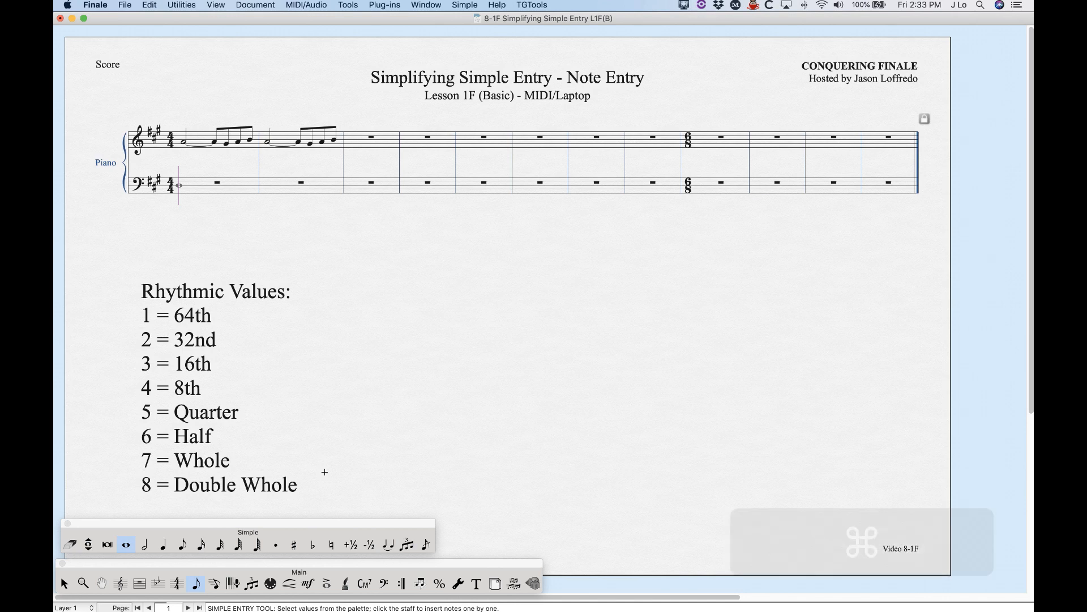
- Enter tied whole notes in bass-staff measures 1 to 3 with the tie tool kept active, then switch it off and end with a whole note in measure 4
{"action": "key", "text": "super+shift+t"}
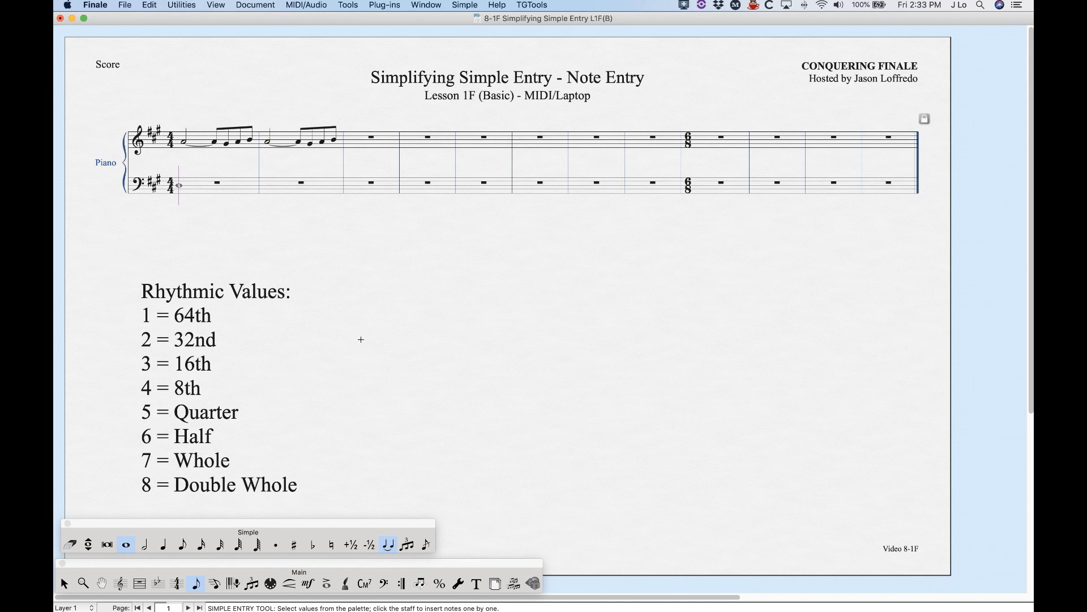
{"action": "key", "text": "Return"}
{"action": "key", "text": "Return"}
{"action": "key", "text": "Return"}
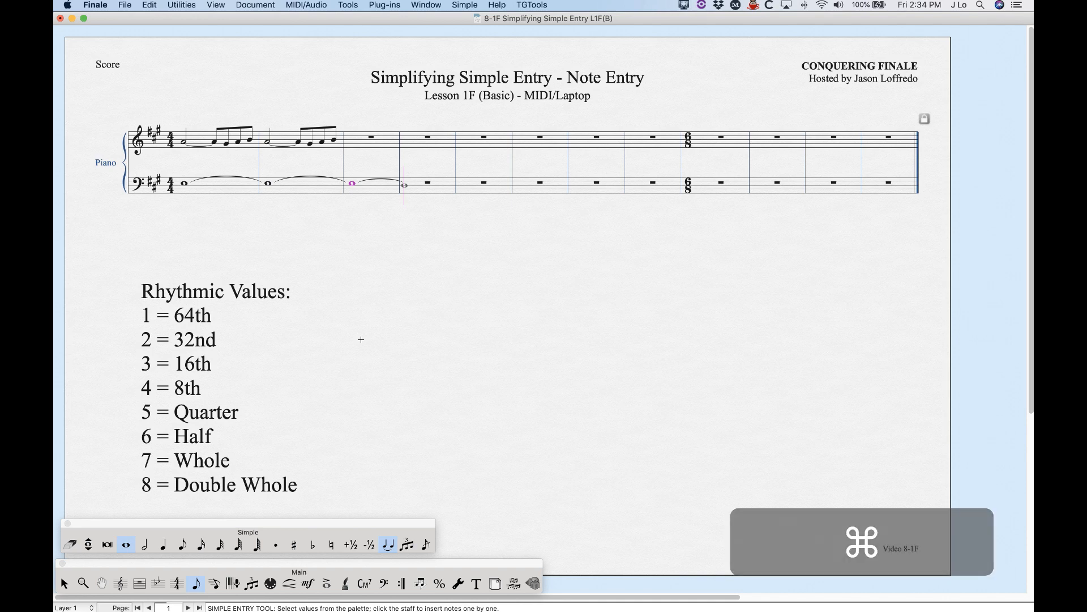
{"action": "key", "text": "super+shift+t"}
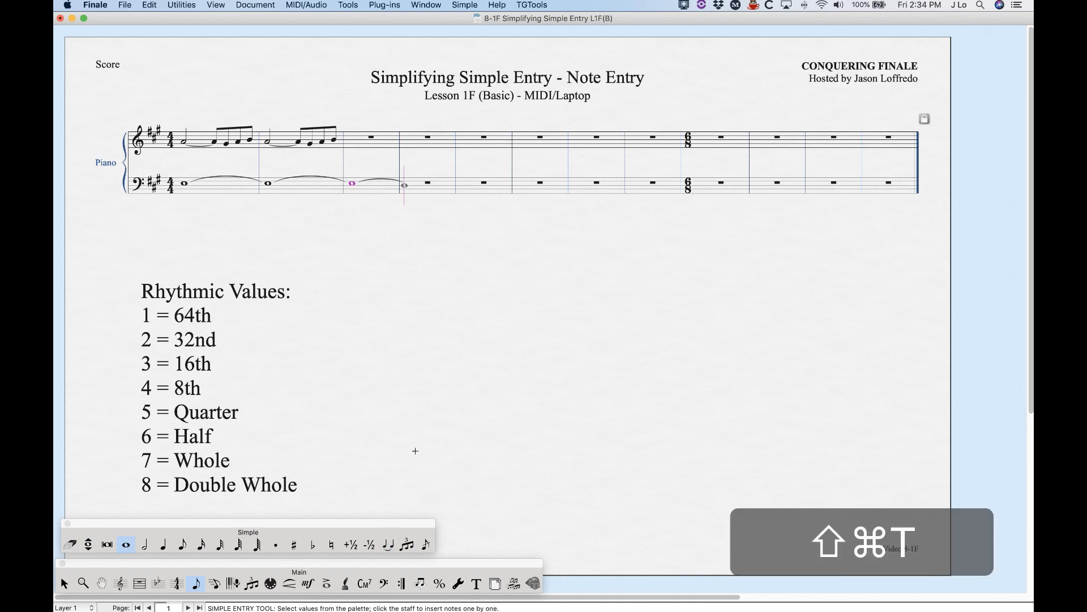
{"action": "key", "text": "Return"}
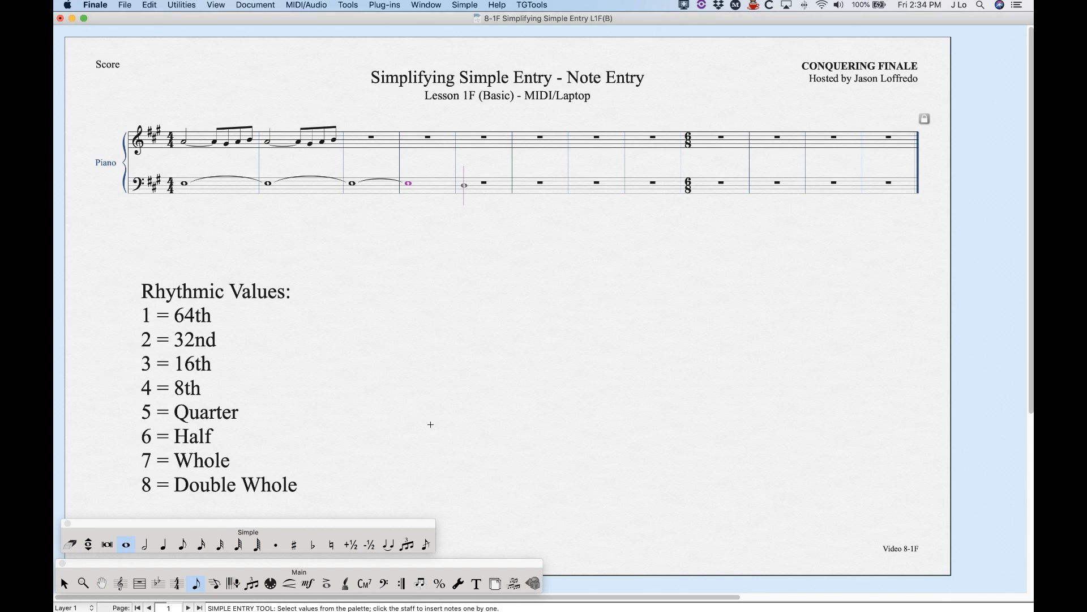
- Delete the four whole notes from bass-staff measures 1 to 4
{"action": "key", "text": "BackSpace"}
{"action": "key", "text": "BackSpace"}
{"action": "key", "text": "BackSpace"}
{"action": "key", "text": "BackSpace"}
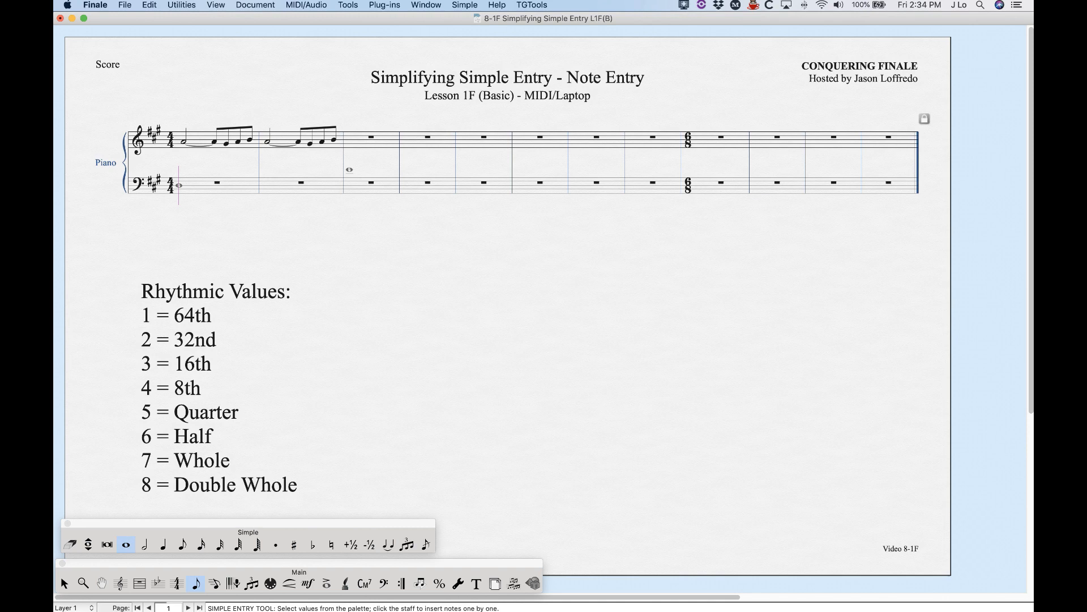
- Clear the notes from treble measures 1 and 2 and return to the Simple Entry tool
{"action": "key", "text": "alt"}
{"action": "left_click", "coordinate": [364, 144], "text": "alt"}
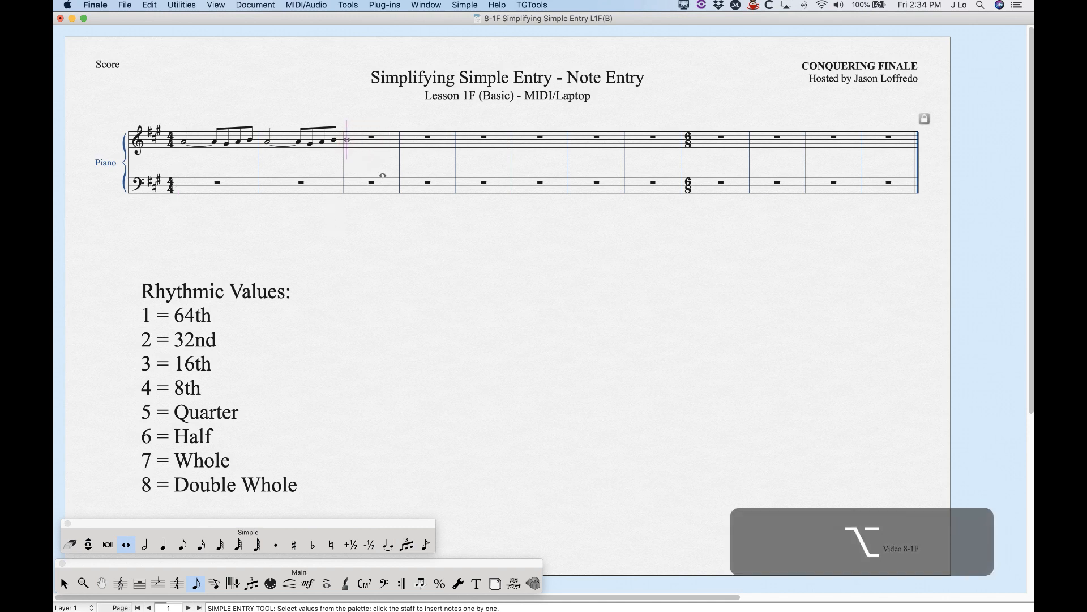
{"action": "key", "text": "BackSpace"}
{"action": "key", "text": "BackSpace"}
{"action": "key", "text": "BackSpace"}
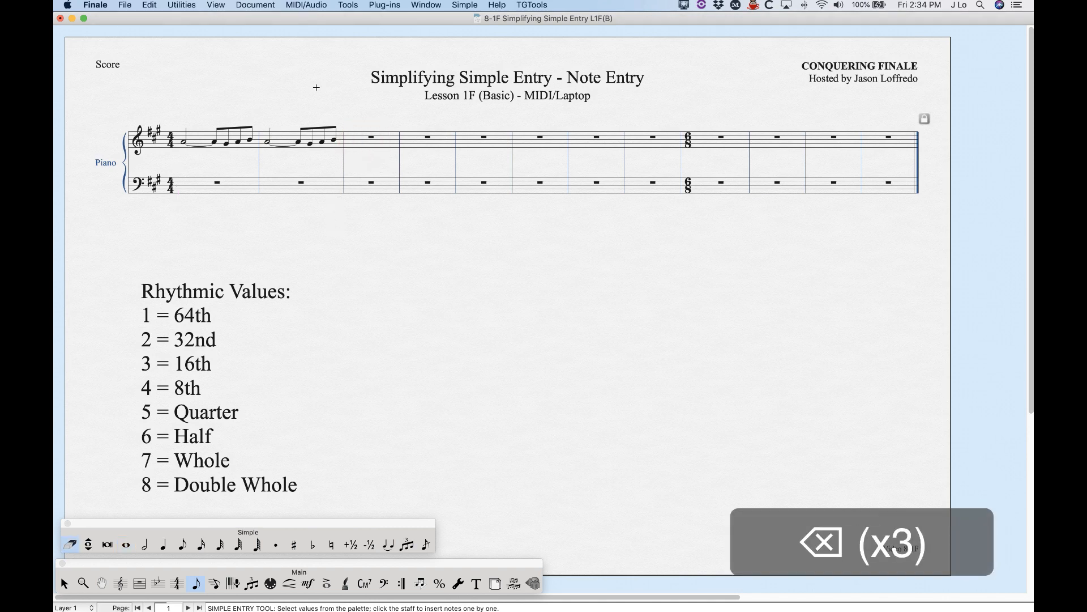
{"action": "key", "text": "Escape"}
{"action": "left_click", "coordinate": [290, 144]}
{"action": "left_click", "coordinate": [233, 147], "text": "shift"}
{"action": "key", "text": "BackSpace"}
{"action": "left_click", "coordinate": [196, 583]}
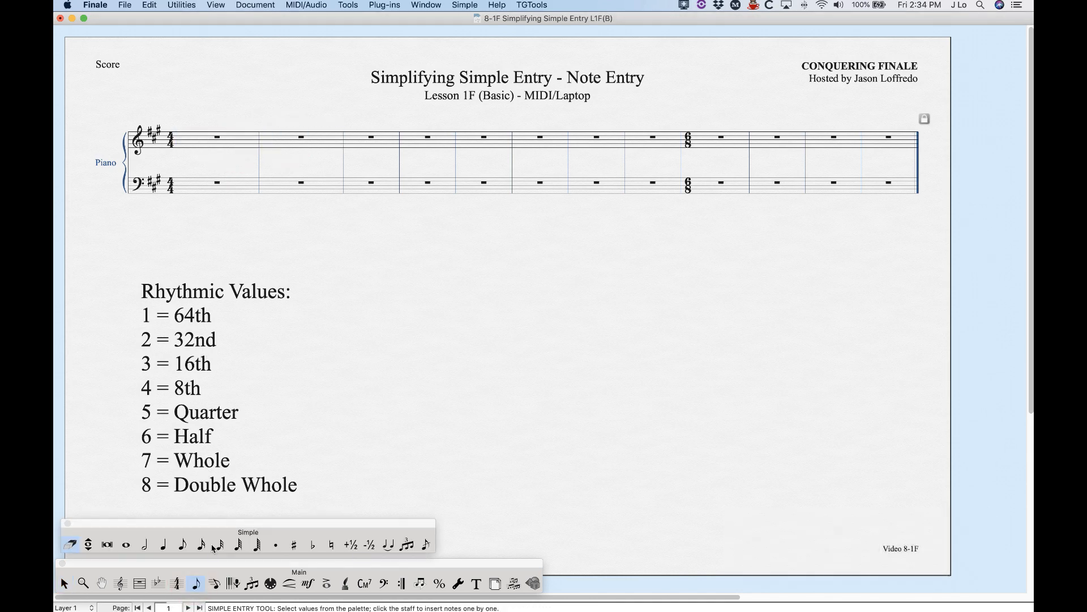
- Enter an eighth note at the start of treble measure 1, convert it to a grace note, and add a quarter note after it
{"action": "key", "text": "5"}
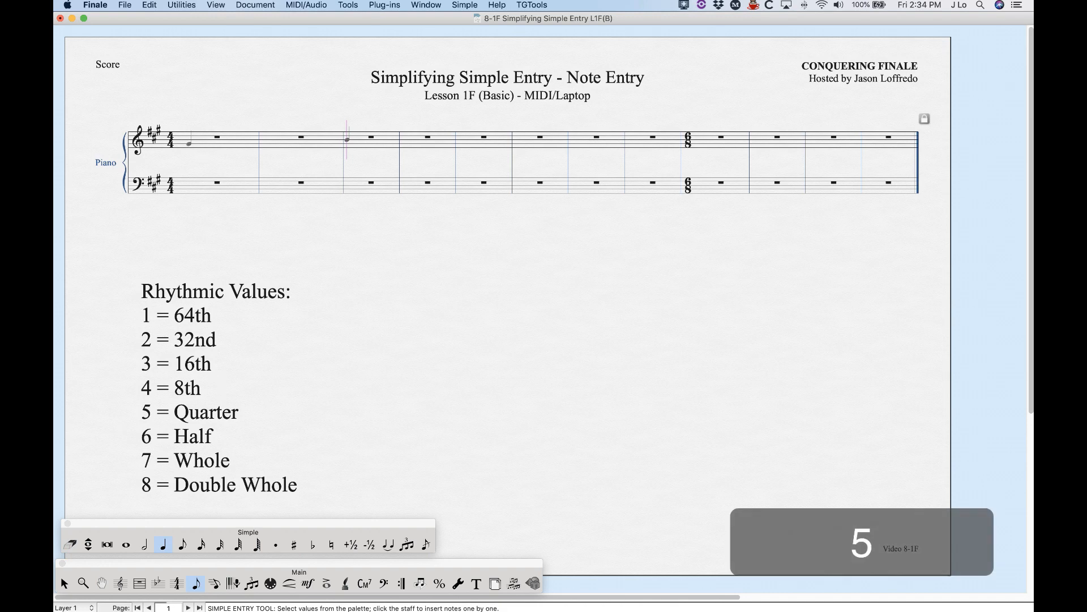
{"action": "left_click", "coordinate": [189, 141], "text": "alt"}
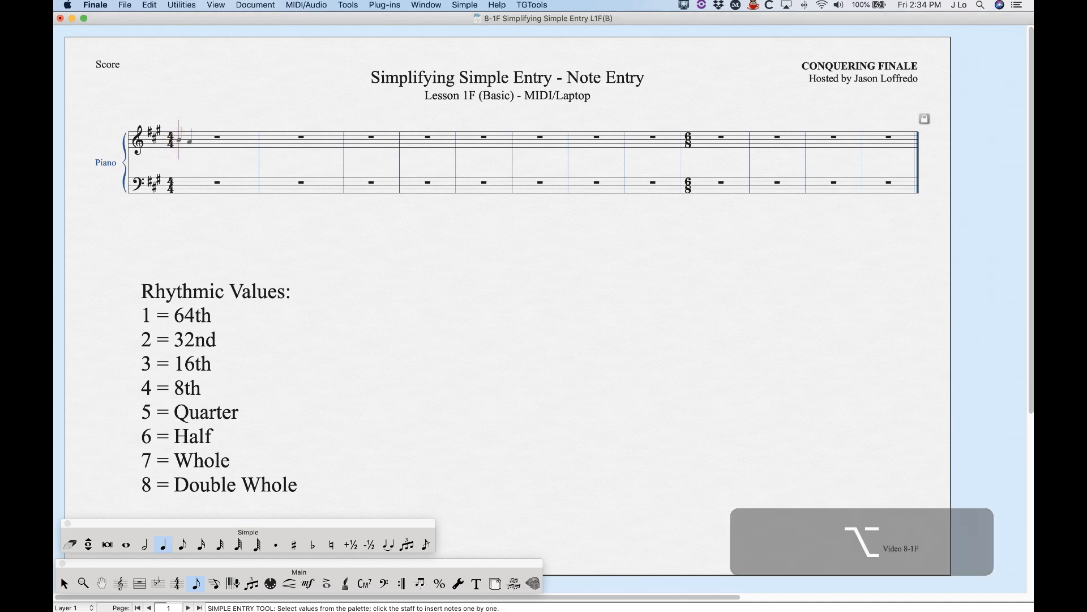
{"action": "key", "text": "4"}
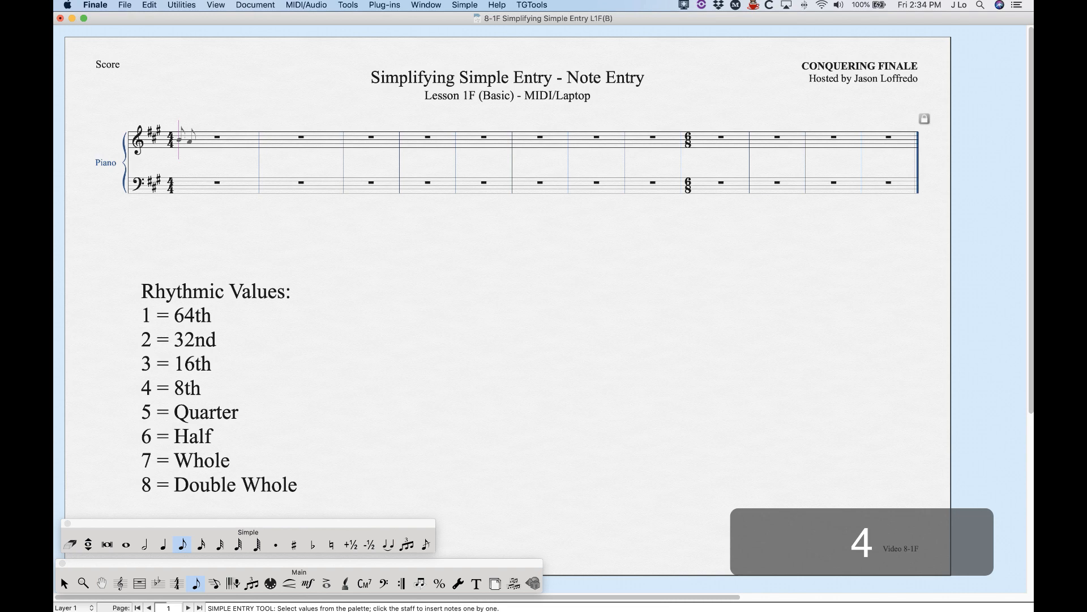
{"action": "left_click", "coordinate": [189, 140]}
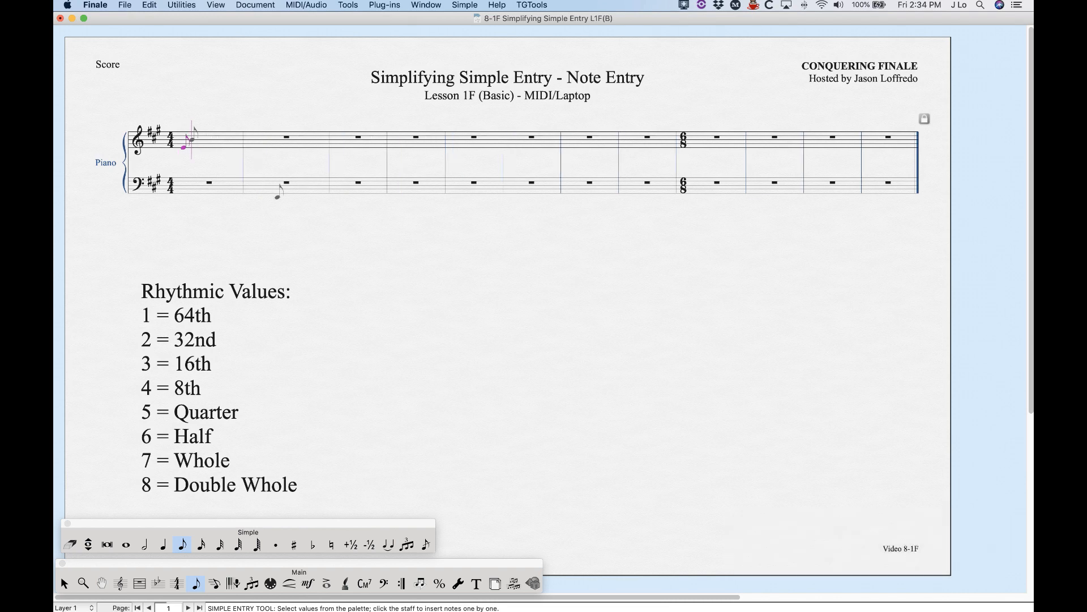
{"action": "key", "text": "alt+g"}
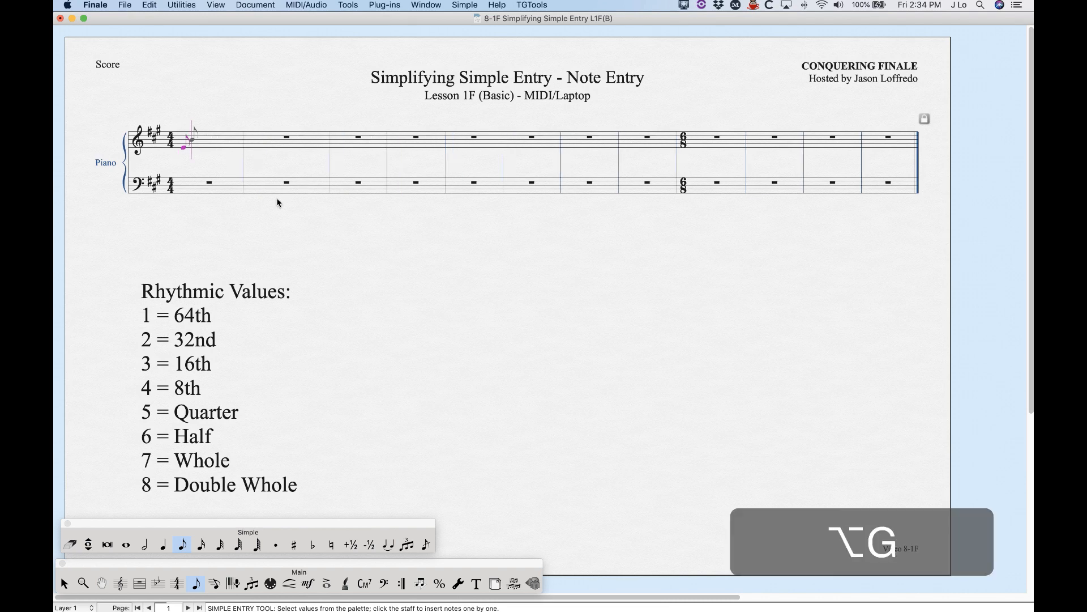
{"action": "key", "text": "5"}
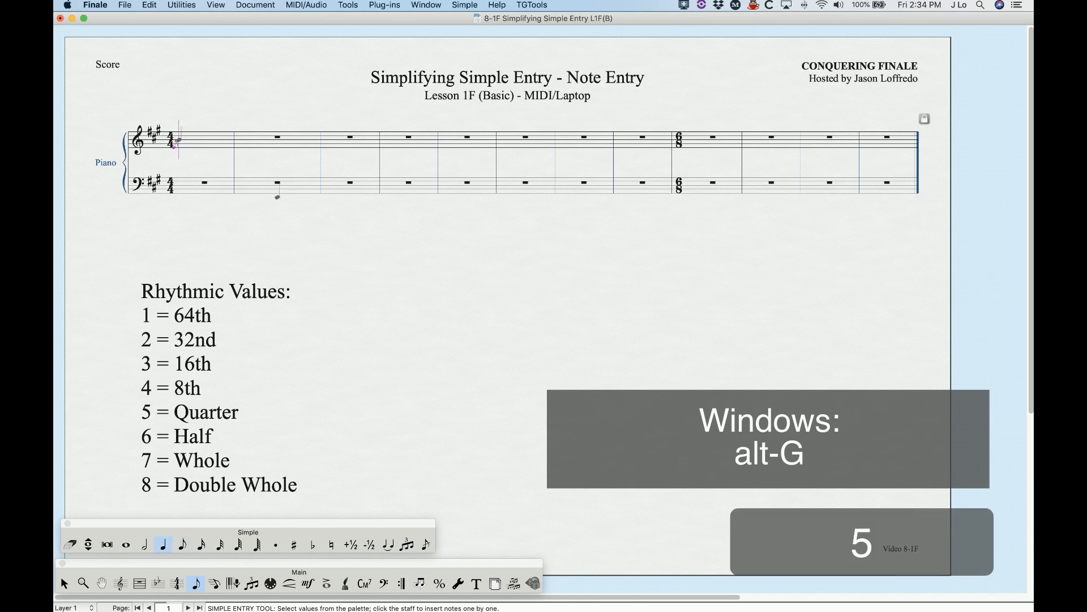
{"action": "left_click", "coordinate": [184, 144]}
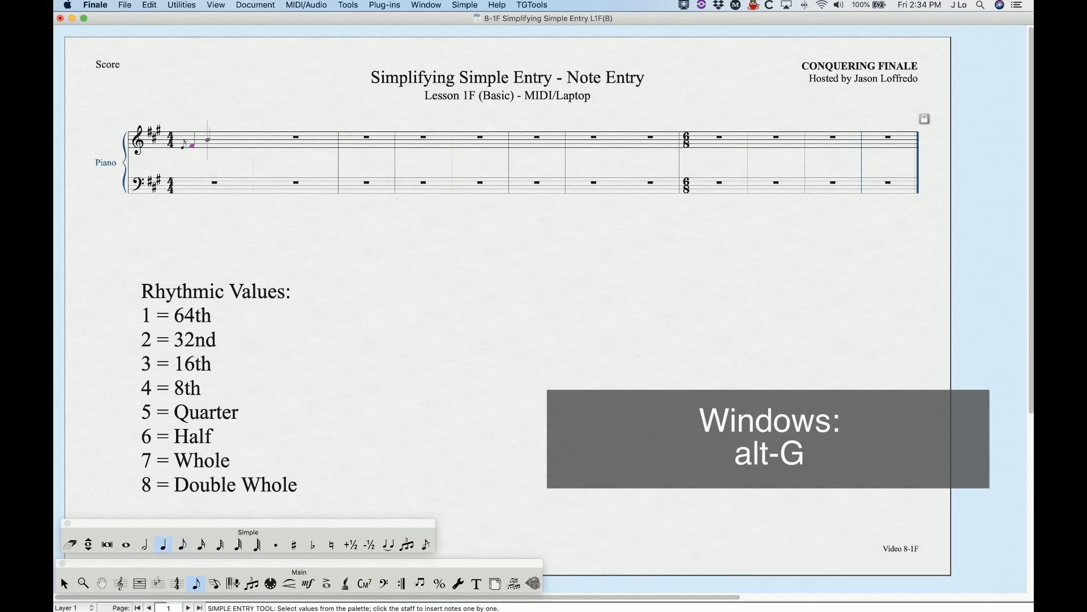
- Add another eighth note in treble measure 1, convert it to a grace note, and follow it with a quarter-note A
{"action": "key", "text": "4"}
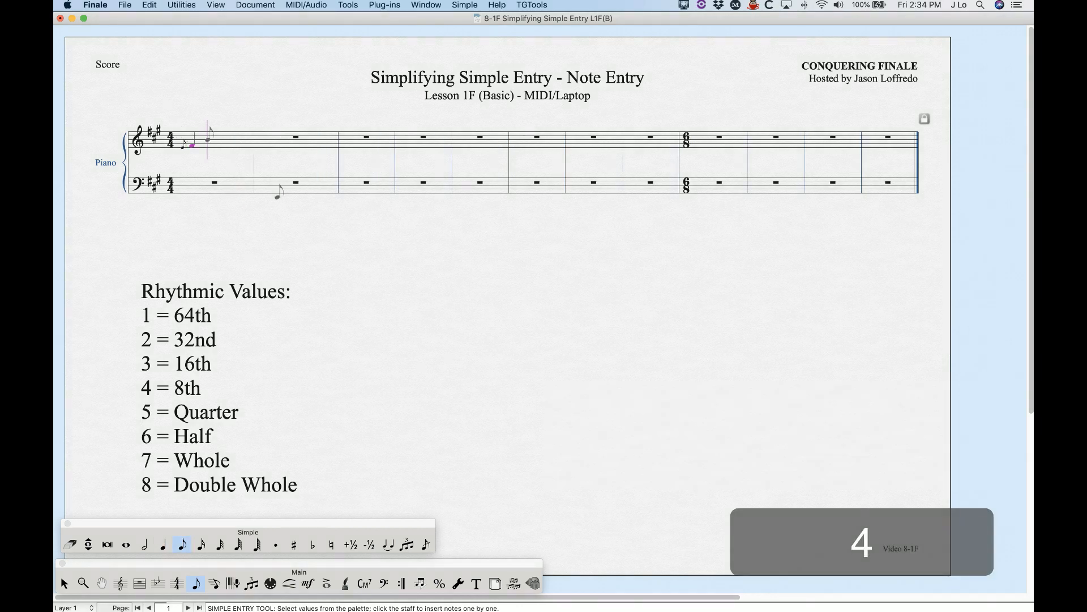
{"action": "key", "text": "alt+g"}
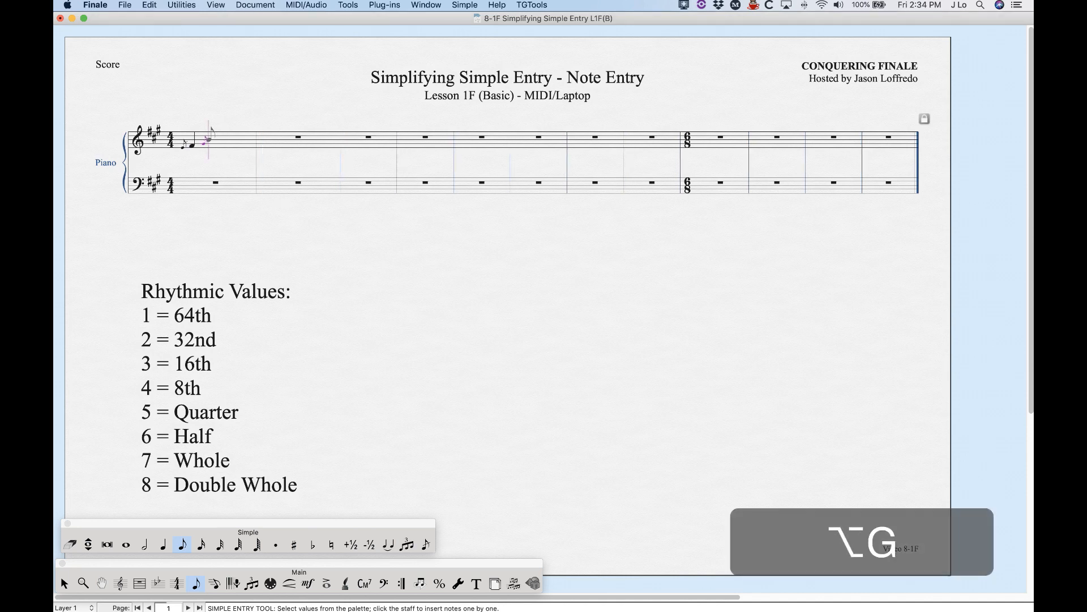
{"action": "key", "text": "5"}
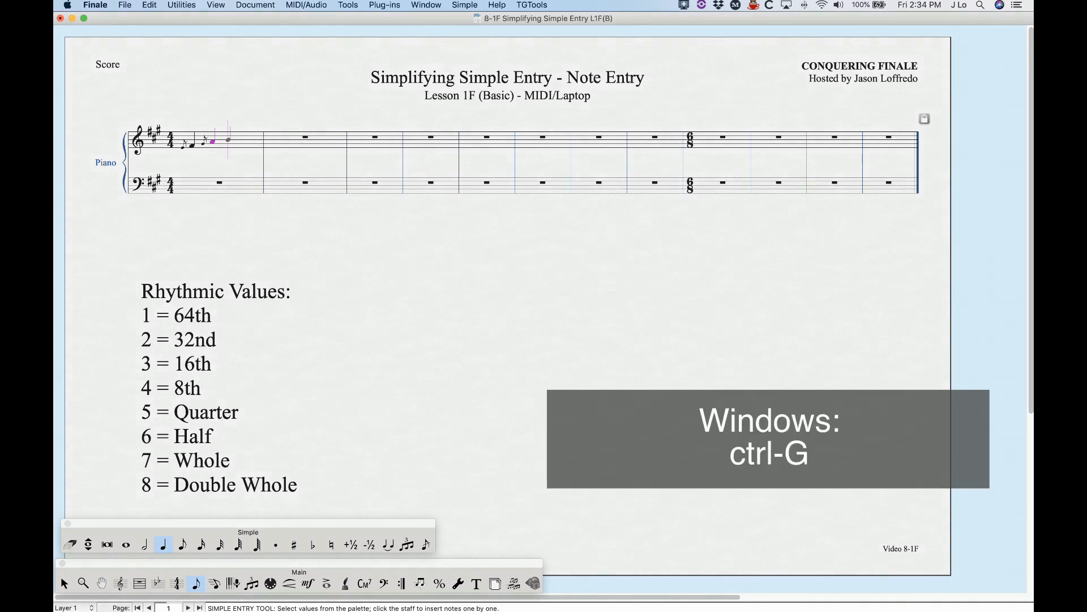
- Enter an ascending run of eighth grace notes with the grace note tool kept active, then switch it off and add two quarter notes
{"action": "key", "text": "super+g"}
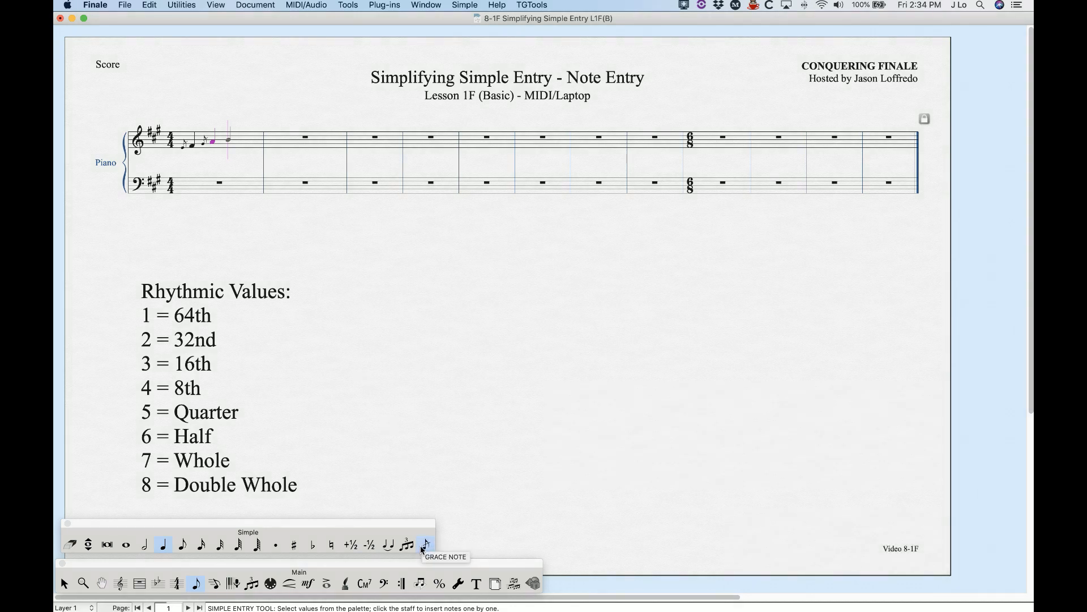
{"action": "key", "text": "4"}
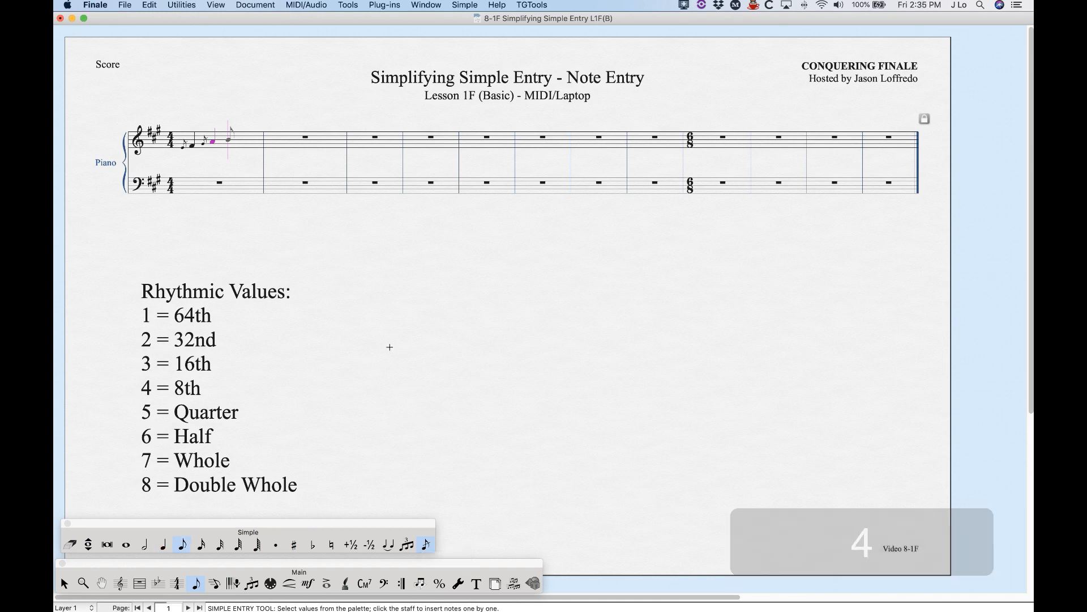
{"action": "key", "text": "f"}
{"action": "key", "text": "g"}
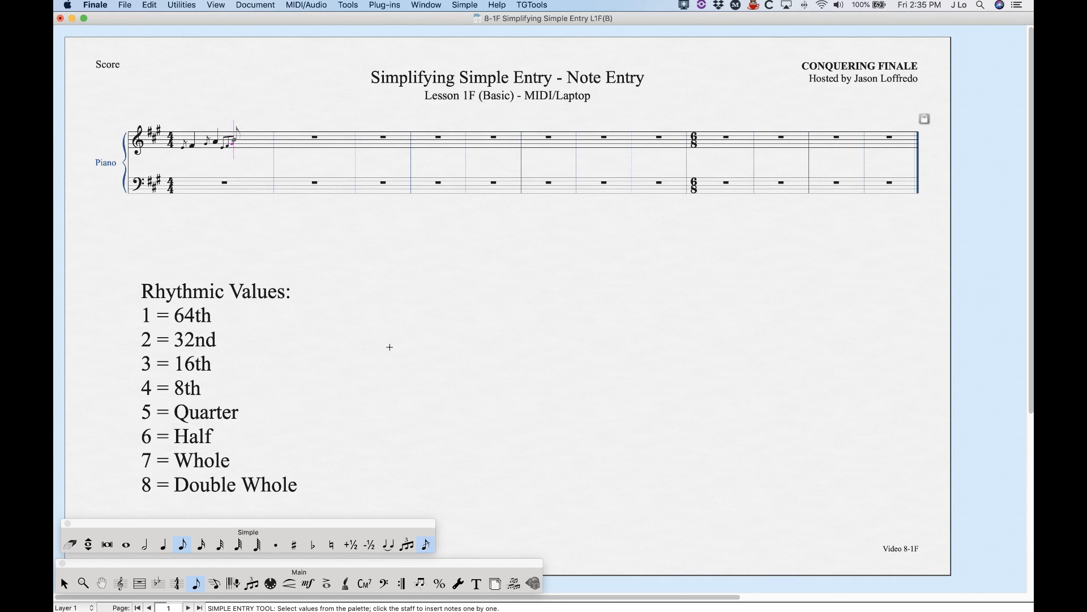
{"action": "key", "text": "a"}
{"action": "key", "text": "b"}
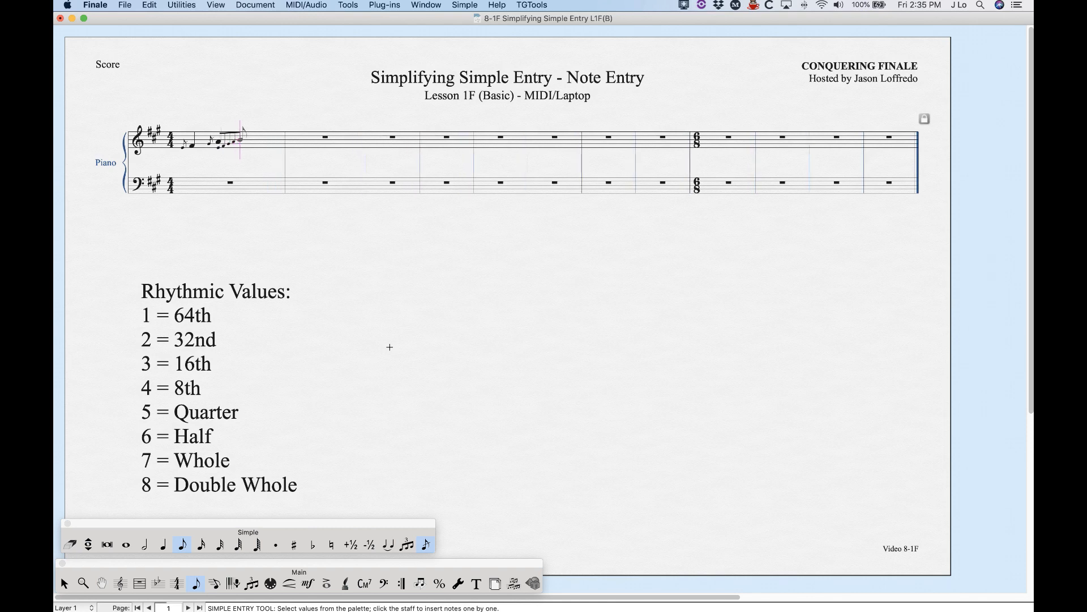
{"action": "key", "text": "c"}
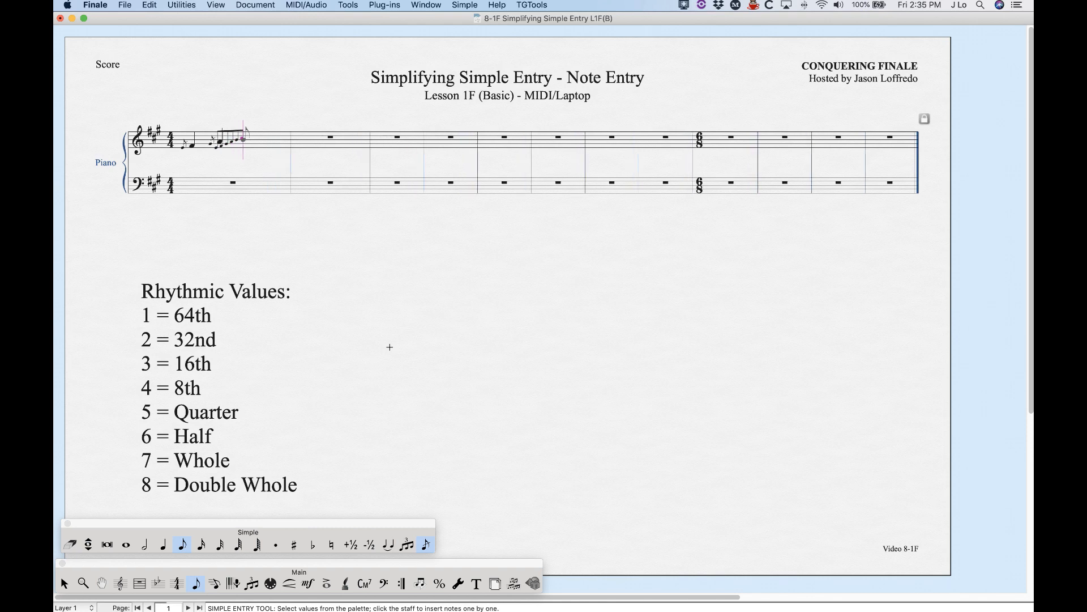
{"action": "key", "text": "super+g"}
{"action": "key", "text": "5"}
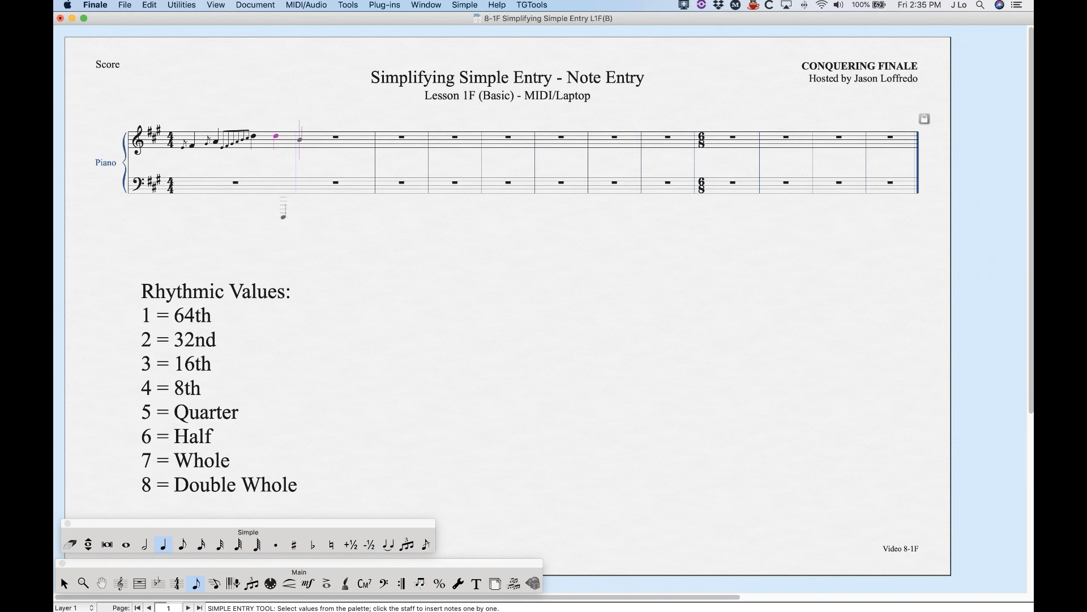
- Delete all the grace notes and quarter notes from treble measure 1
{"action": "key", "text": "BackSpace"}
{"action": "key", "text": "BackSpace"}
{"action": "key", "text": "BackSpace"}
{"action": "key", "text": "BackSpace"}
{"action": "key", "text": "BackSpace"}
{"action": "key", "text": "BackSpace"}
{"action": "key", "text": "BackSpace"}
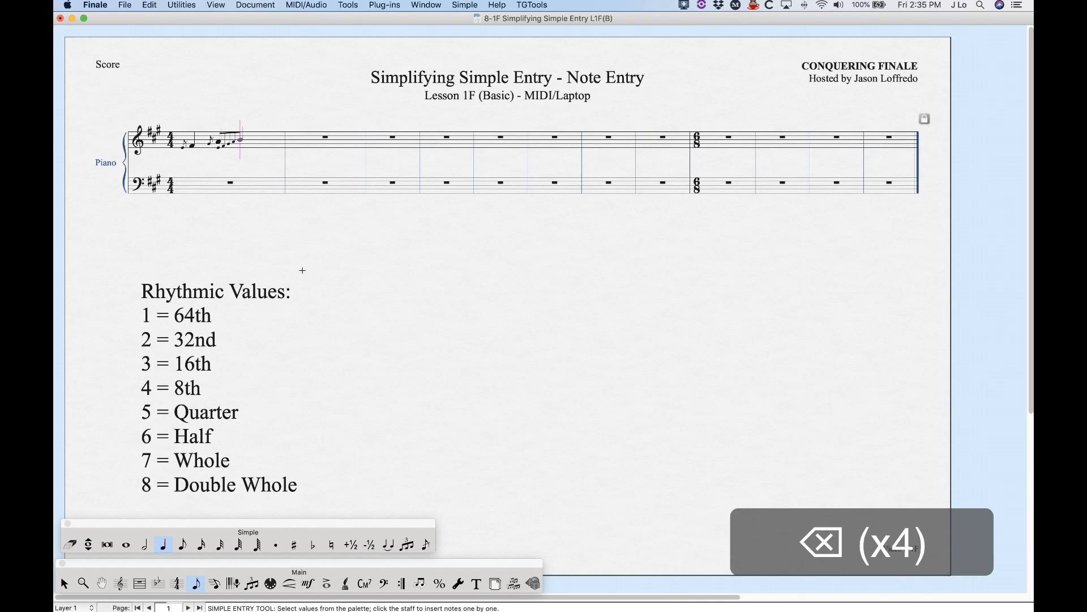
{"action": "key", "text": "BackSpace"}
{"action": "key", "text": "BackSpace"}
{"action": "key", "text": "BackSpace"}
{"action": "key", "text": "BackSpace"}
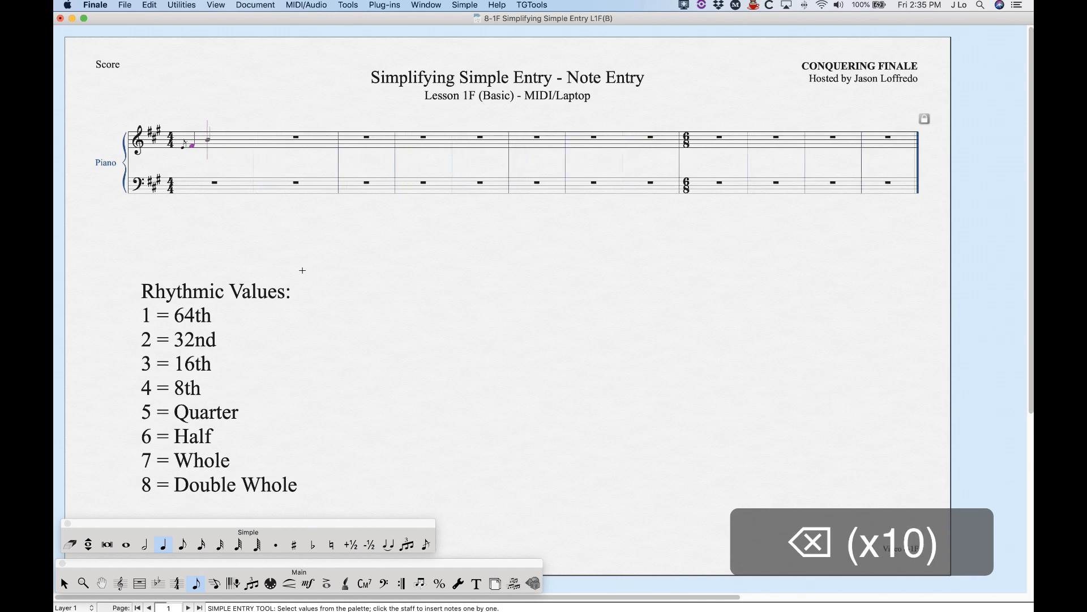
{"action": "key", "text": "BackSpace"}
- Enter an eighth-note A in treble measure 1, turn it into a triplet, and complete the triplet with B and A
{"action": "key", "text": "4"}
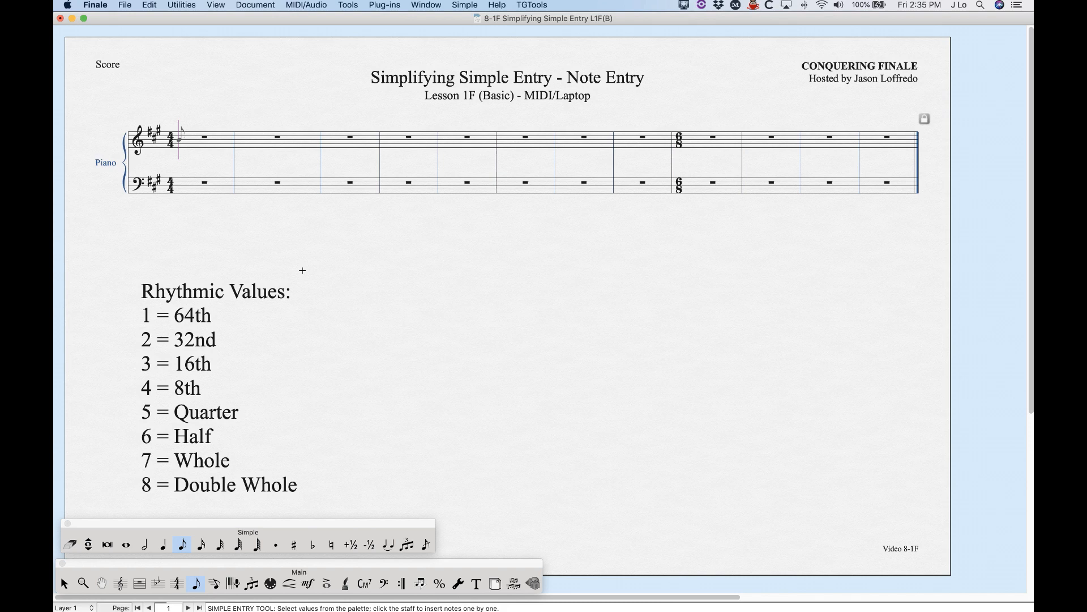
{"action": "key", "text": "a"}
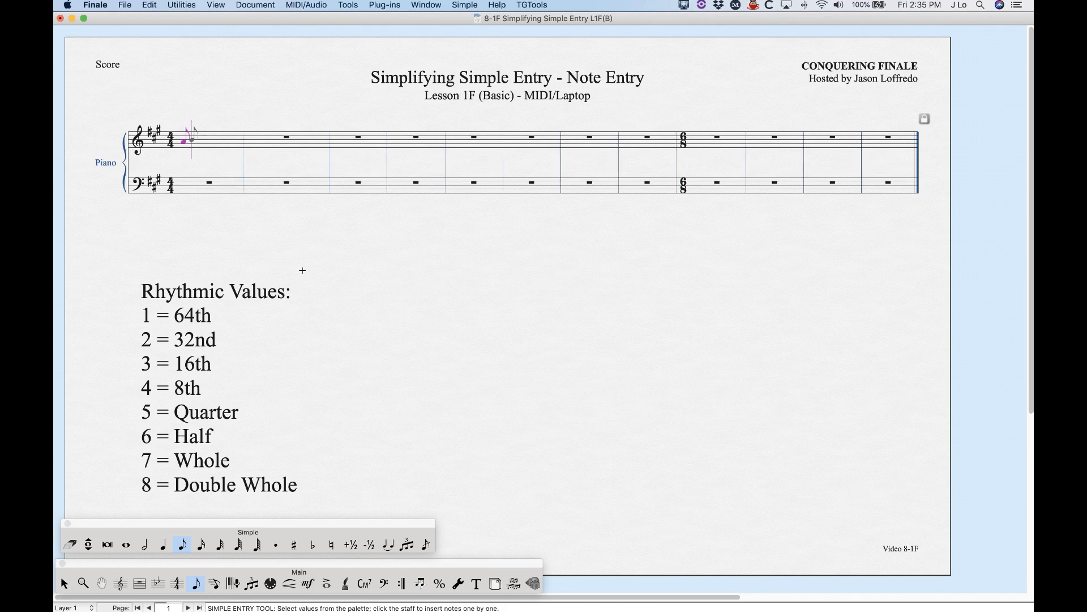
{"action": "key", "text": "9"}
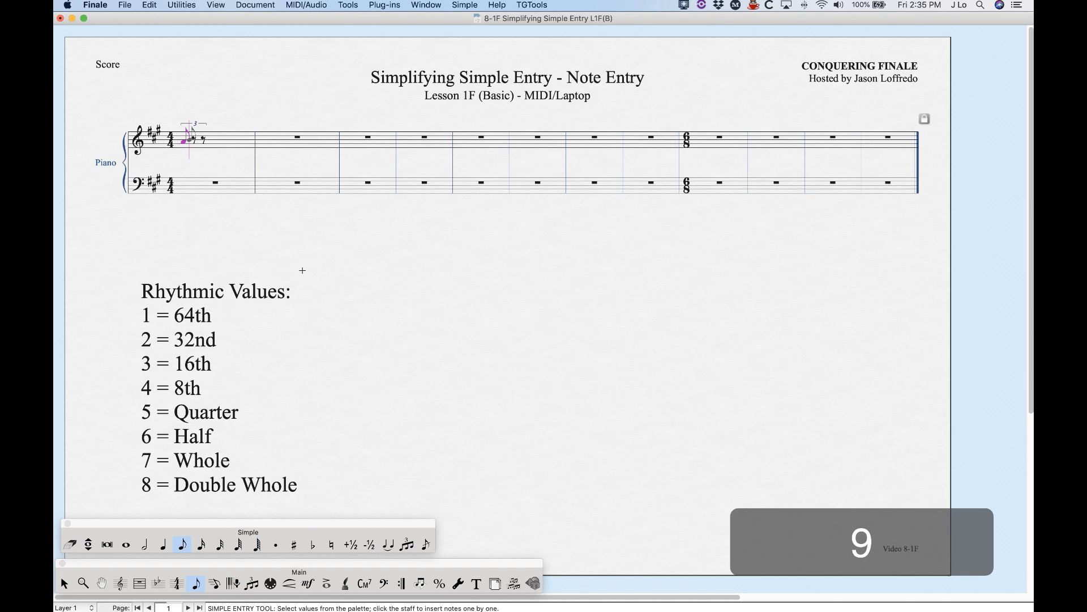
{"action": "key", "text": "b"}
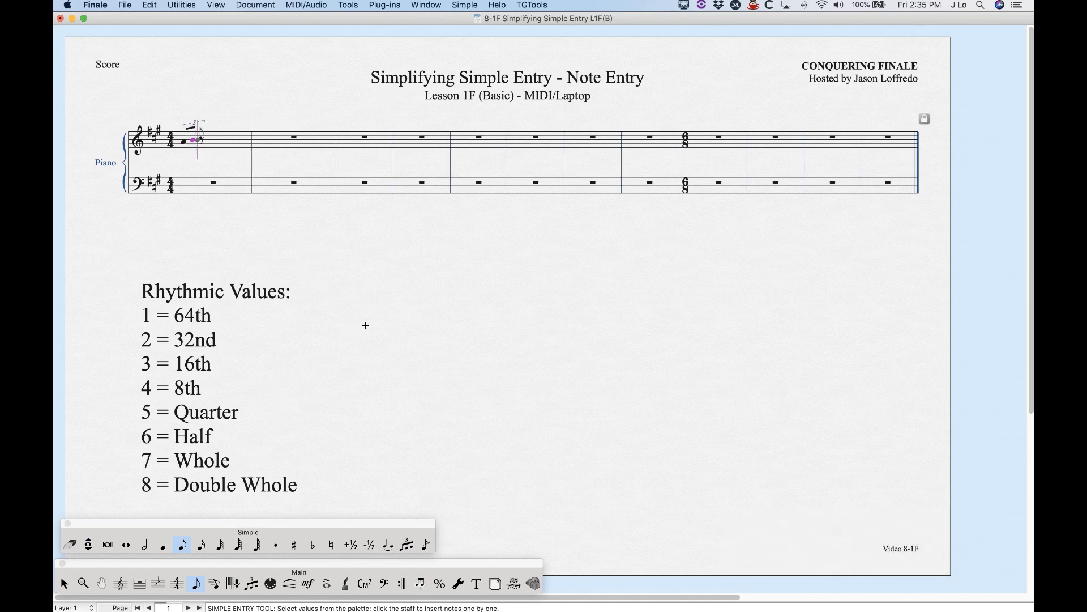
{"action": "key", "text": "g"}
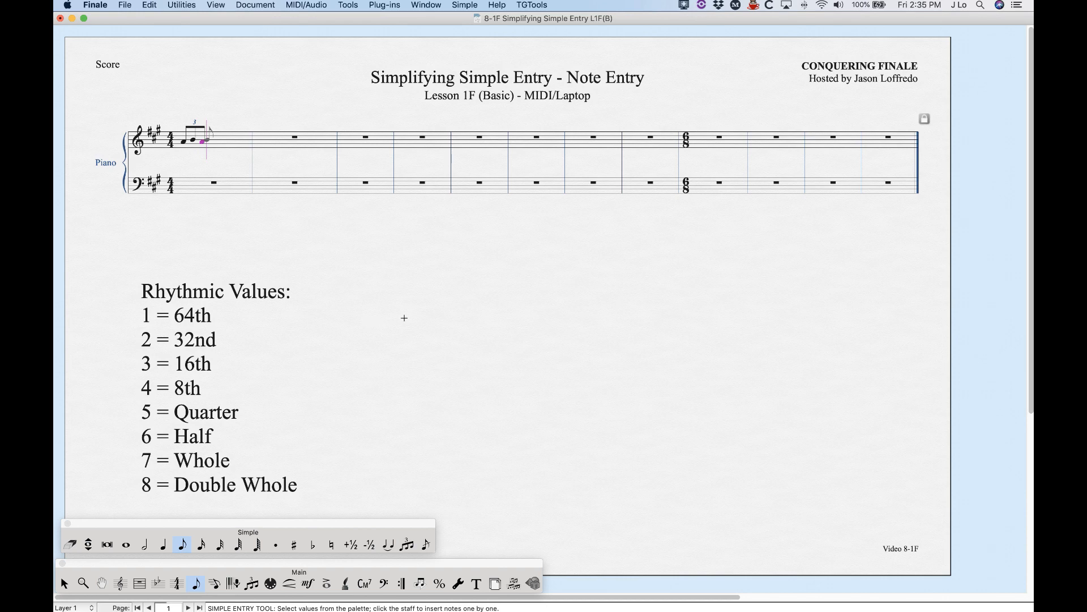
- Add a second eighth-note triplet G, A, B in treble measure 1 and choose the quarter-note duration
{"action": "key", "text": "4"}
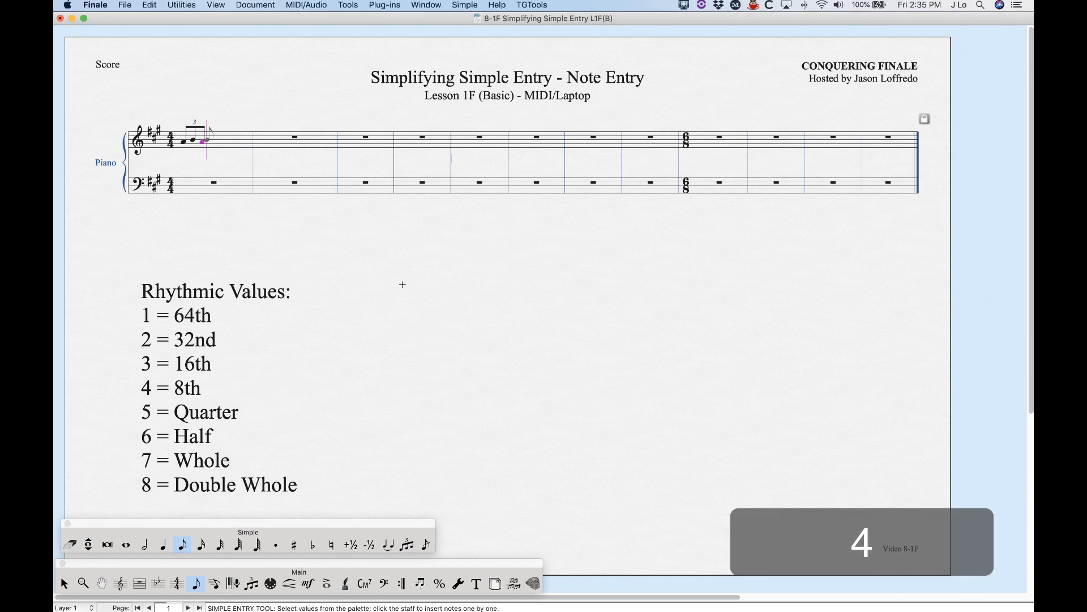
{"action": "key", "text": "g"}
{"action": "key", "text": "9"}
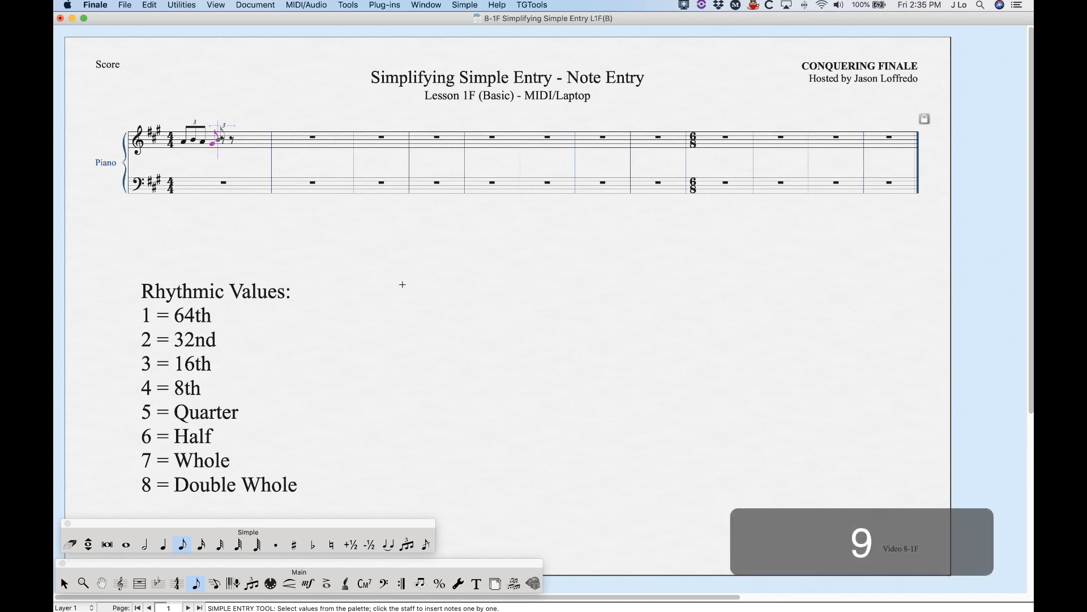
{"action": "key", "text": "a"}
{"action": "key", "text": "b"}
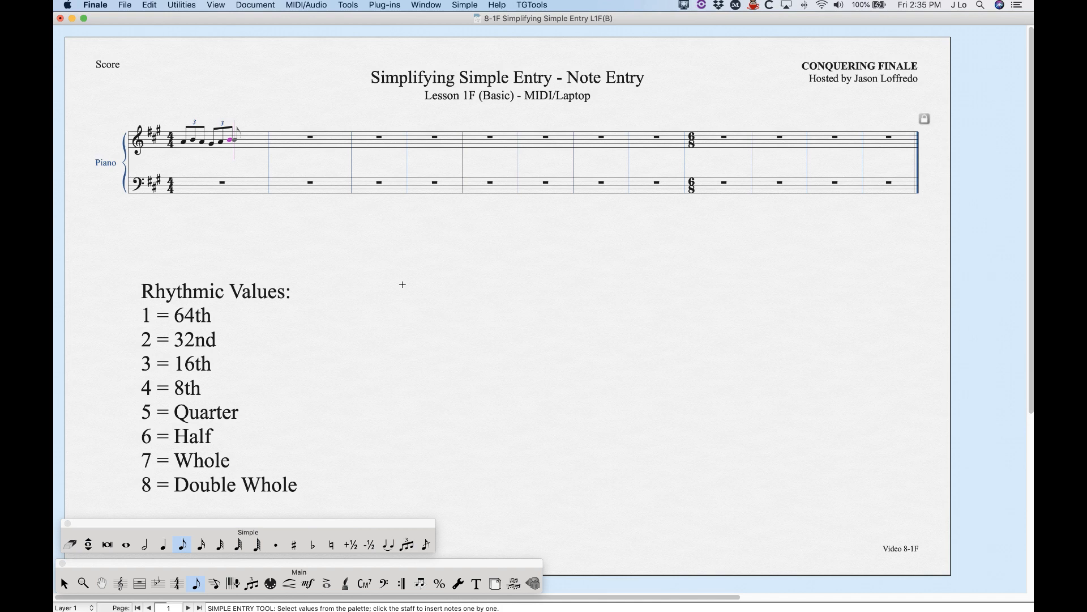
{"action": "key", "text": "5"}
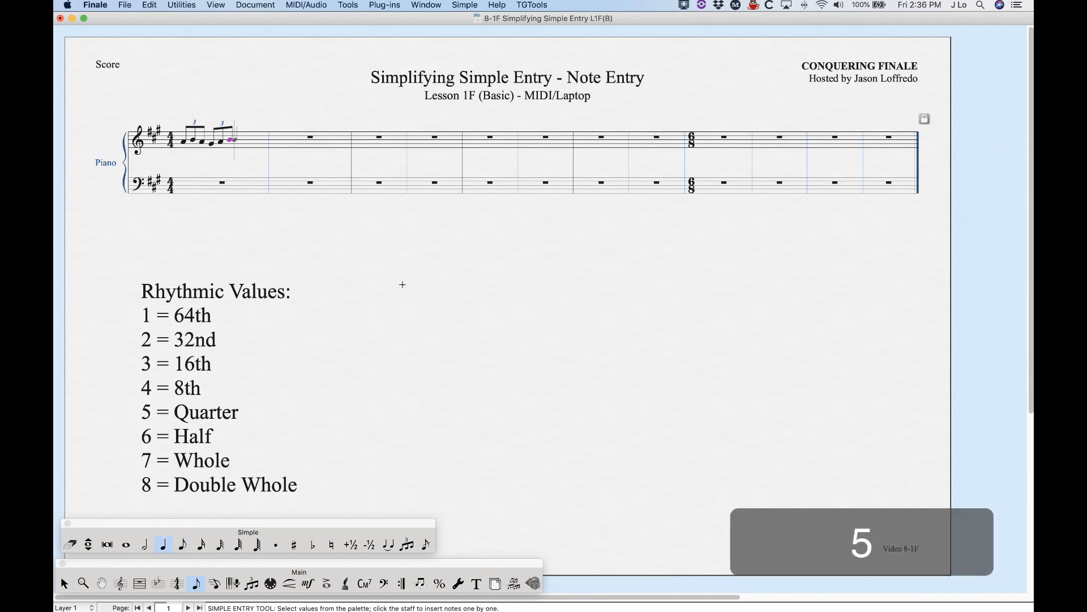
- Enter a quarter-note C in treble measure 1, turn it into a triplet, and complete the triplet with B and A
{"action": "key", "text": "c"}
{"action": "key", "text": "9"}
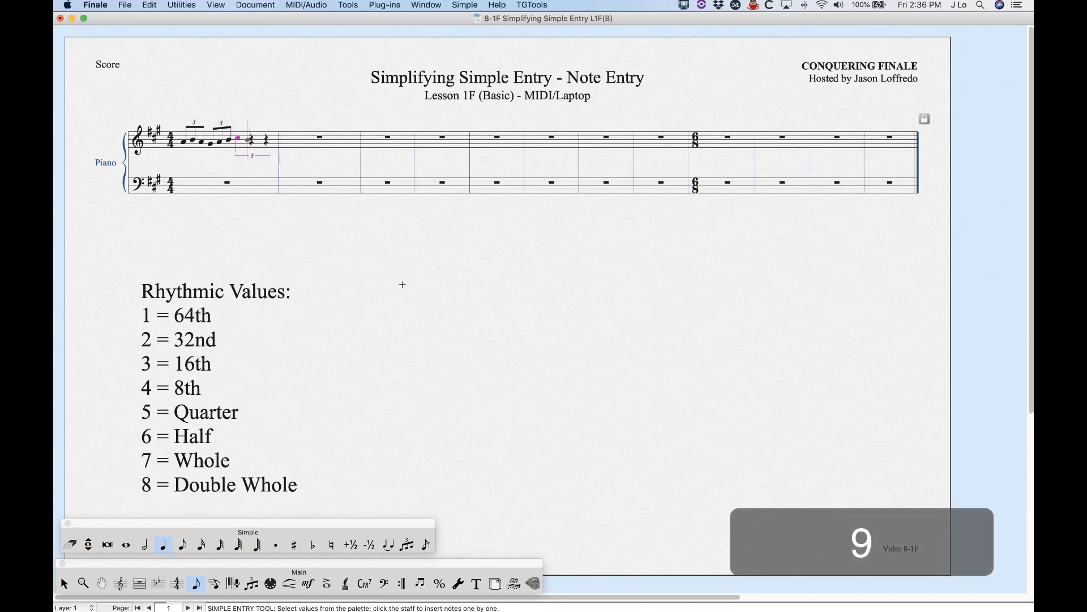
{"action": "key", "text": "b"}
{"action": "key", "text": "a"}
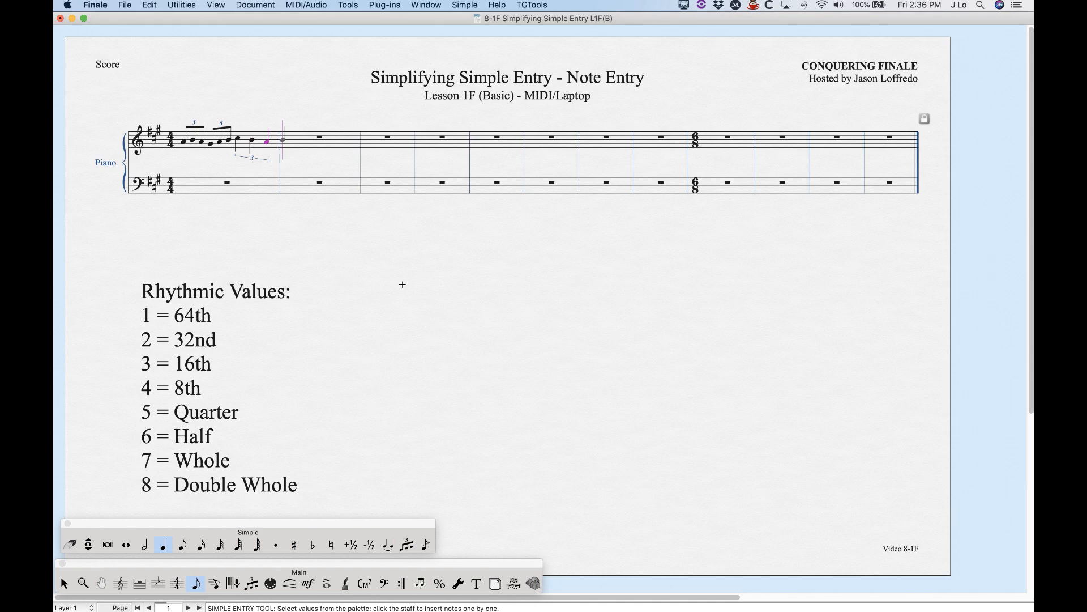
- Keep the tuplet tool active and enter continuous eighth-note triplets, rising from G then descending, through treble measure 2 and the first beat of measure 3
{"action": "key", "text": "4"}
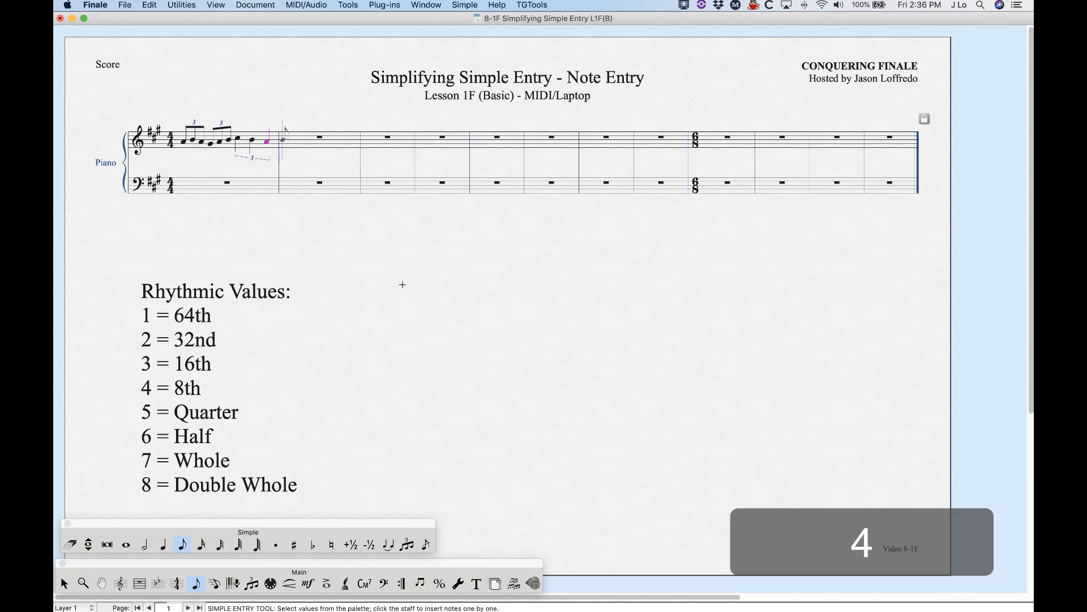
{"action": "key", "text": "super+9"}
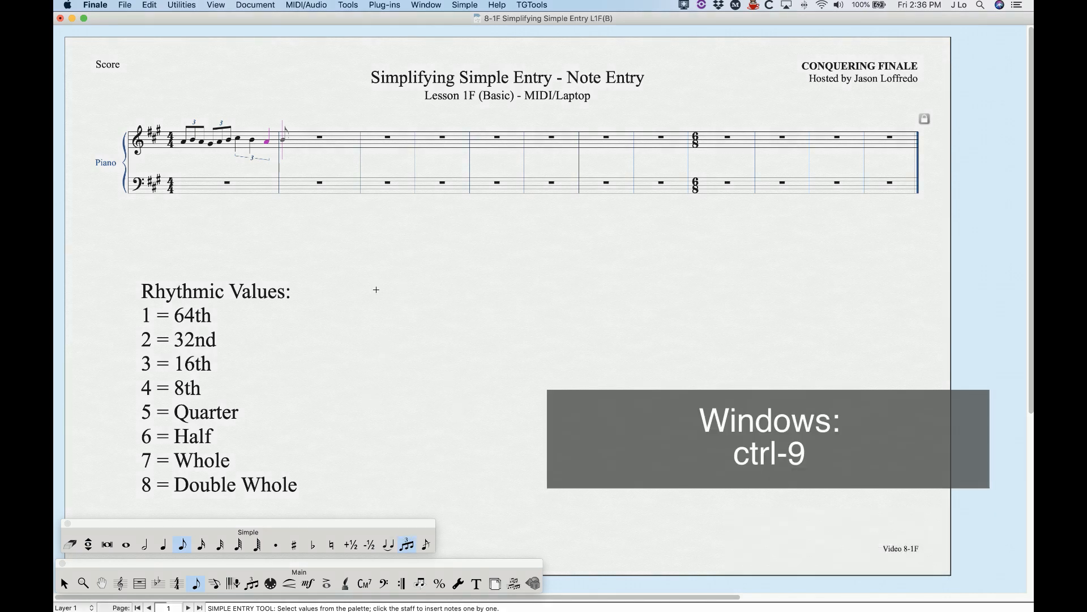
{"action": "key", "text": "g"}
{"action": "key", "text": "a"}
{"action": "key", "text": "b"}
{"action": "key", "text": "c"}
{"action": "key", "text": "d"}
{"action": "key", "text": "e"}
{"action": "key", "text": "f"}
{"action": "key", "text": "g"}
{"action": "key", "text": "e"}
{"action": "key", "text": "d"}
{"action": "key", "text": "c"}
{"action": "key", "text": "b"}
{"action": "key", "text": "a"}
{"action": "key", "text": "g"}
{"action": "key", "text": "f"}
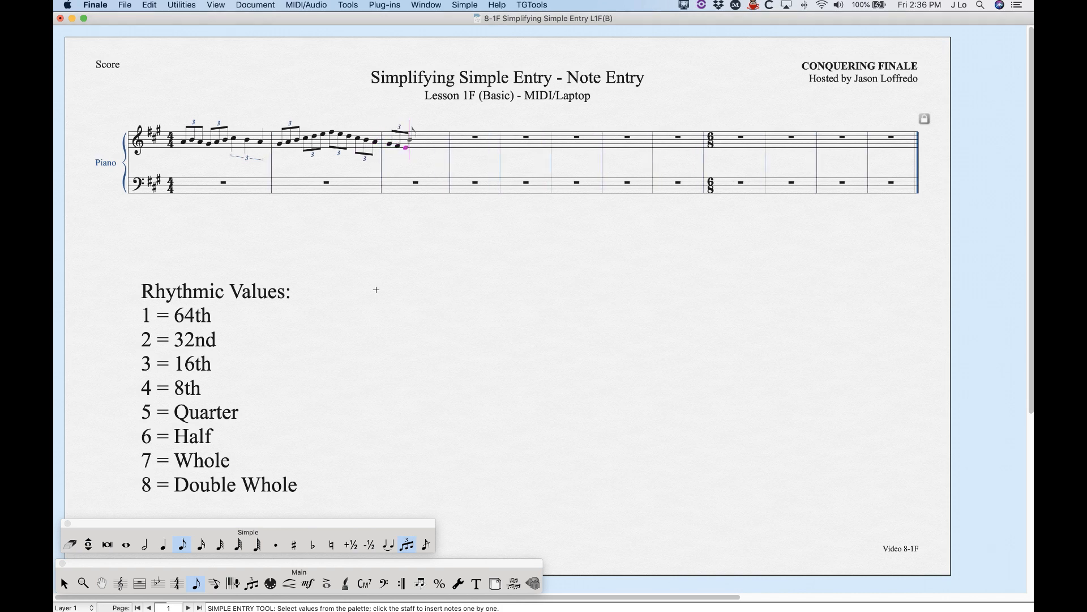
- Switch off the tuplet tool, enter a sixteenth-note E in treble measure 3, and define it as a tuplet of 5 in the space of 4
{"action": "key", "text": "super+9"}
{"action": "key", "text": "3"}
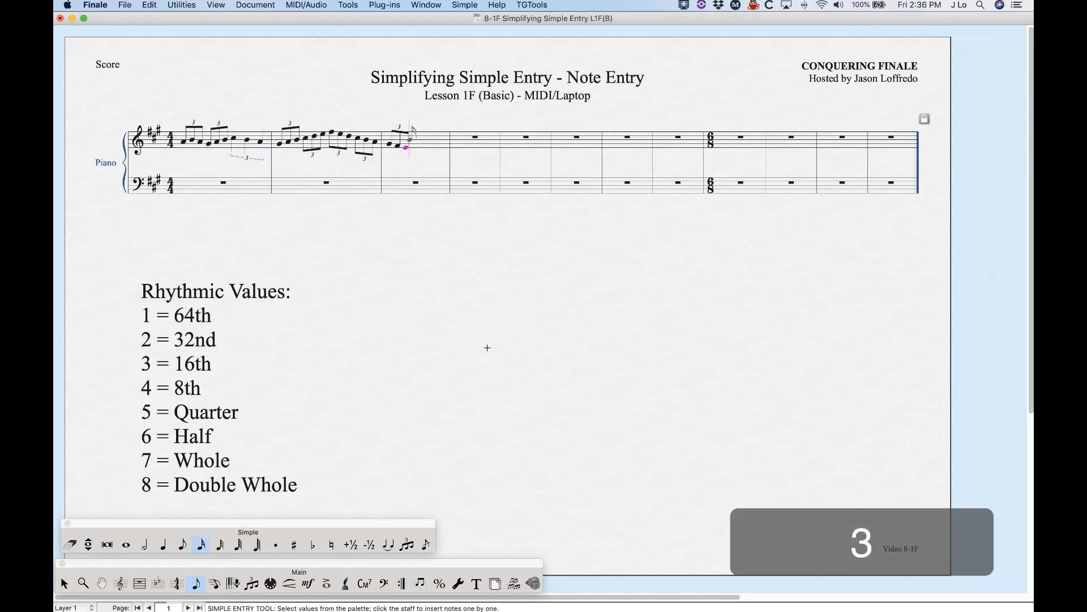
{"action": "key", "text": "e"}
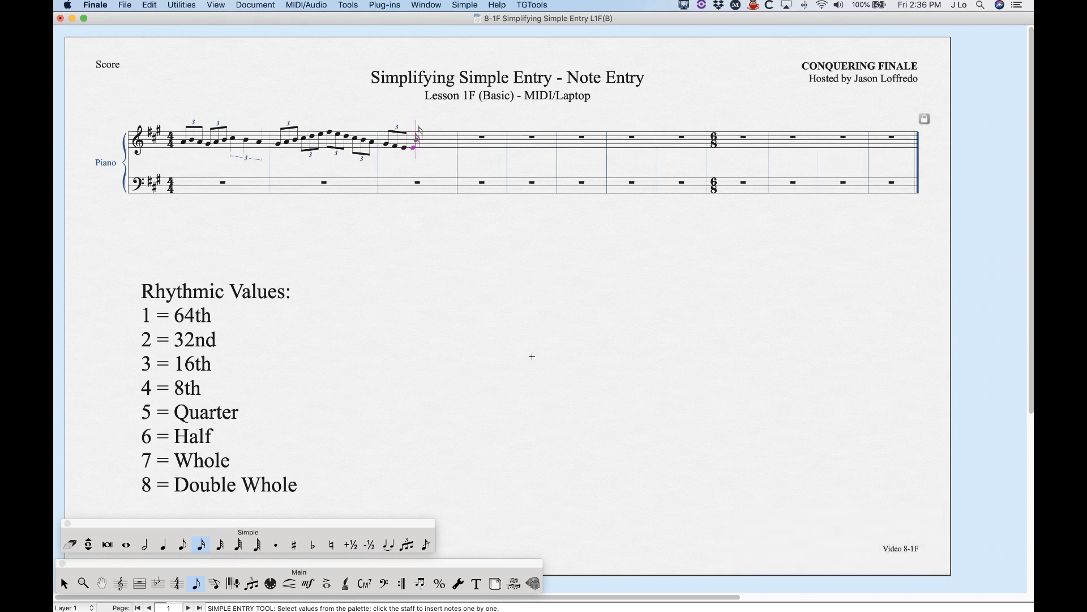
{"action": "key", "text": "alt+9"}
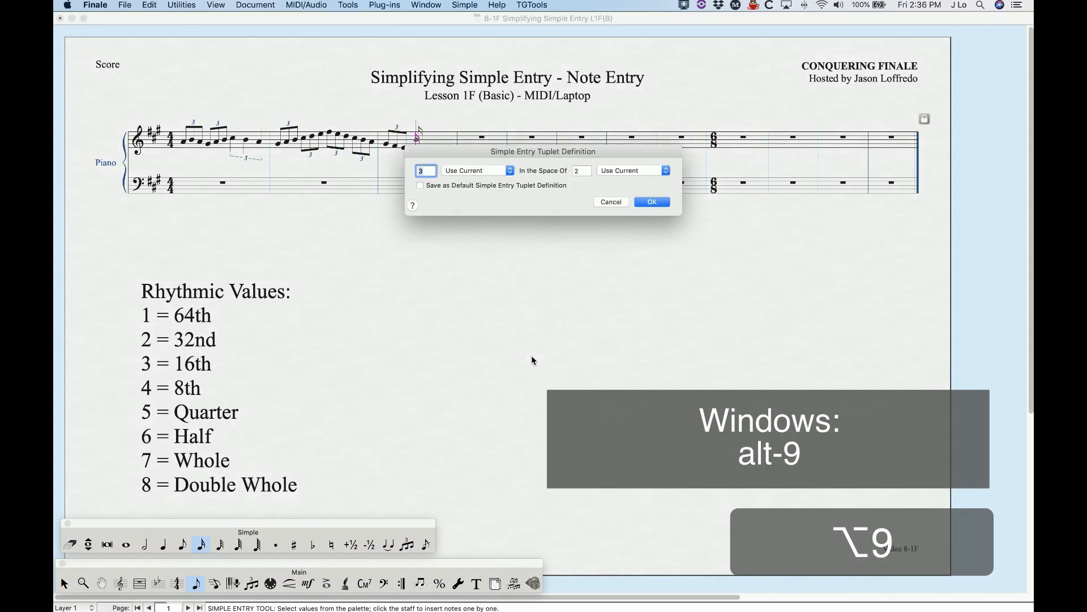
{"action": "left_click_drag", "start_coordinate": [488, 152], "coordinate": [481, 204]}
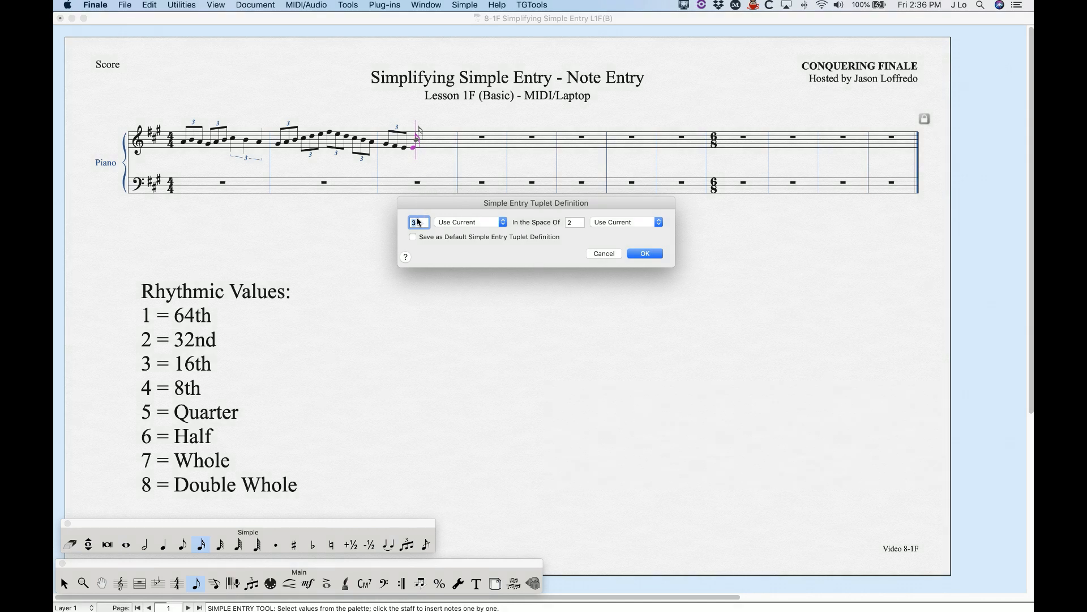
{"action": "type", "text": "5"}
{"action": "double_click", "coordinate": [578, 224]}
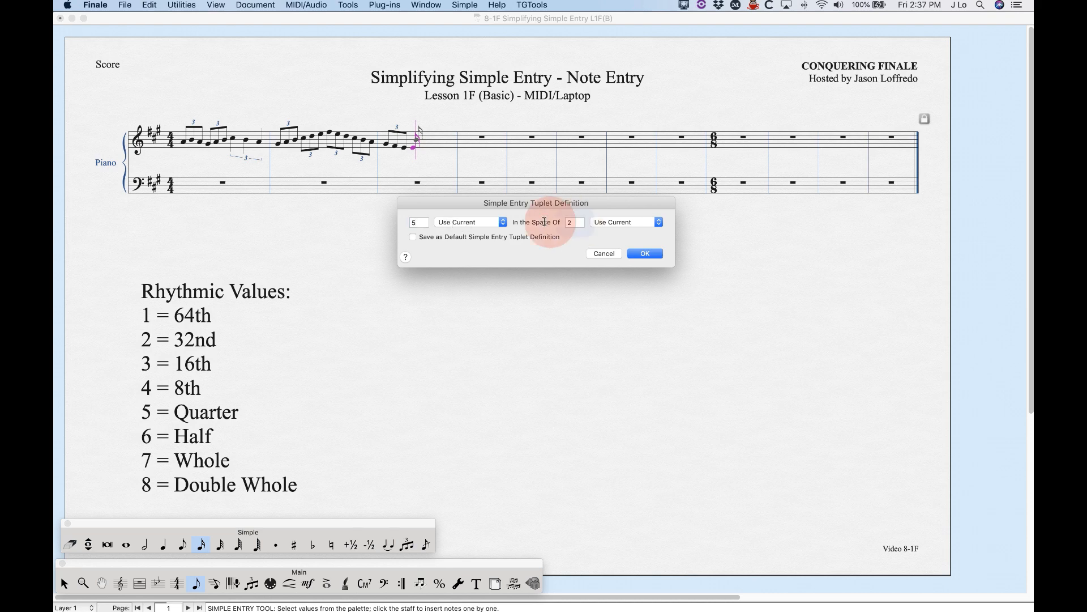
{"action": "type", "text": "4"}
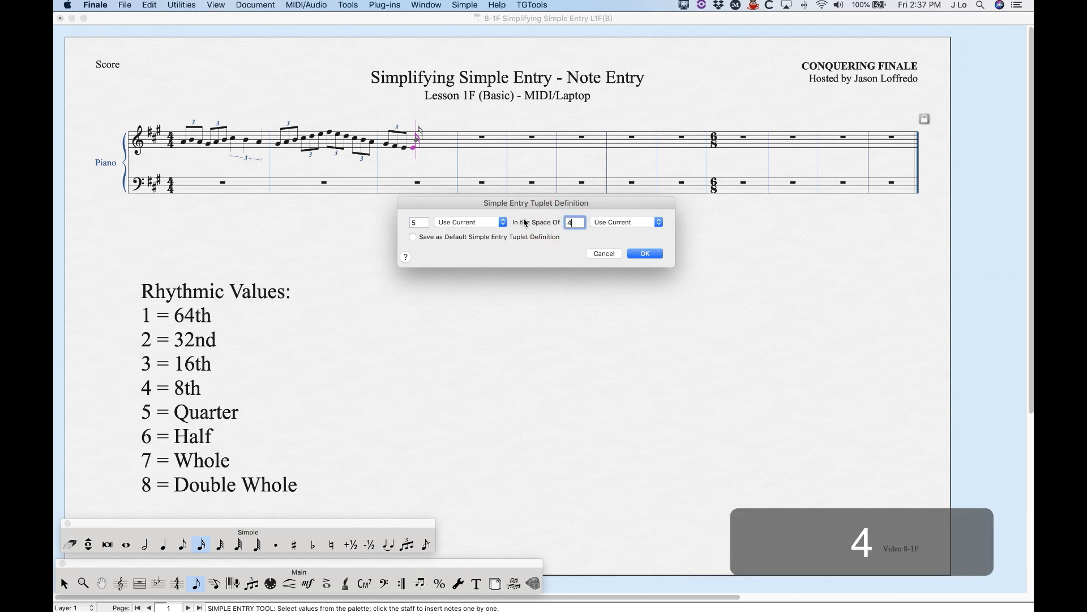
{"action": "left_click", "coordinate": [646, 253]}
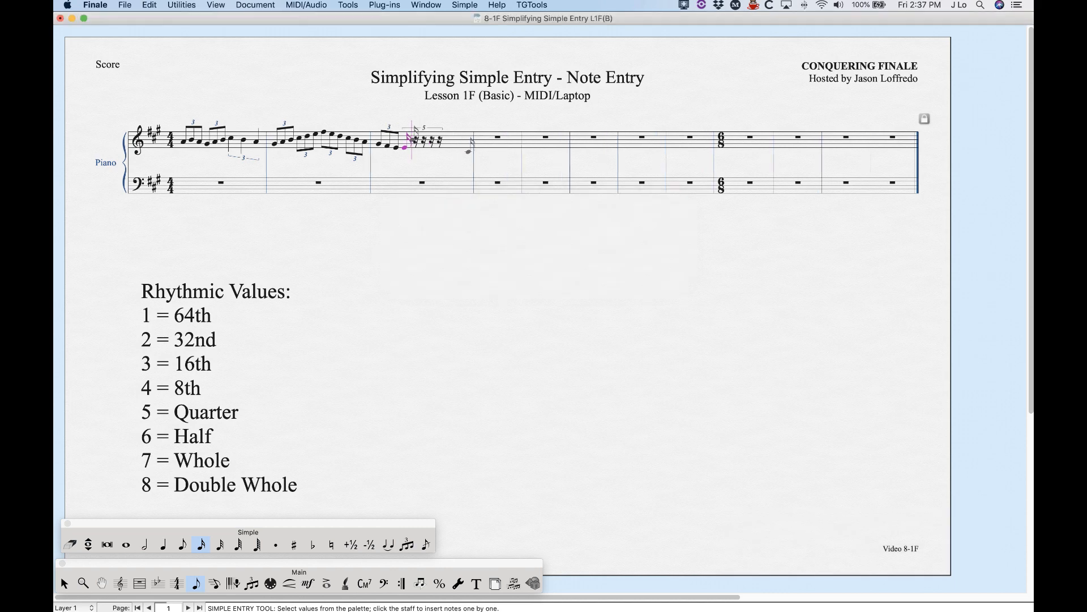
- Complete the sixteenth-note quintuplet in treble measure 3 with F, G, A and B
{"action": "key", "text": "f"}
{"action": "key", "text": "g"}
{"action": "key", "text": "a"}
{"action": "key", "text": "b"}
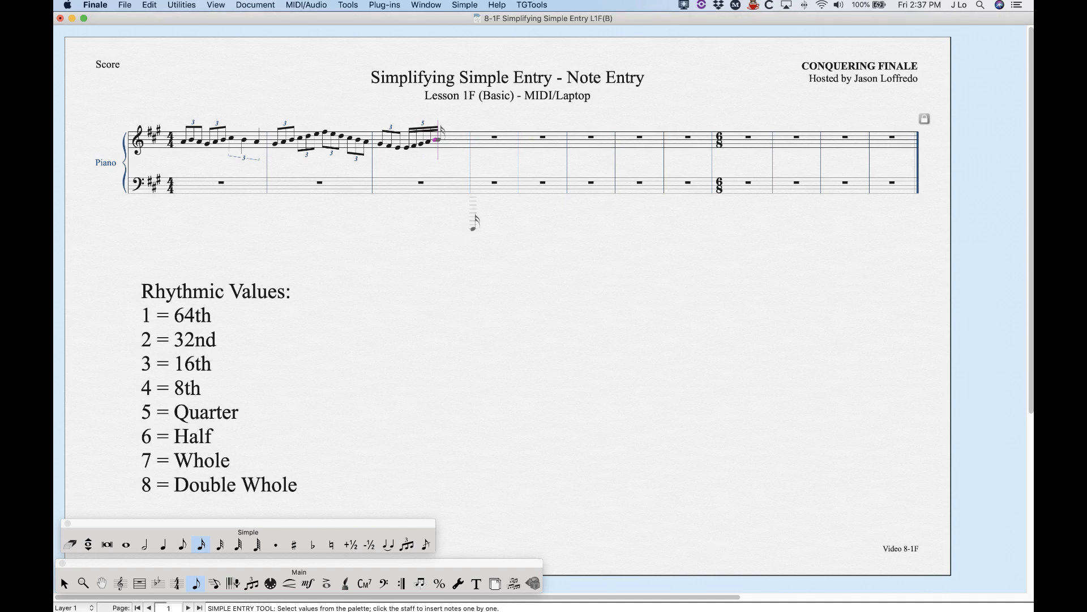
- Enter a quarter-note C after the quintuplet in treble measure 3 and define its tuplet as 3 eighths in the space of 2 eighths
{"action": "key", "text": "5"}
{"action": "key", "text": "5"}
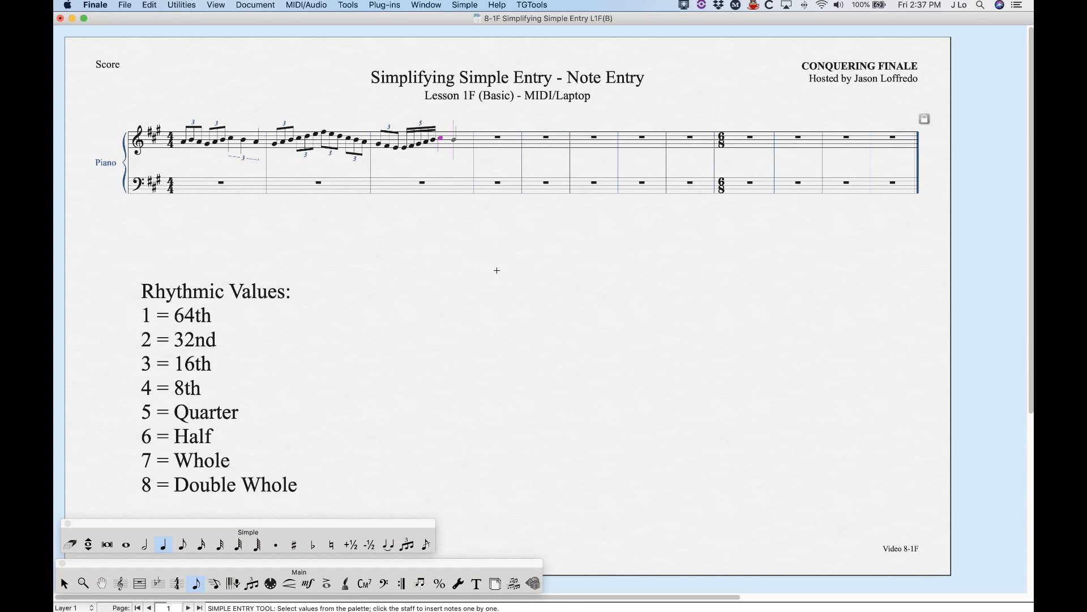
{"action": "key", "text": "alt+9"}
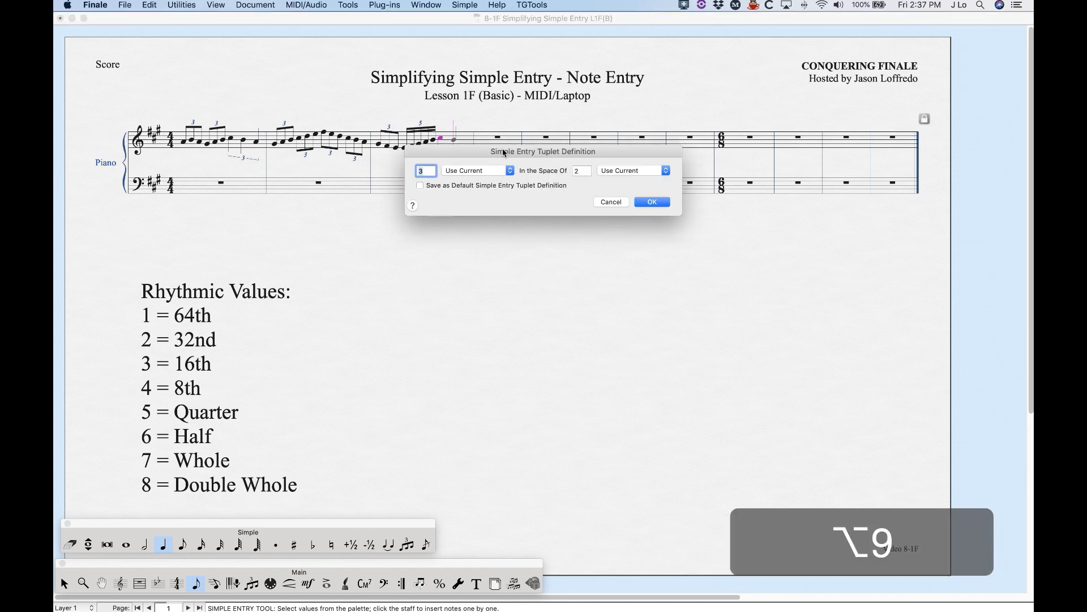
{"action": "left_click_drag", "start_coordinate": [497, 149], "coordinate": [486, 188]}
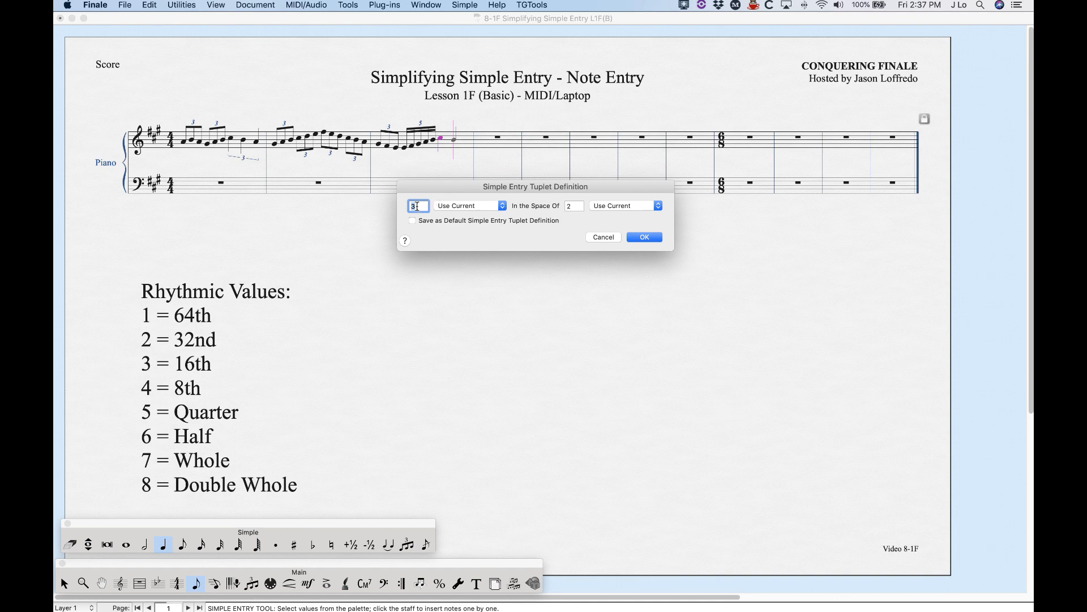
{"action": "left_click", "coordinate": [465, 206]}
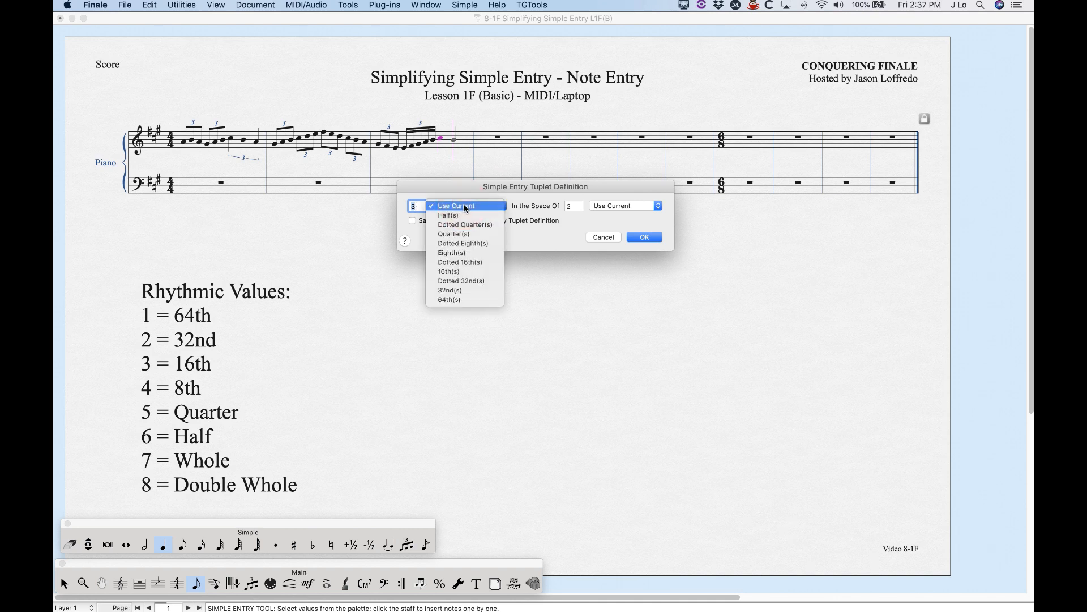
{"action": "left_click", "coordinate": [459, 253]}
{"action": "left_click", "coordinate": [601, 209]}
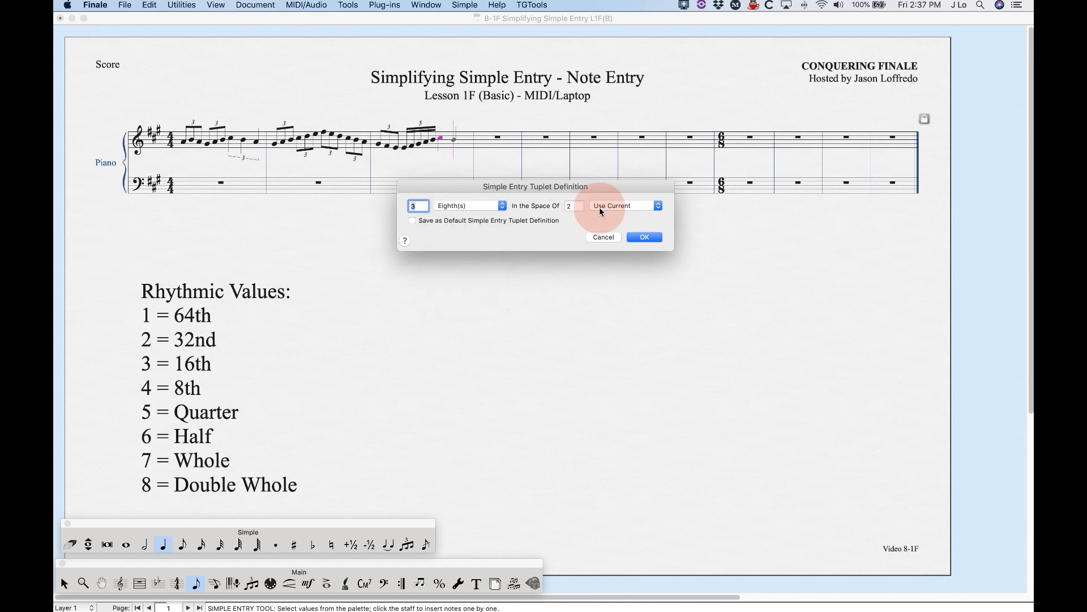
{"action": "left_click", "coordinate": [602, 252]}
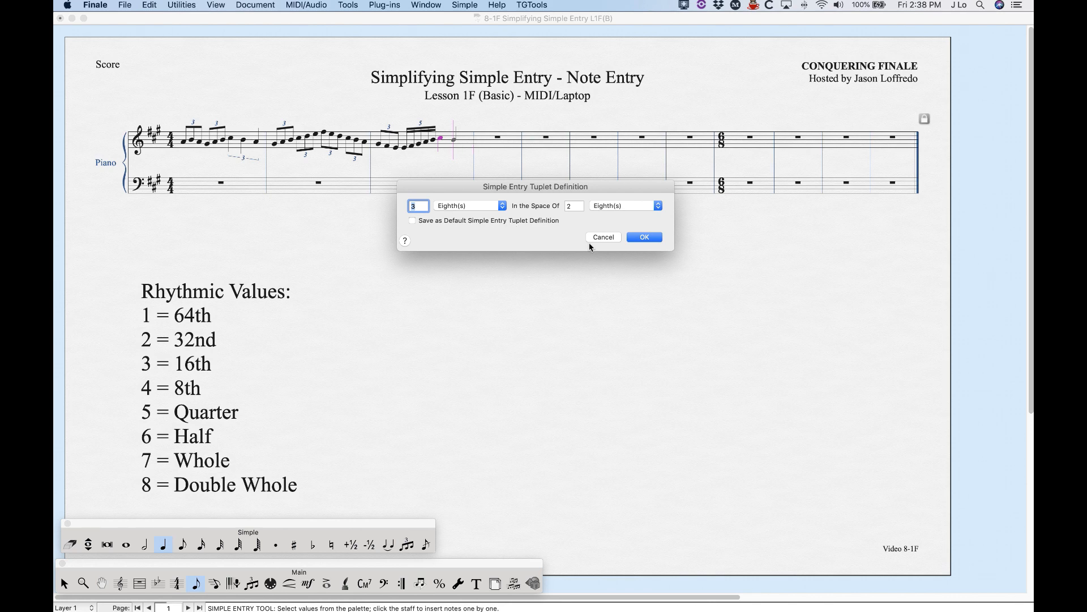
{"action": "left_click", "coordinate": [643, 238]}
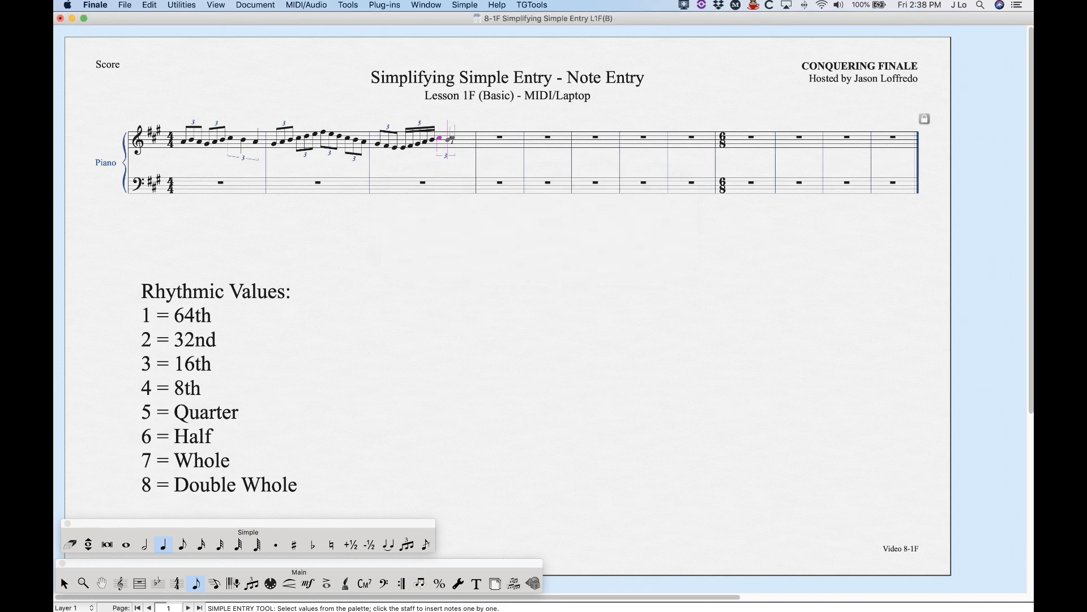
- Complete the mixed-value triplet with an eighth-note B and fill treble measure 3 with a quarter-note A
{"action": "key", "text": "4"}
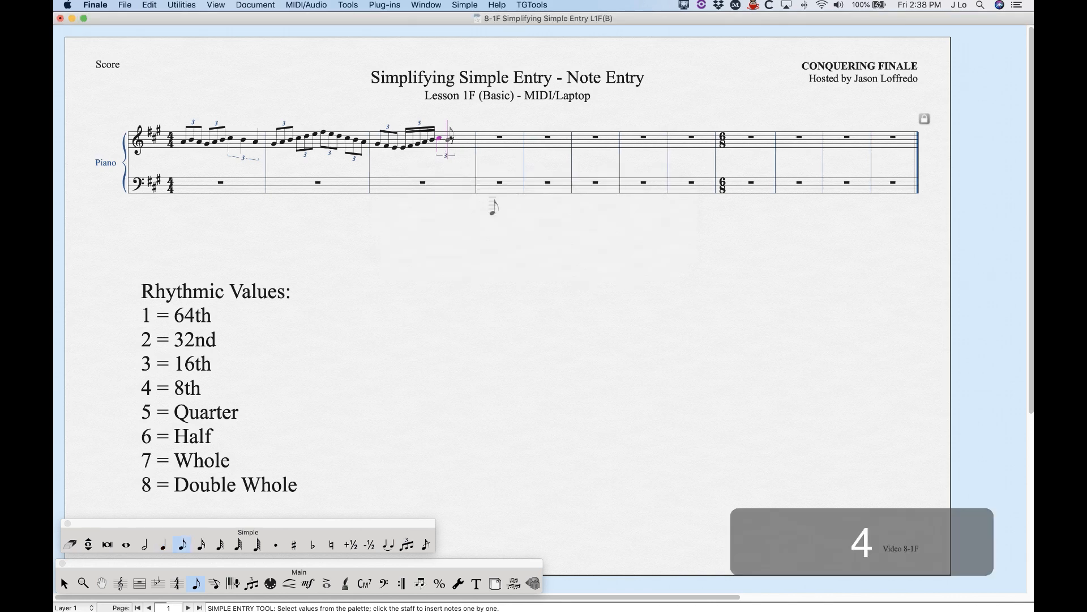
{"action": "key", "text": "b"}
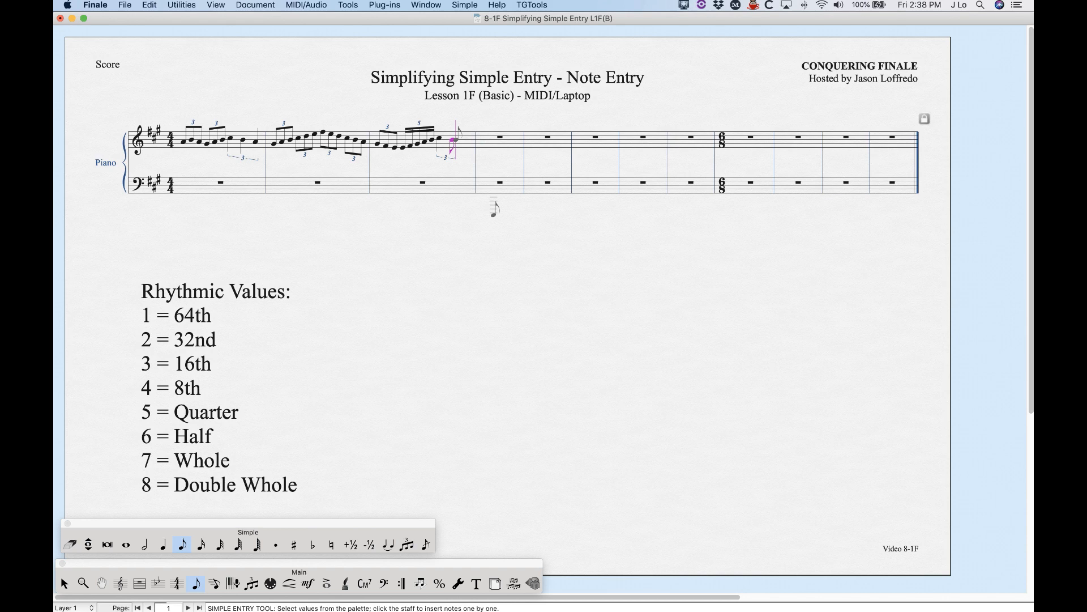
{"action": "key", "text": "5"}
- Enter a sixteenth-note E in treble measure 4, define its tuplet as 5 in the space of 4, and save that as the Simple Entry default
{"action": "key", "text": "3"}
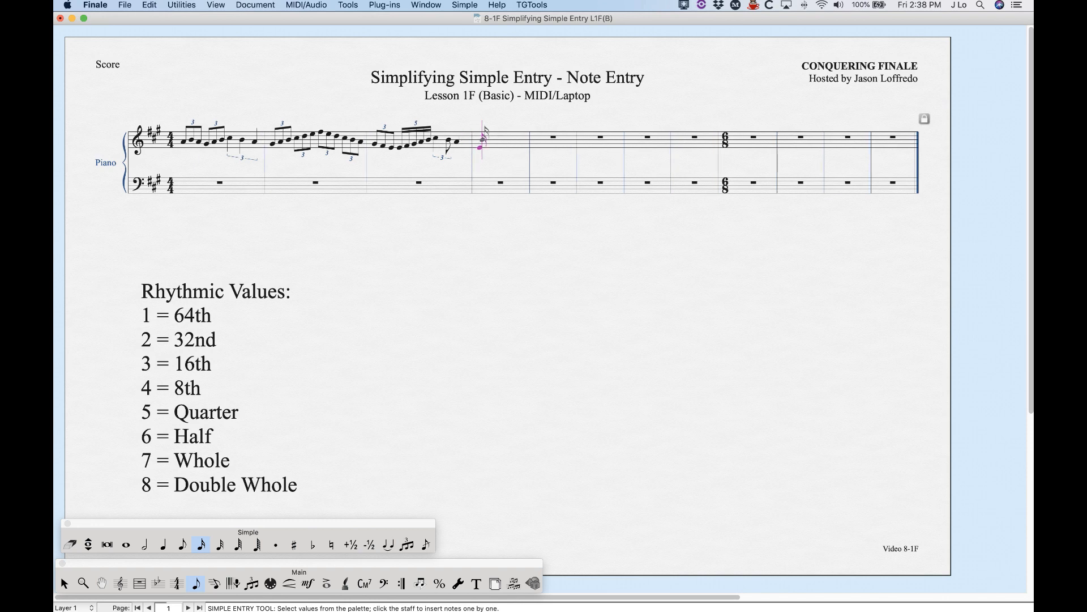
{"action": "key", "text": "alt+9"}
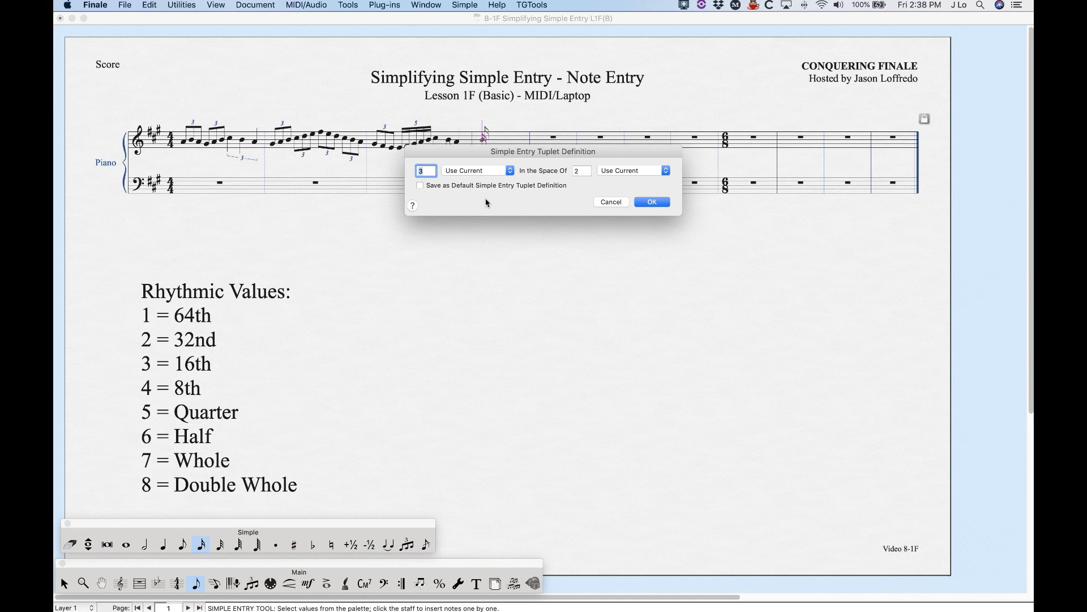
{"action": "left_click_drag", "start_coordinate": [524, 153], "coordinate": [539, 209]}
{"action": "left_click", "coordinate": [436, 241]}
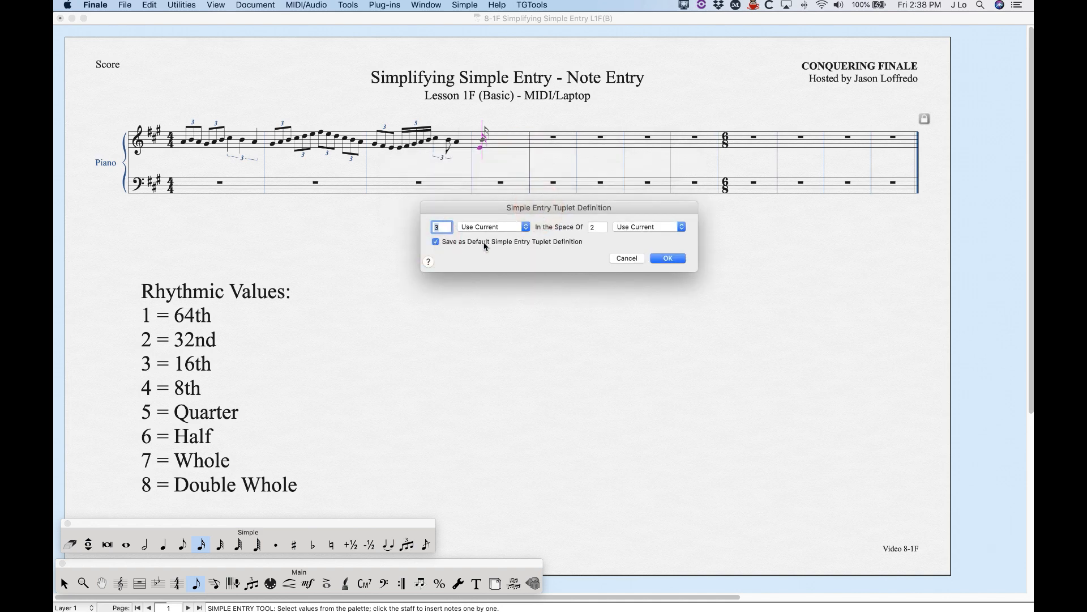
{"action": "double_click", "coordinate": [444, 225]}
{"action": "type", "text": "5"}
{"action": "double_click", "coordinate": [598, 227]}
{"action": "type", "text": "4"}
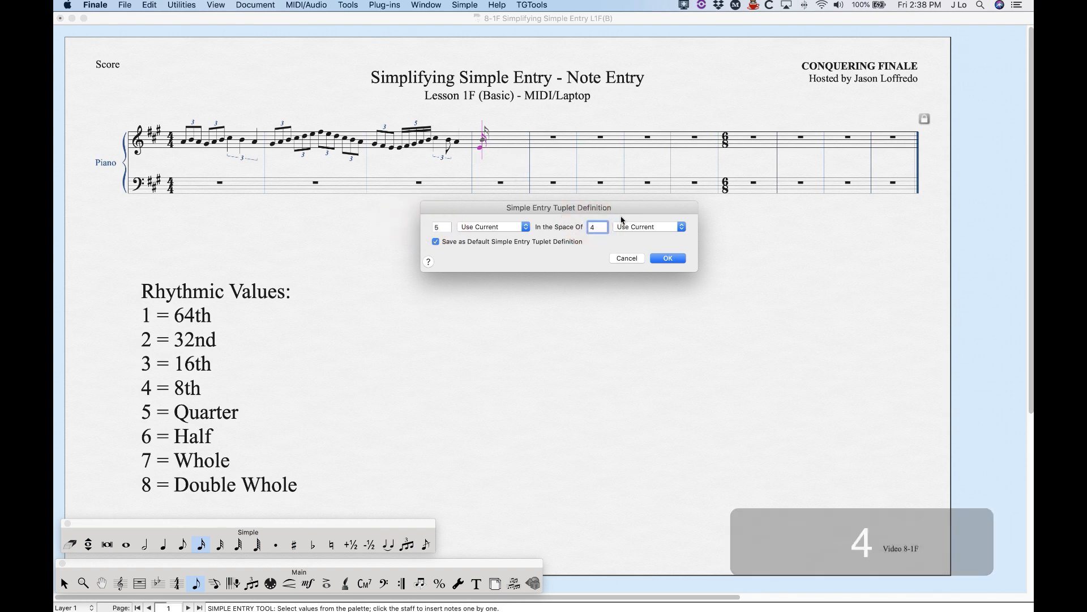
{"action": "left_click", "coordinate": [671, 259]}
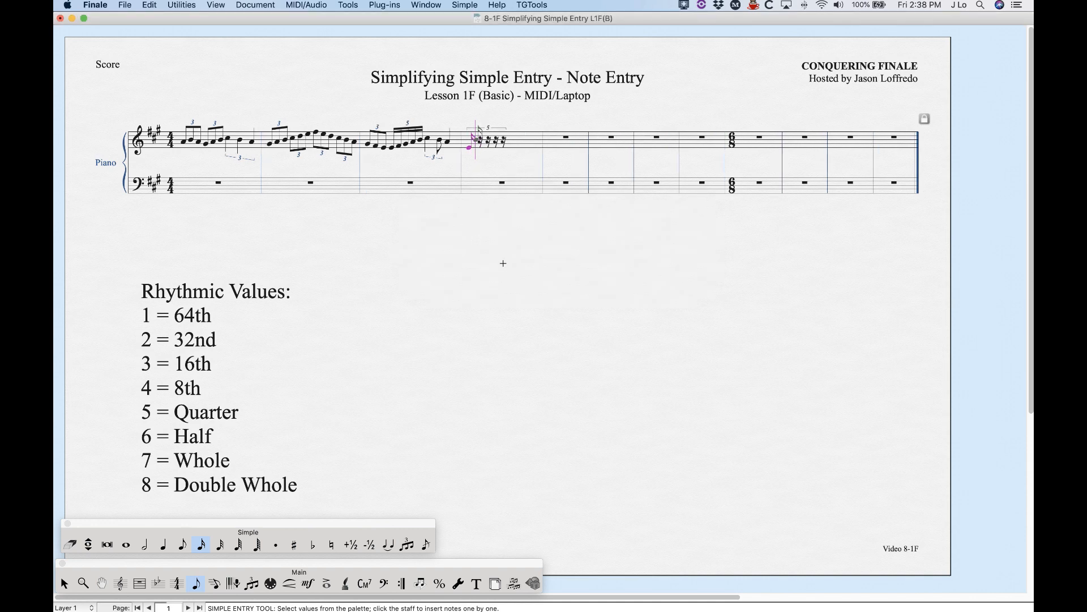
- Complete the first quintuplet of treble measure 4 with F, G, A and B
{"action": "key", "text": "f"}
{"action": "key", "text": "g"}
{"action": "key", "text": "a"}
{"action": "key", "text": "b"}
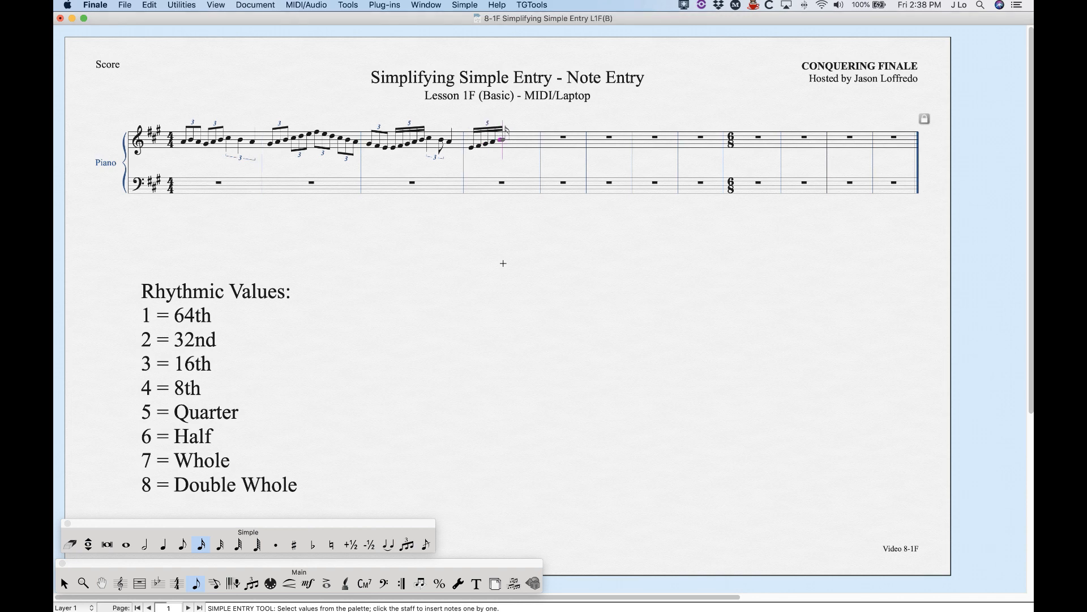
- Enter a second sixteenth-note quintuplet C, D, C, B, A in treble measure 4 using the default tuplet definition
{"action": "key", "text": "c"}
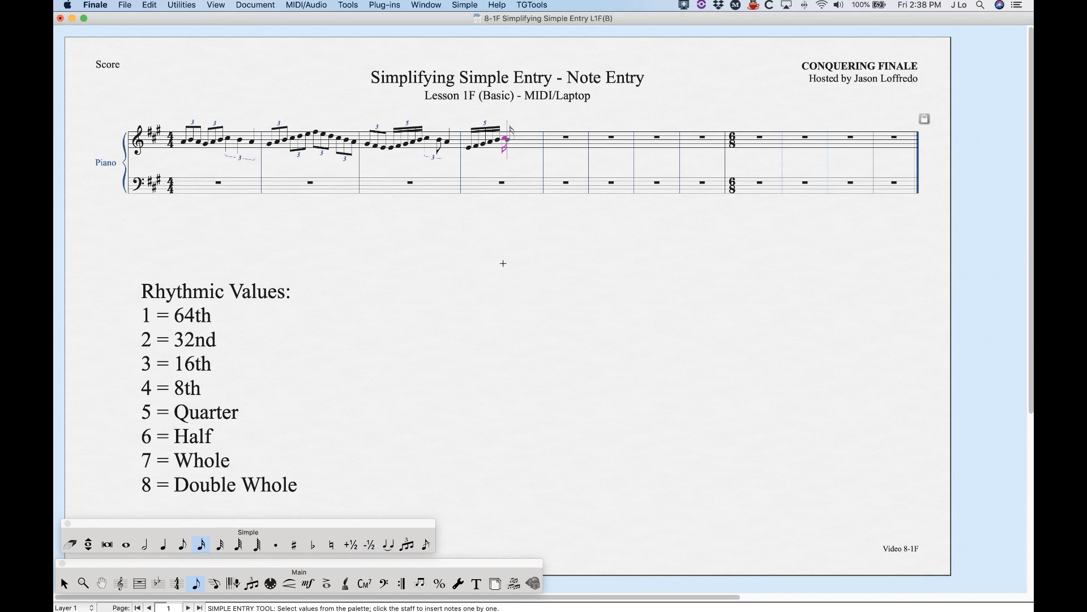
{"action": "key", "text": "9"}
{"action": "key", "text": "d"}
{"action": "key", "text": "c"}
{"action": "key", "text": "b"}
{"action": "key", "text": "a"}
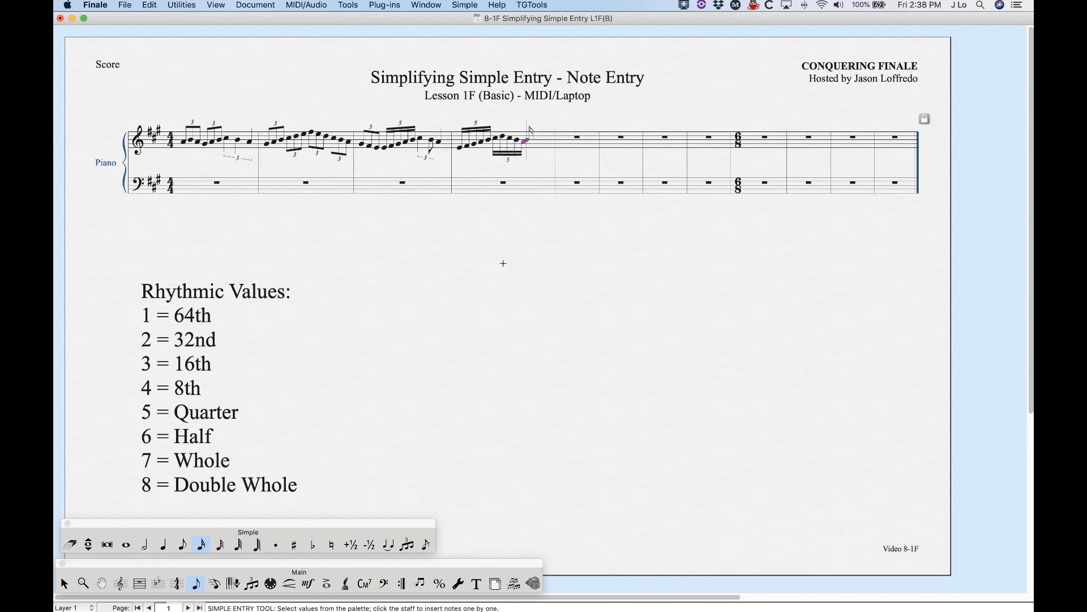
- Enter a third sixteenth-note quintuplet G, F, G, A, B in treble measure 4
{"action": "key", "text": "9"}
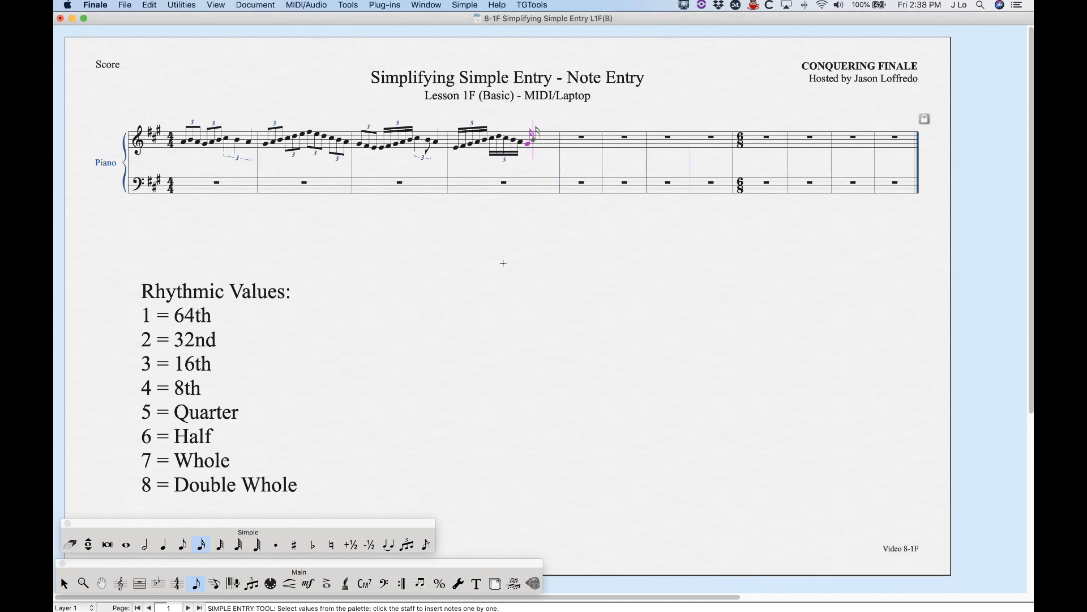
{"action": "key", "text": "f"}
{"action": "key", "text": "g"}
{"action": "key", "text": "a"}
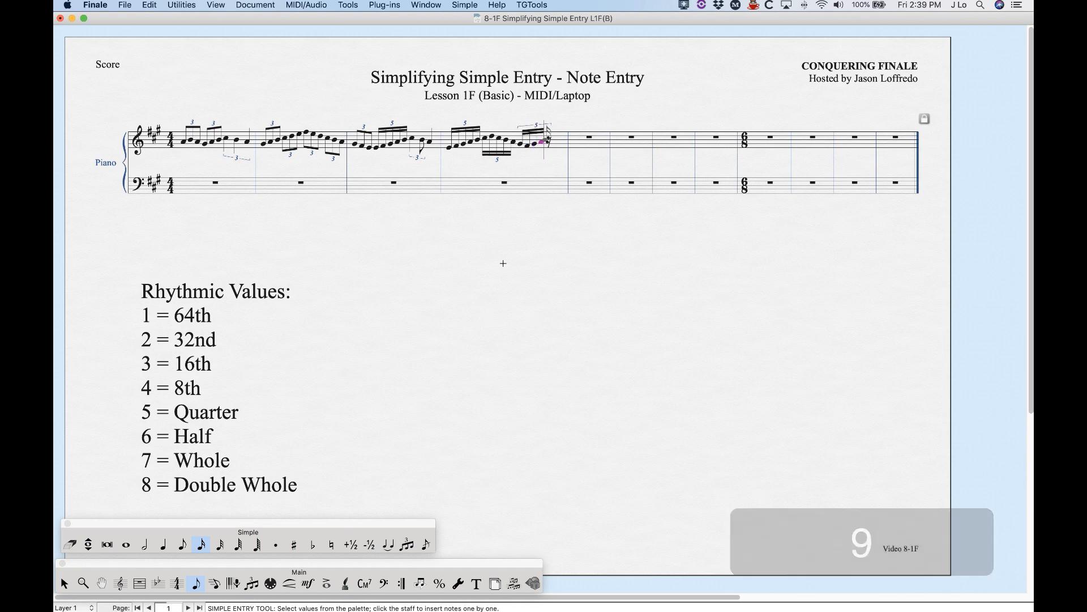
{"action": "key", "text": "b"}
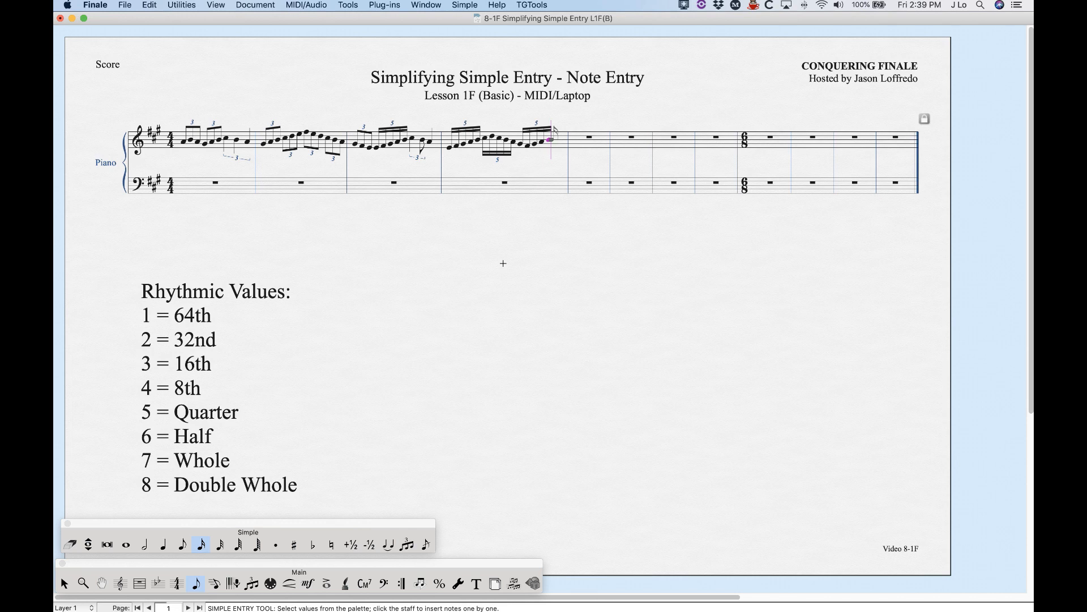
- Add a descending fourth quintuplet to treble measure 4 and fill measure 5 with sixteenth-note quintuplets, keeping the tuplet tool active
{"action": "key", "text": "9"}
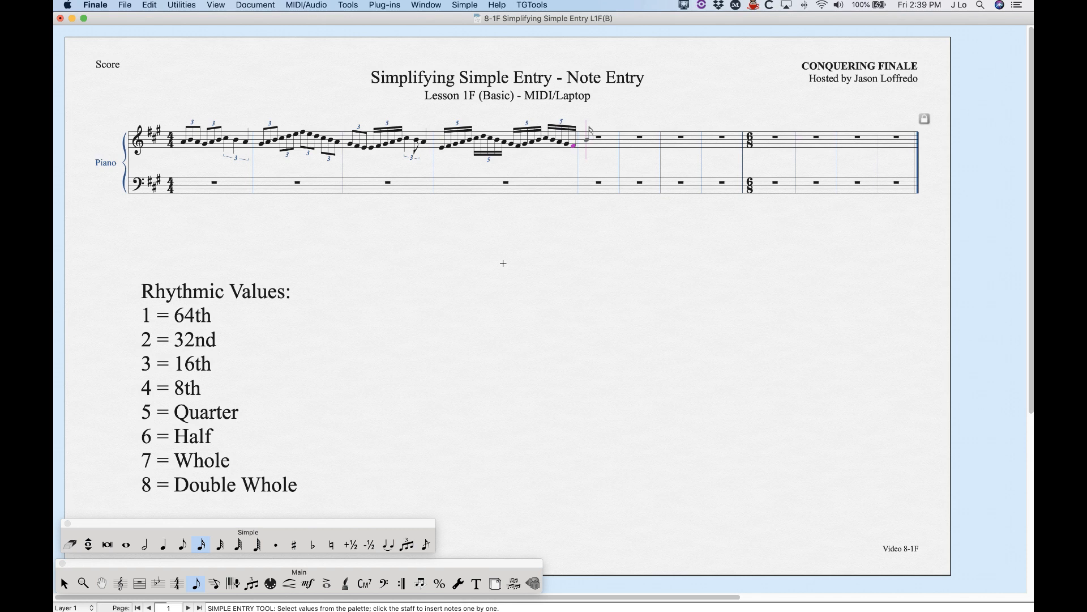
{"action": "key", "text": "super+9"}
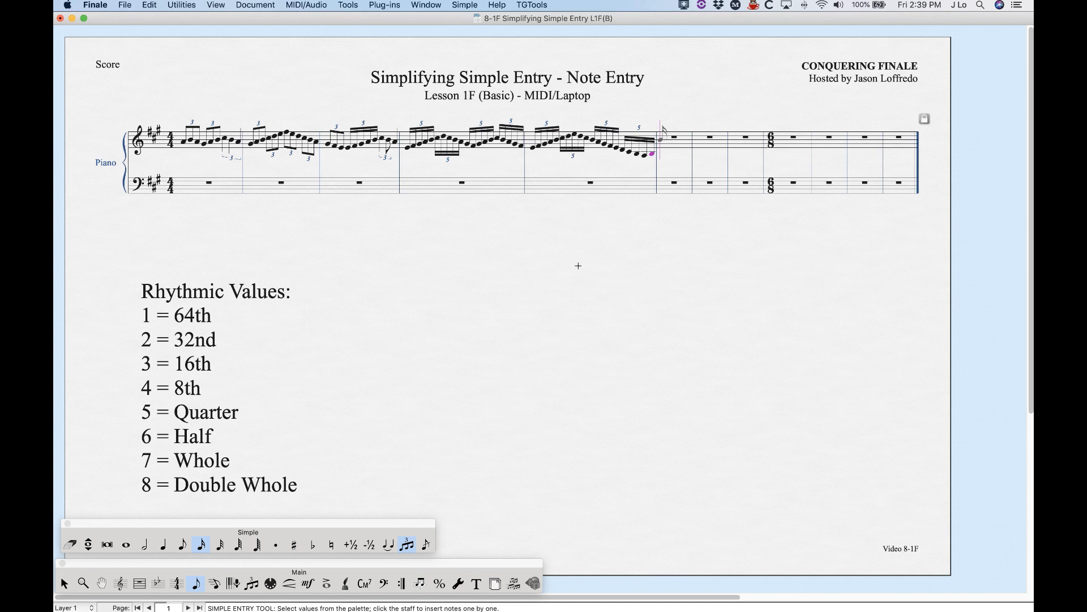
- Enter a plain quarter note starting treble measure 6 and define its tuplet as 3 eighths in the space of 2 eighths, saved as default
{"action": "key", "text": "super+9"}
{"action": "key", "text": "5"}
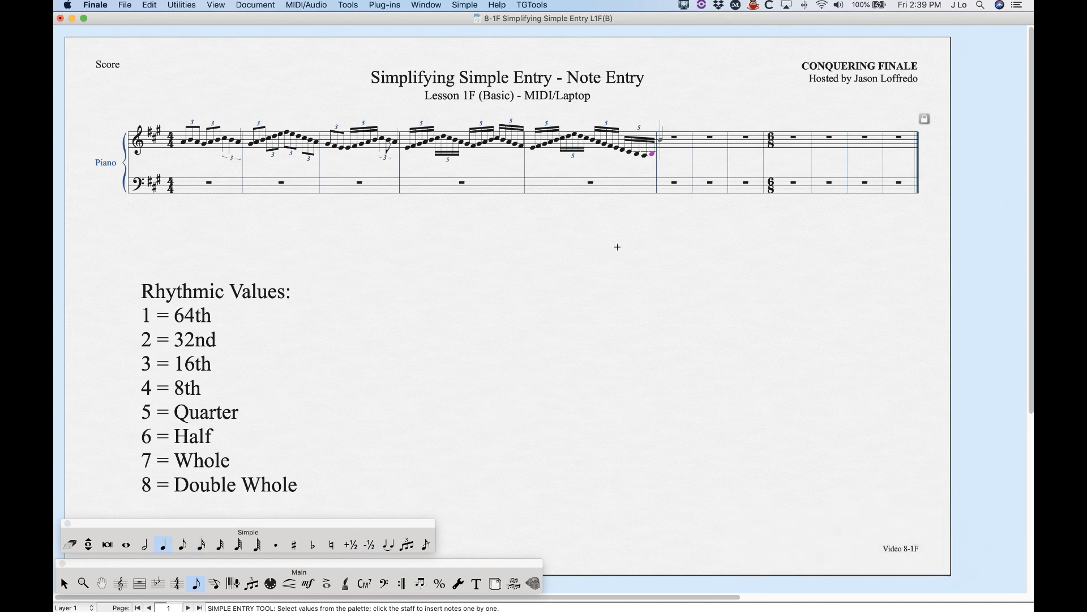
{"action": "key", "text": "alt+9"}
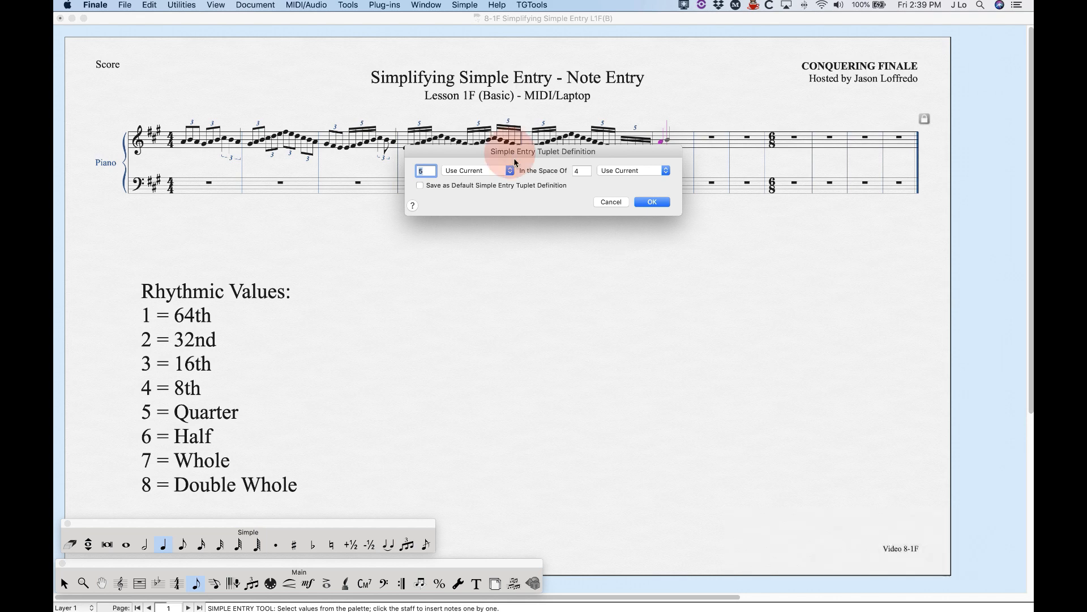
{"action": "left_click_drag", "start_coordinate": [511, 154], "coordinate": [543, 204]}
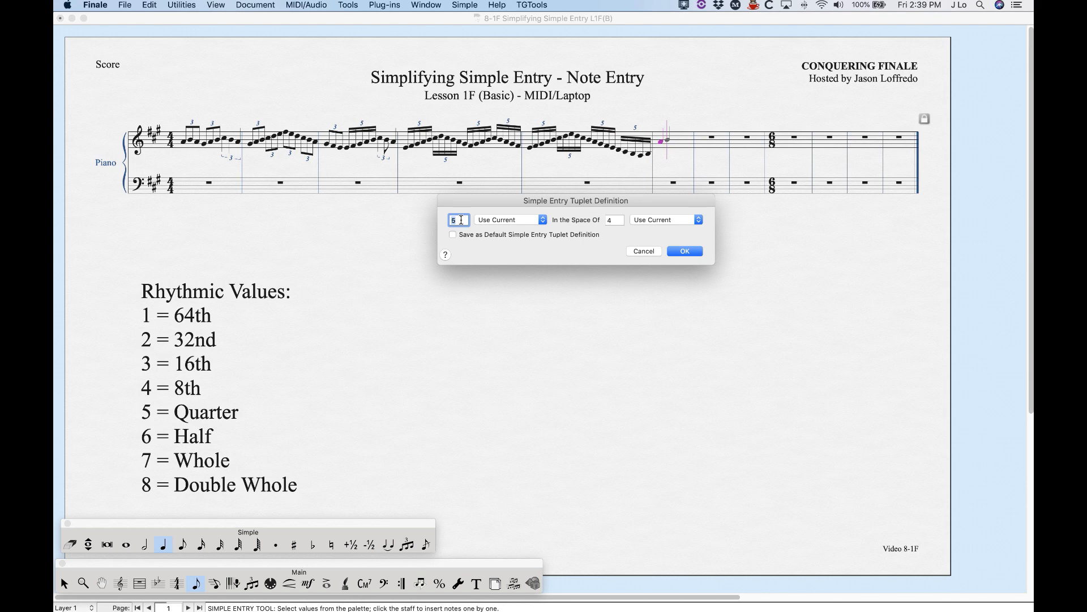
{"action": "type", "text": "3"}
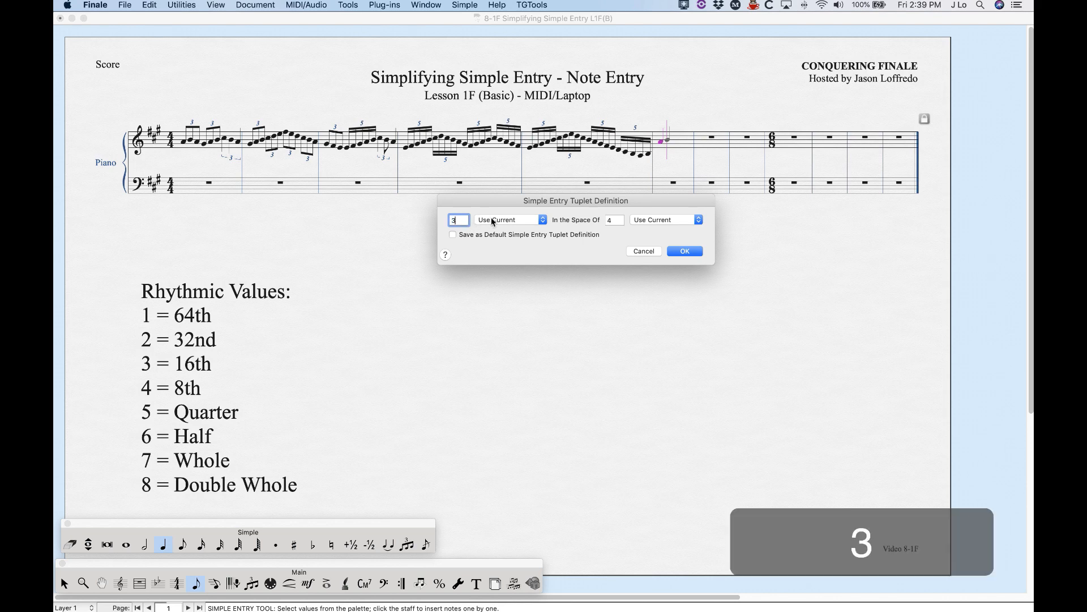
{"action": "left_click", "coordinate": [492, 221]}
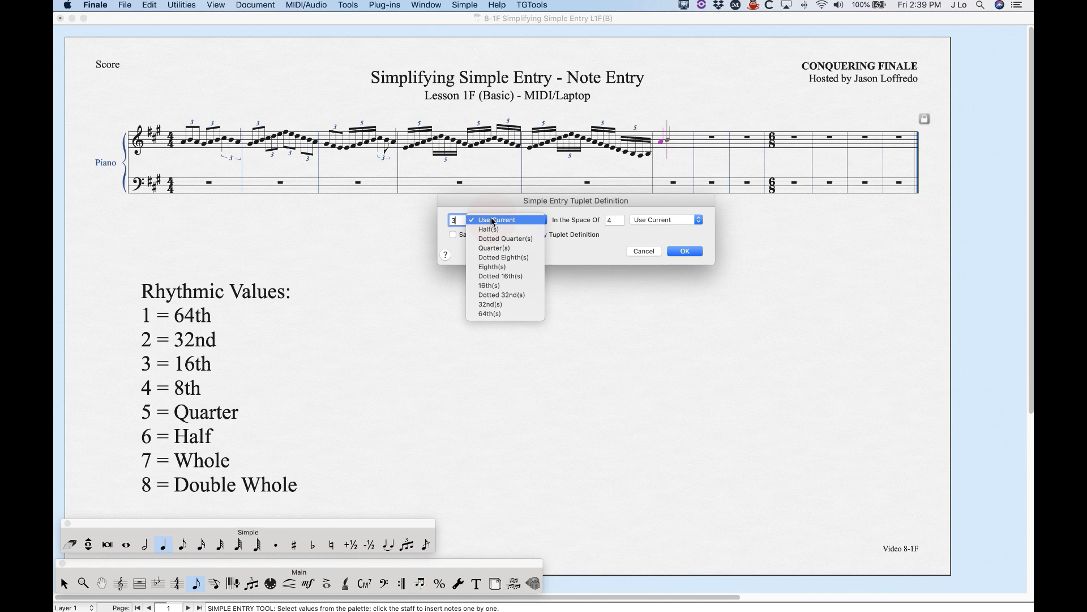
{"action": "left_click", "coordinate": [499, 266]}
{"action": "left_click", "coordinate": [611, 220]}
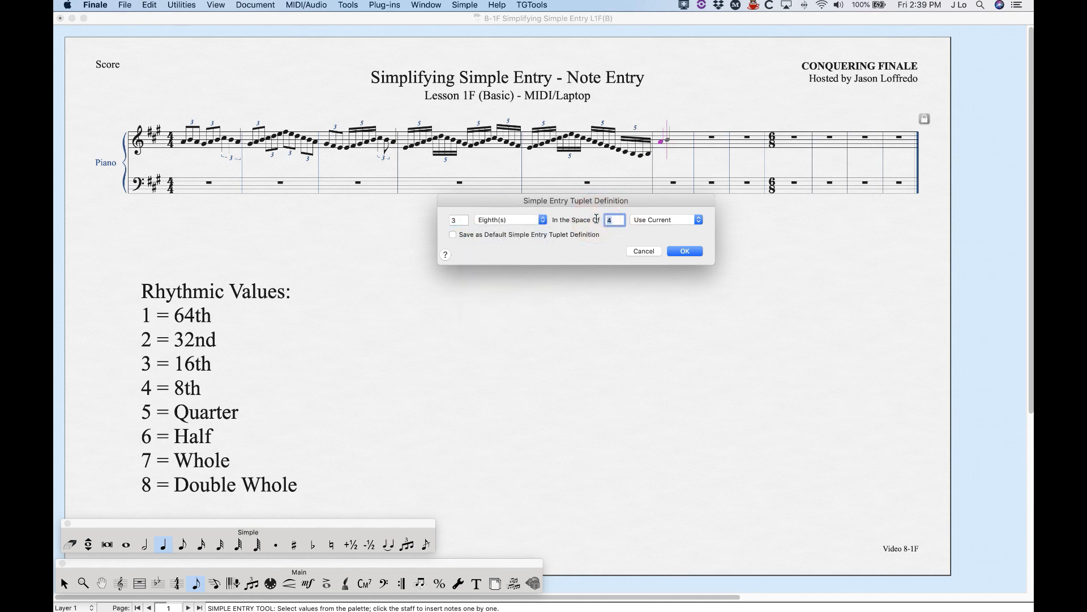
{"action": "type", "text": "2"}
{"action": "left_click", "coordinate": [667, 220]}
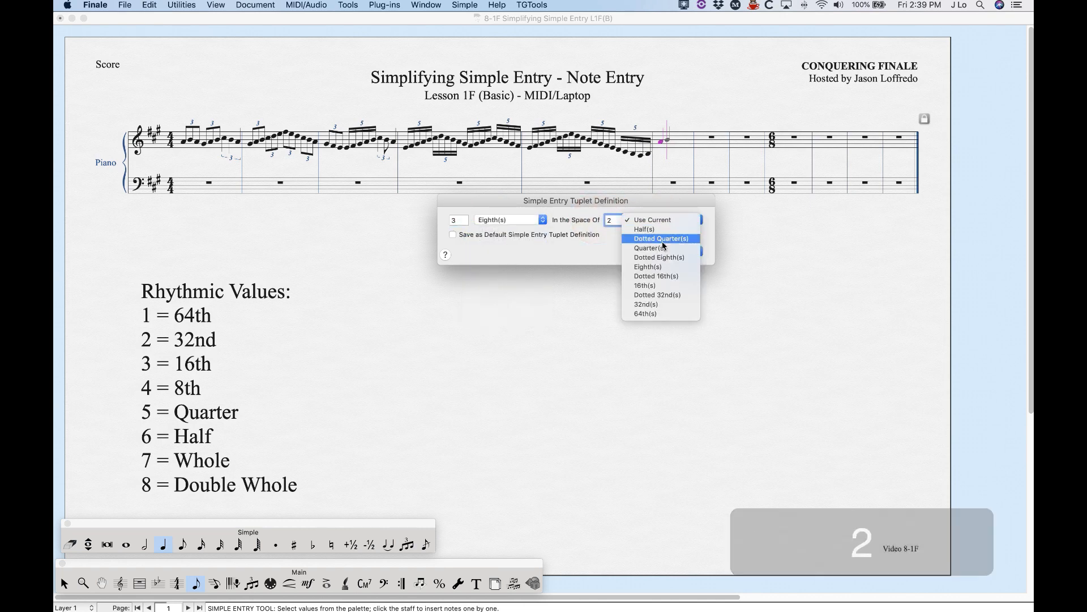
{"action": "left_click", "coordinate": [647, 267]}
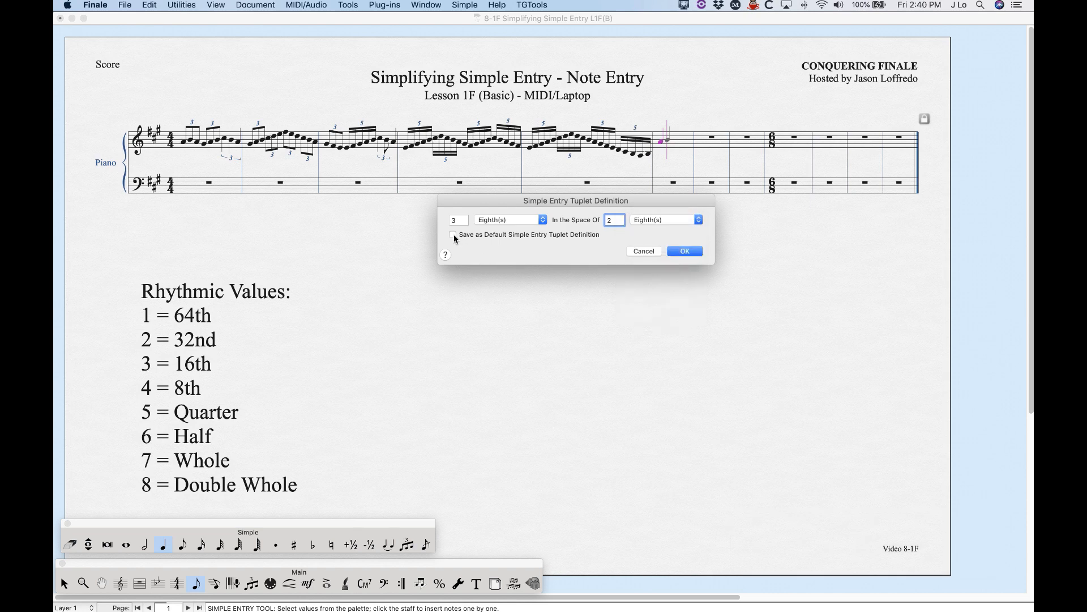
{"action": "left_click", "coordinate": [682, 251]}
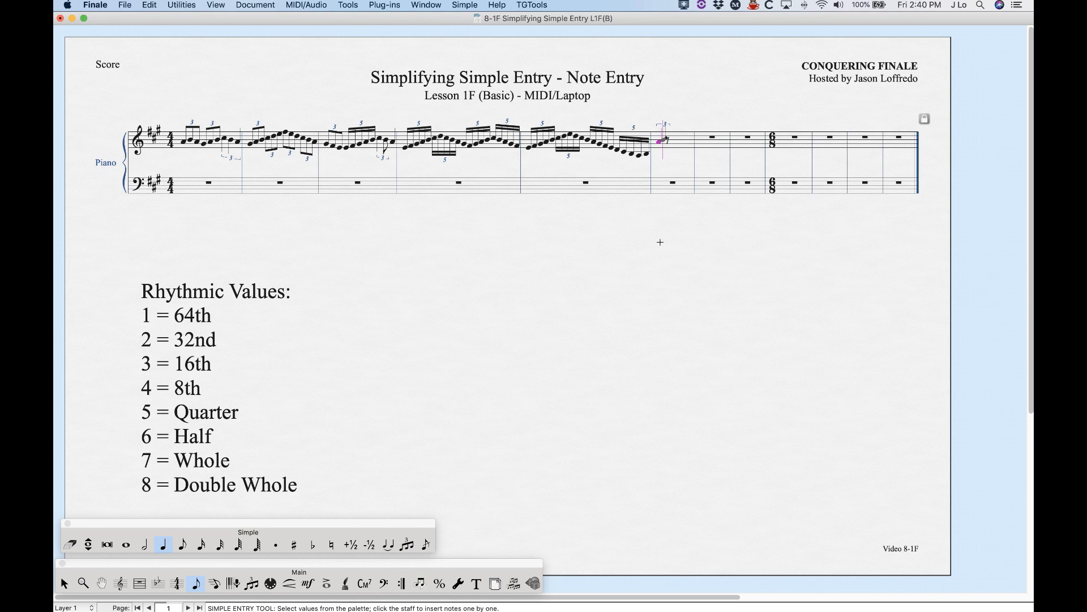
- Complete the first triplet of treble measure 6 with an eighth note, and add a second quarter-eighth triplet using the default tuplet definition
{"action": "key", "text": "4"}
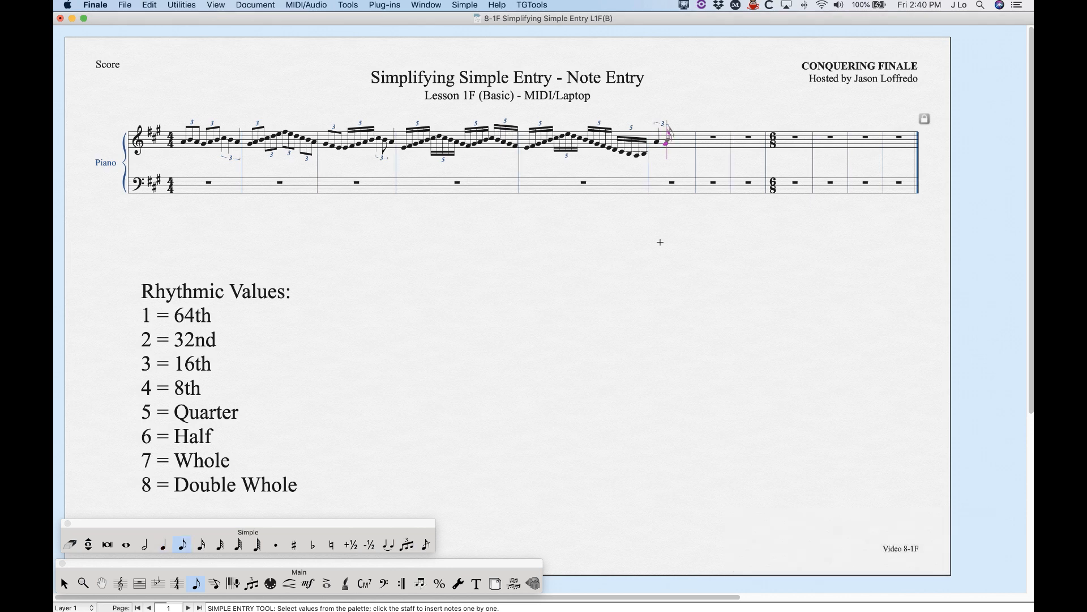
{"action": "key", "text": "5"}
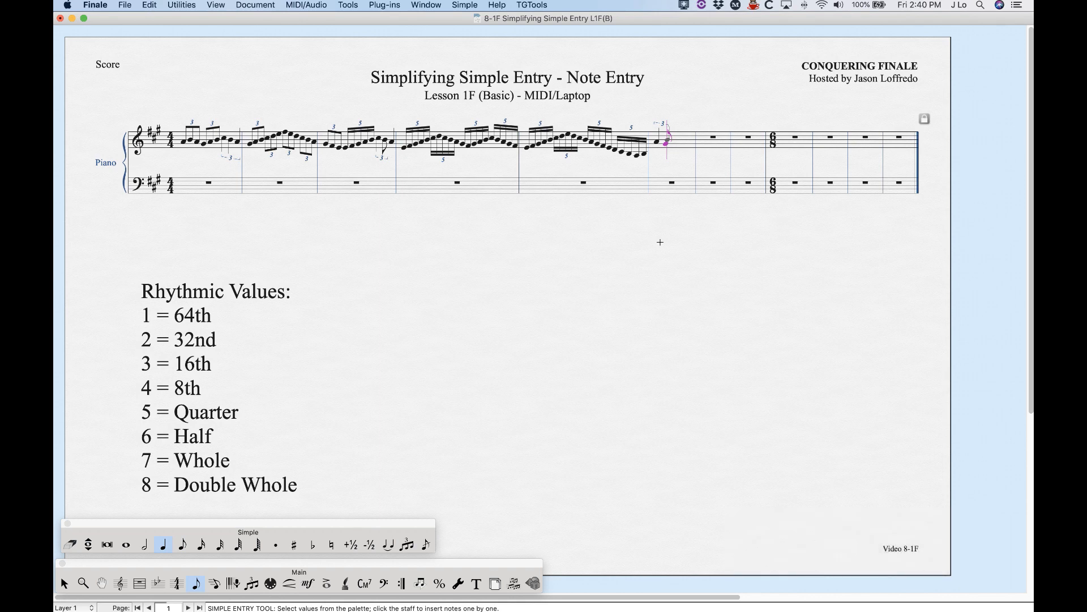
{"action": "key", "text": "9"}
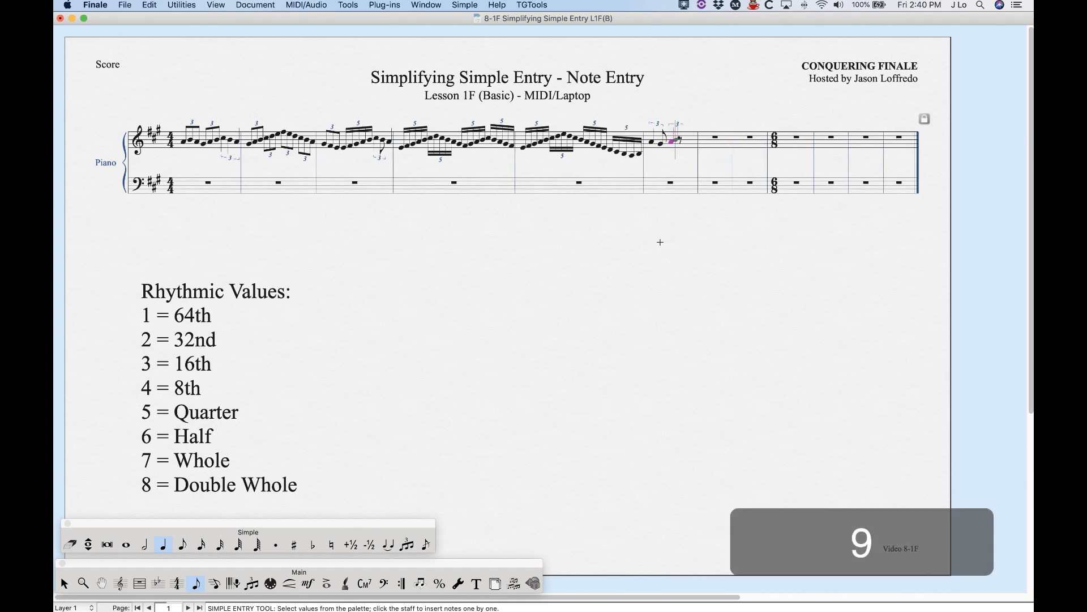
{"action": "key", "text": "4"}
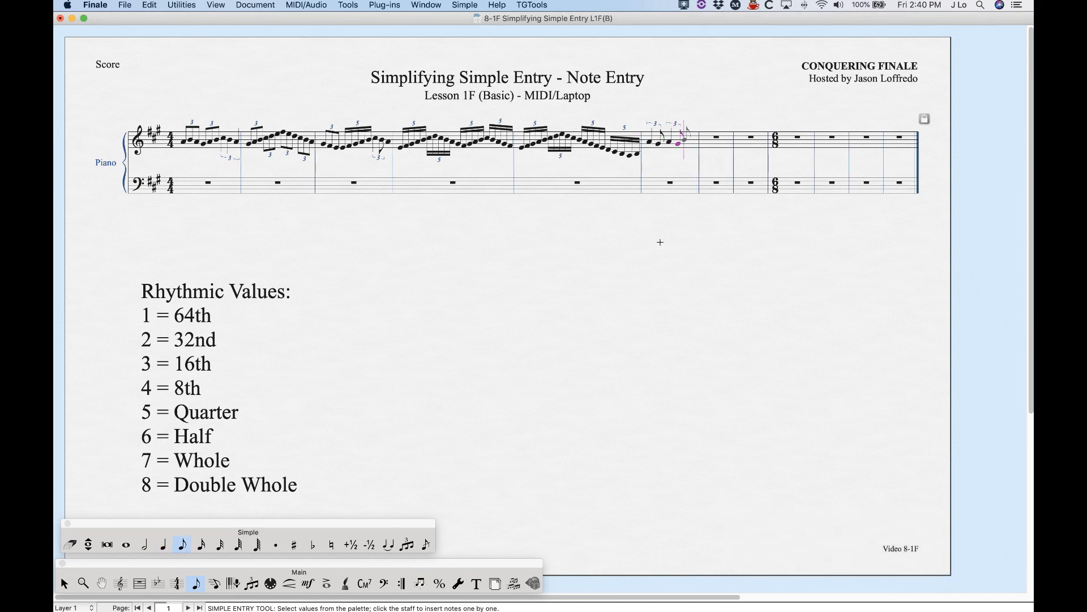
- Keep the tuplet tool active and fill the rest of treble measure 6 and all of measure 7 with alternating quarter-eighth triplets
{"action": "key", "text": "super+9"}
{"action": "key", "text": "5"}
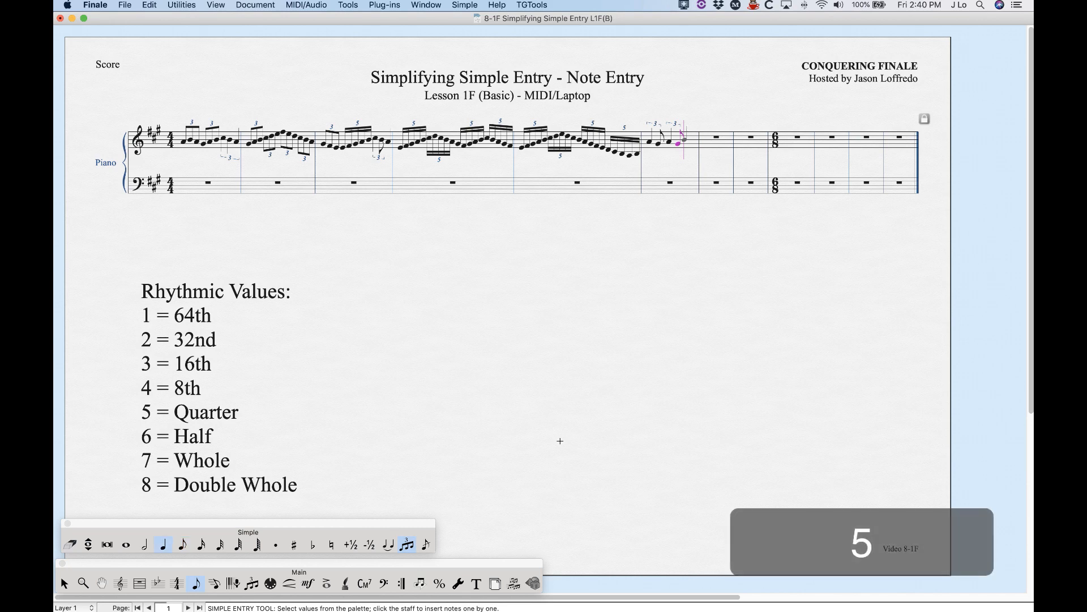
{"action": "key", "text": "4"}
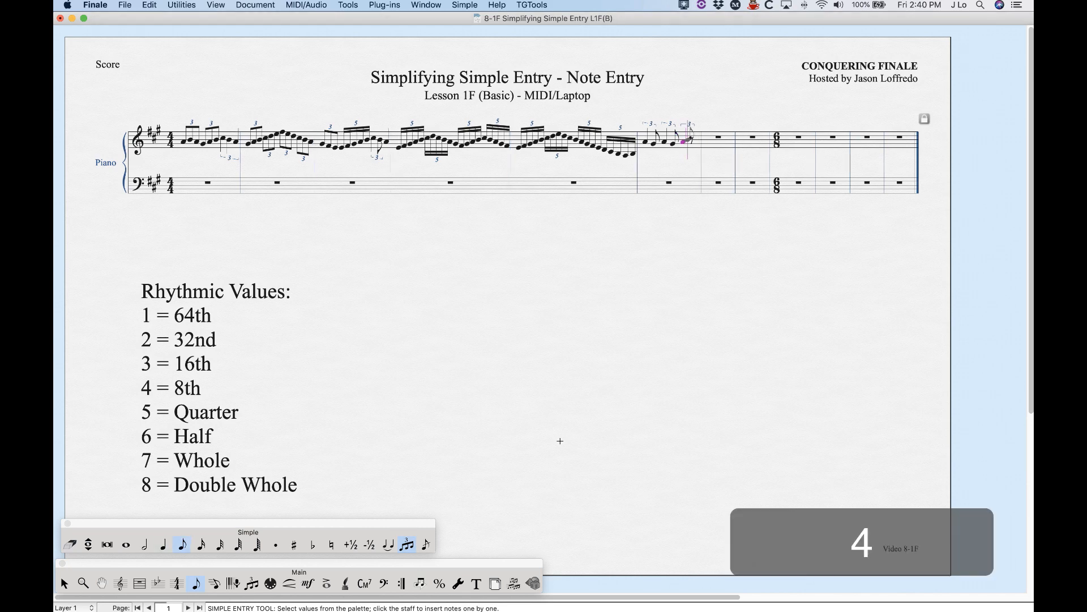
{"action": "key", "text": "5"}
{"action": "key", "text": "5"}
{"action": "key", "text": "4"}
{"action": "key", "text": "5"}
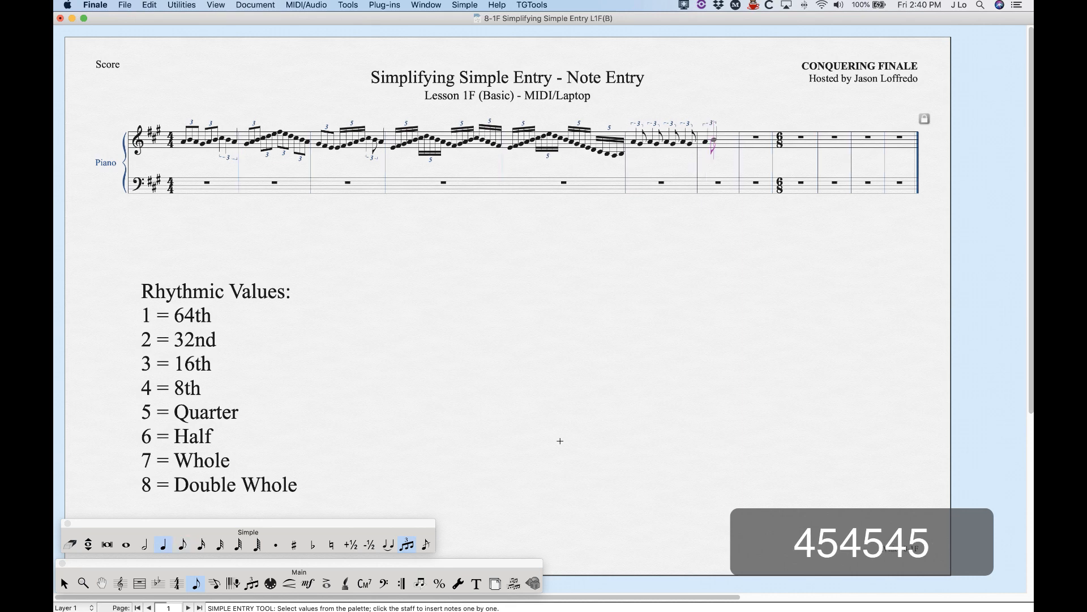
{"action": "key", "text": "4"}
{"action": "key", "text": "5"}
{"action": "key", "text": "4"}
{"action": "key", "text": "5"}
{"action": "key", "text": "4"}
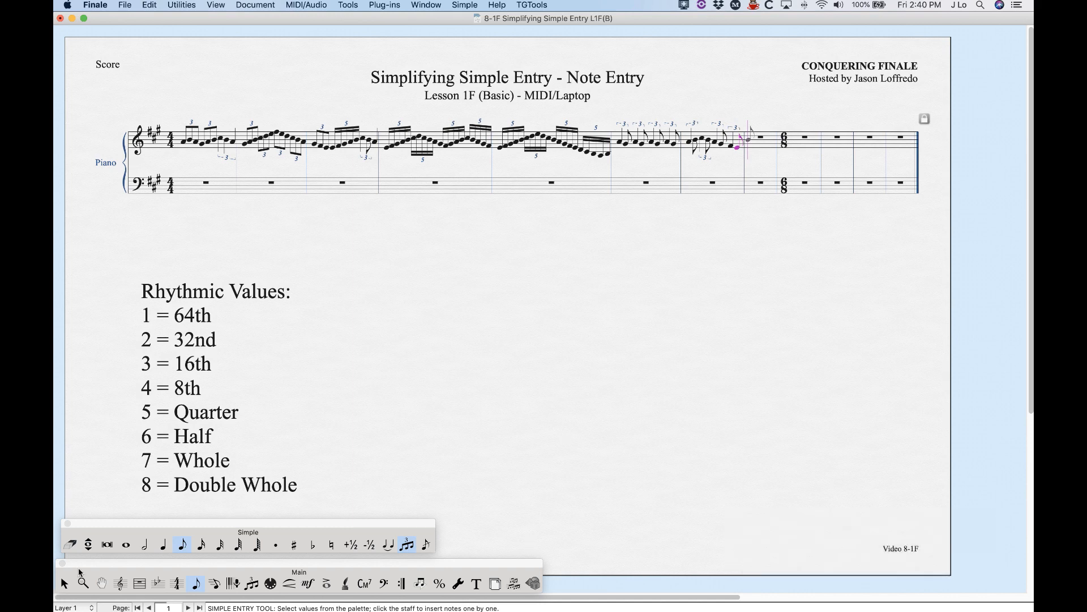
- Select treble measures 1 through 7 with the Selection tool and clear all their notes
{"action": "left_click", "coordinate": [64, 584]}
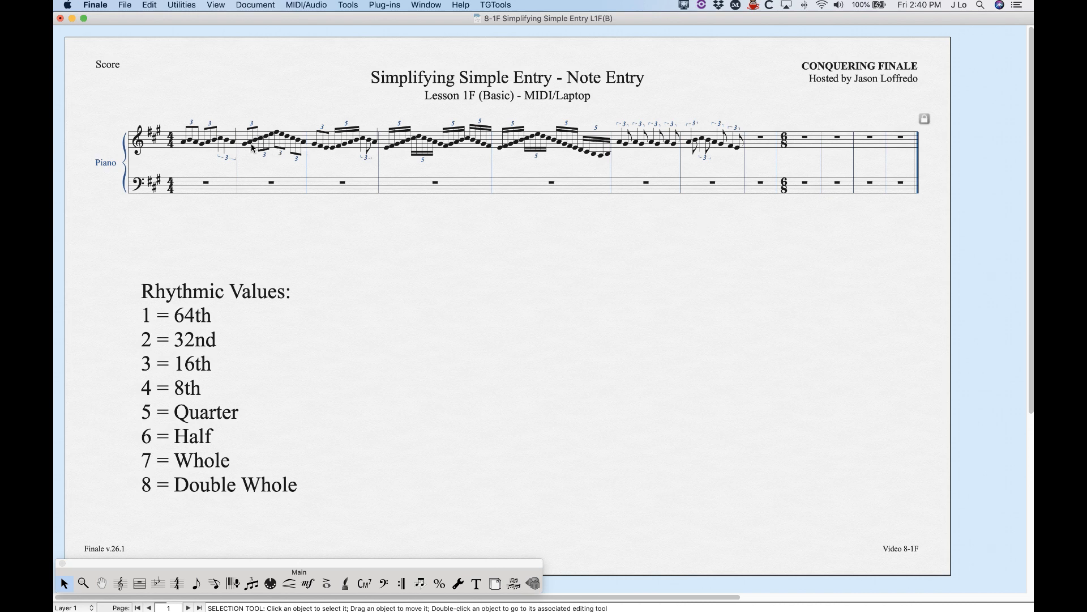
{"action": "left_click", "coordinate": [731, 143]}
{"action": "left_click", "coordinate": [222, 144], "text": "shift"}
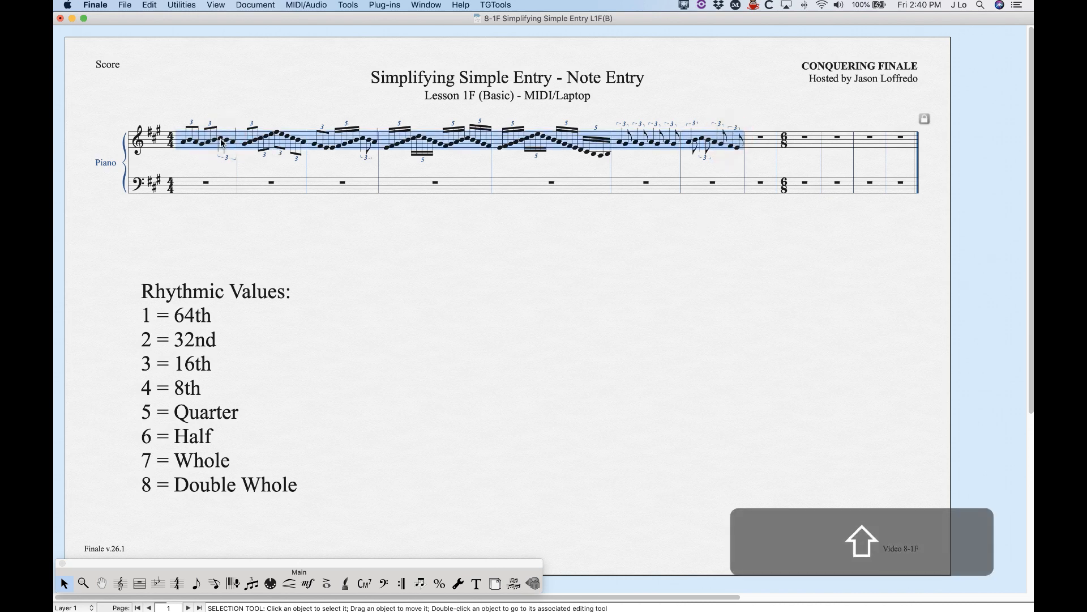
{"action": "key", "text": "BackSpace"}
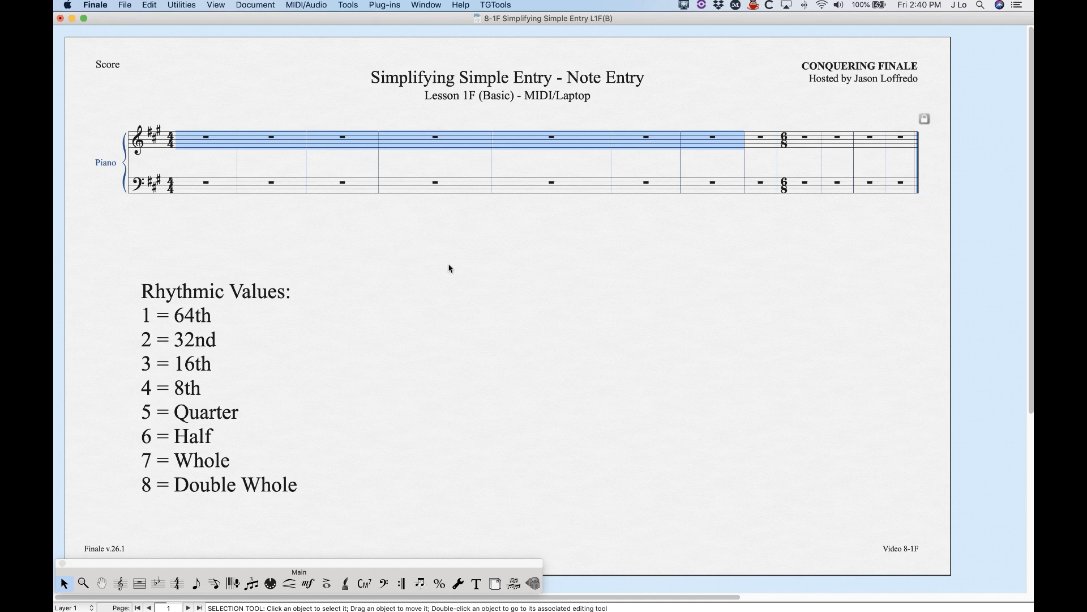
- Apply note spacing to the entire score and deselect it
{"action": "key", "text": "super+a"}
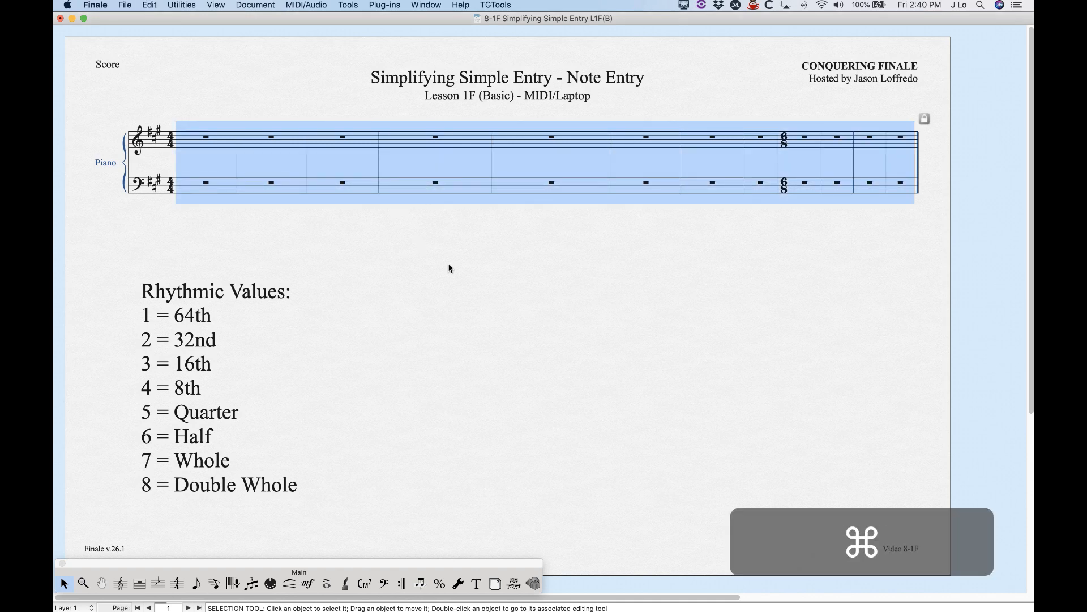
{"action": "key", "text": "super+4"}
{"action": "left_click", "coordinate": [441, 258]}
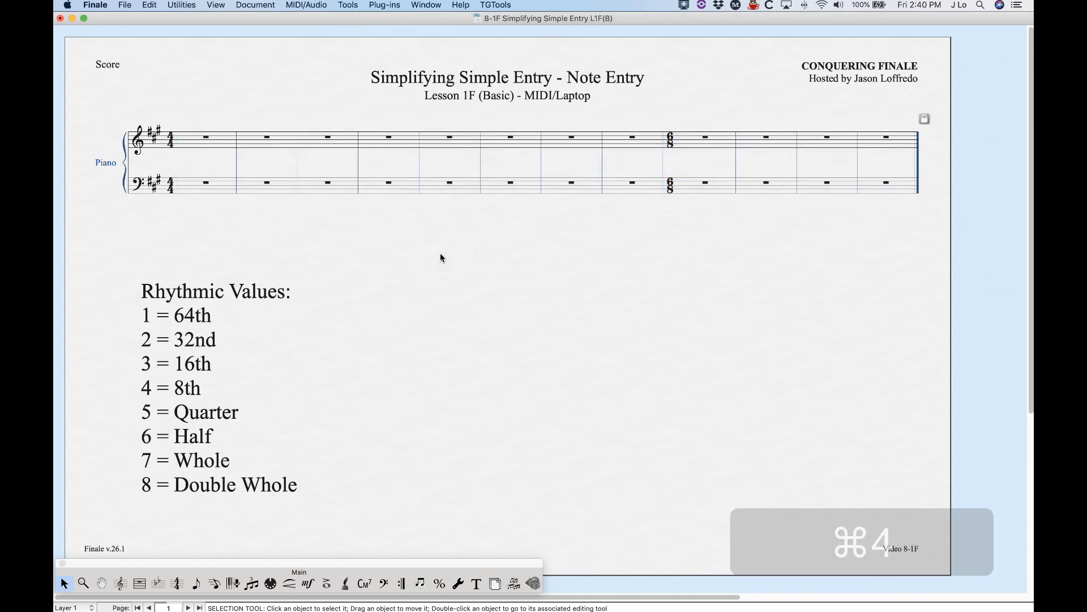